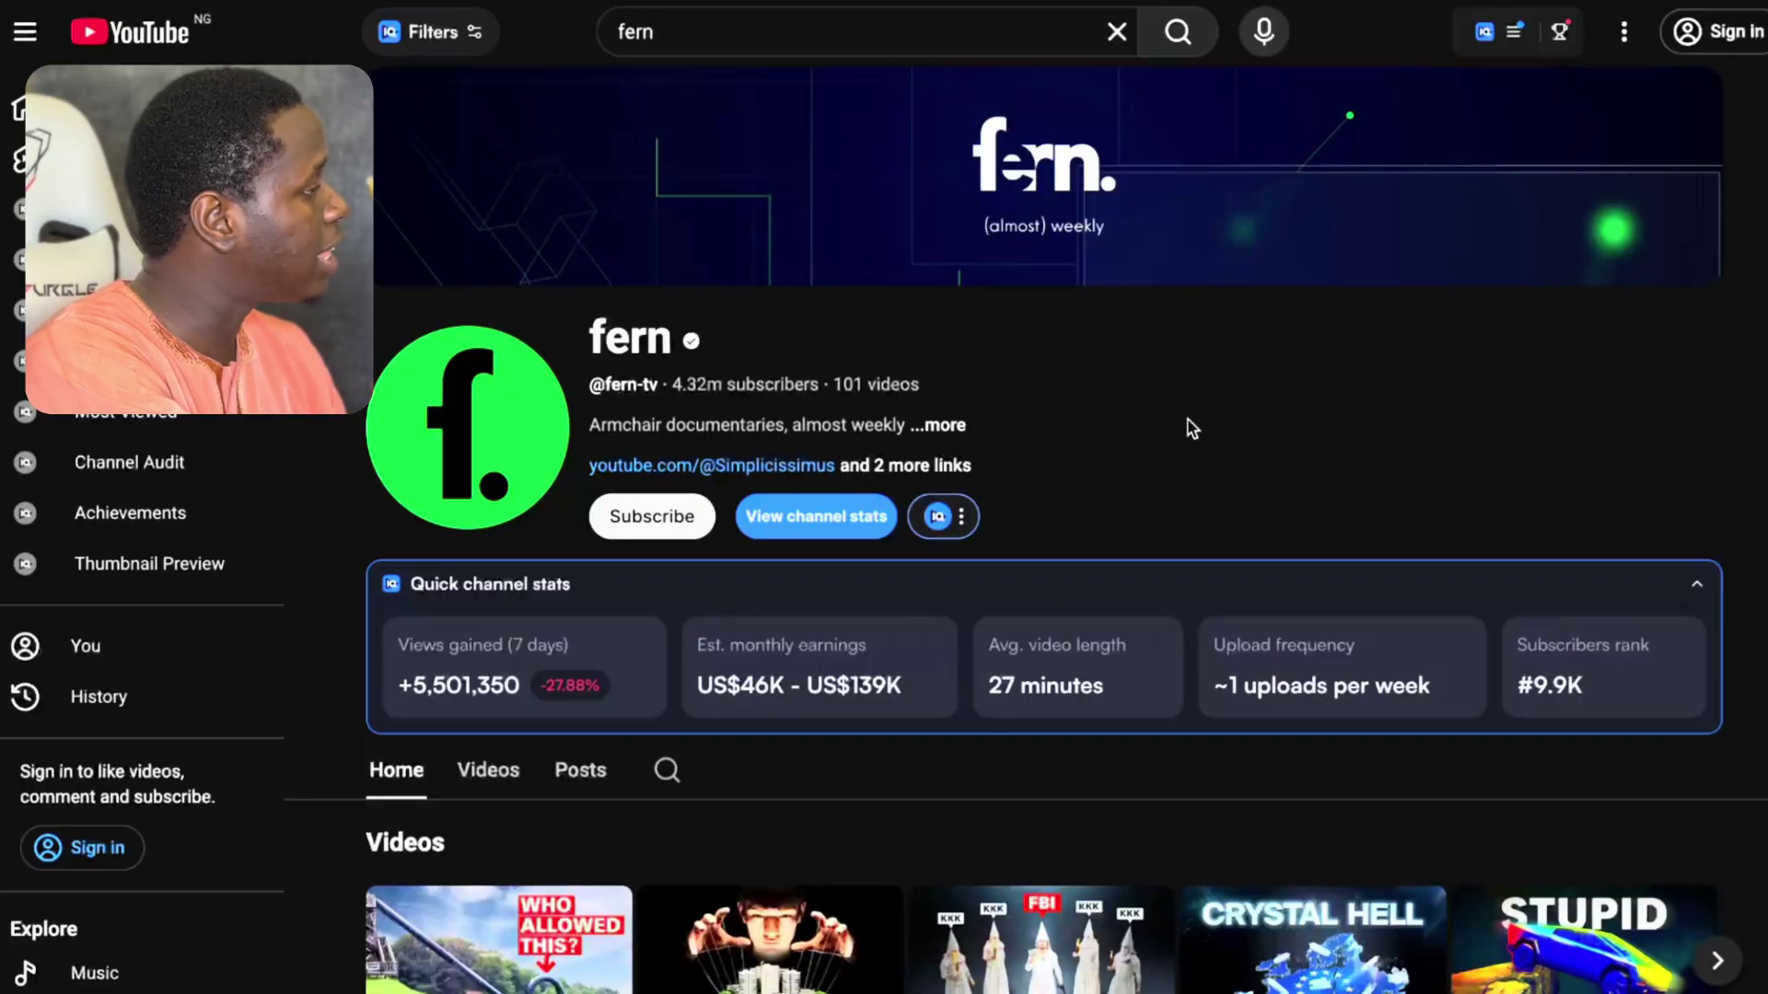
# Highlight fern's estimated monthly earnings and upload frequency figures in the channel stats.
pyautogui.scroll(-1, 1191, 429)
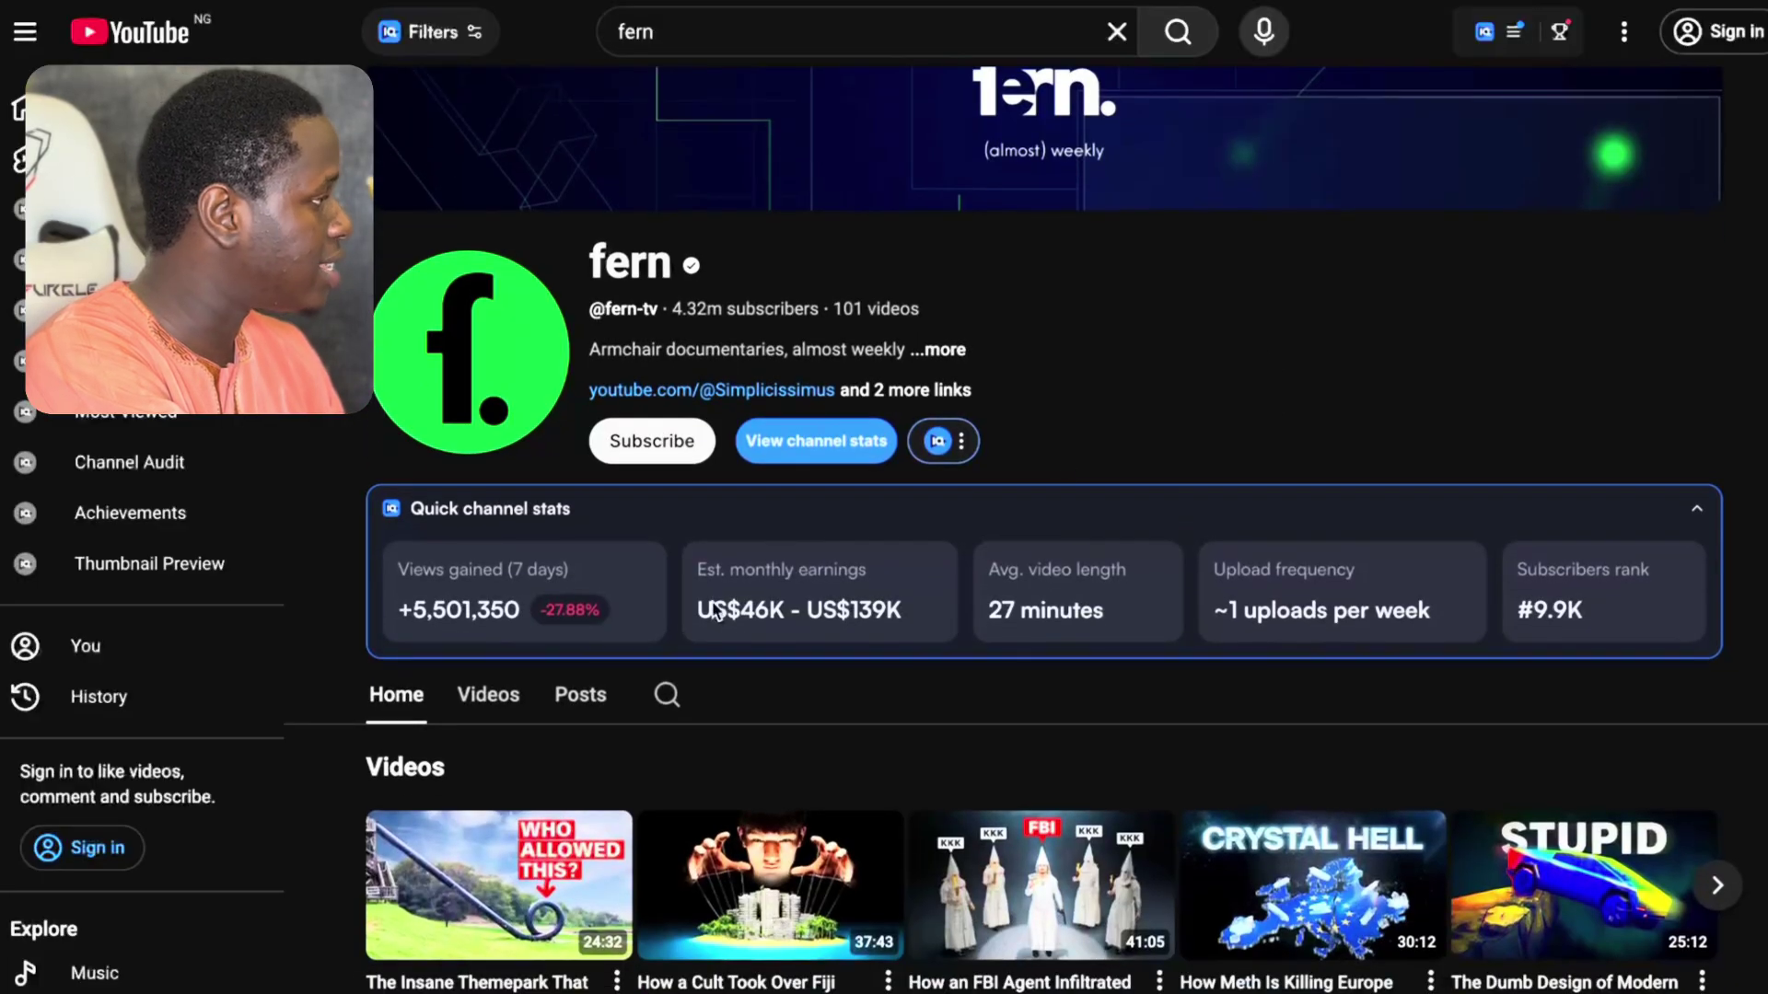
pyautogui.moveTo(909, 615); pyautogui.dragTo(721, 603)
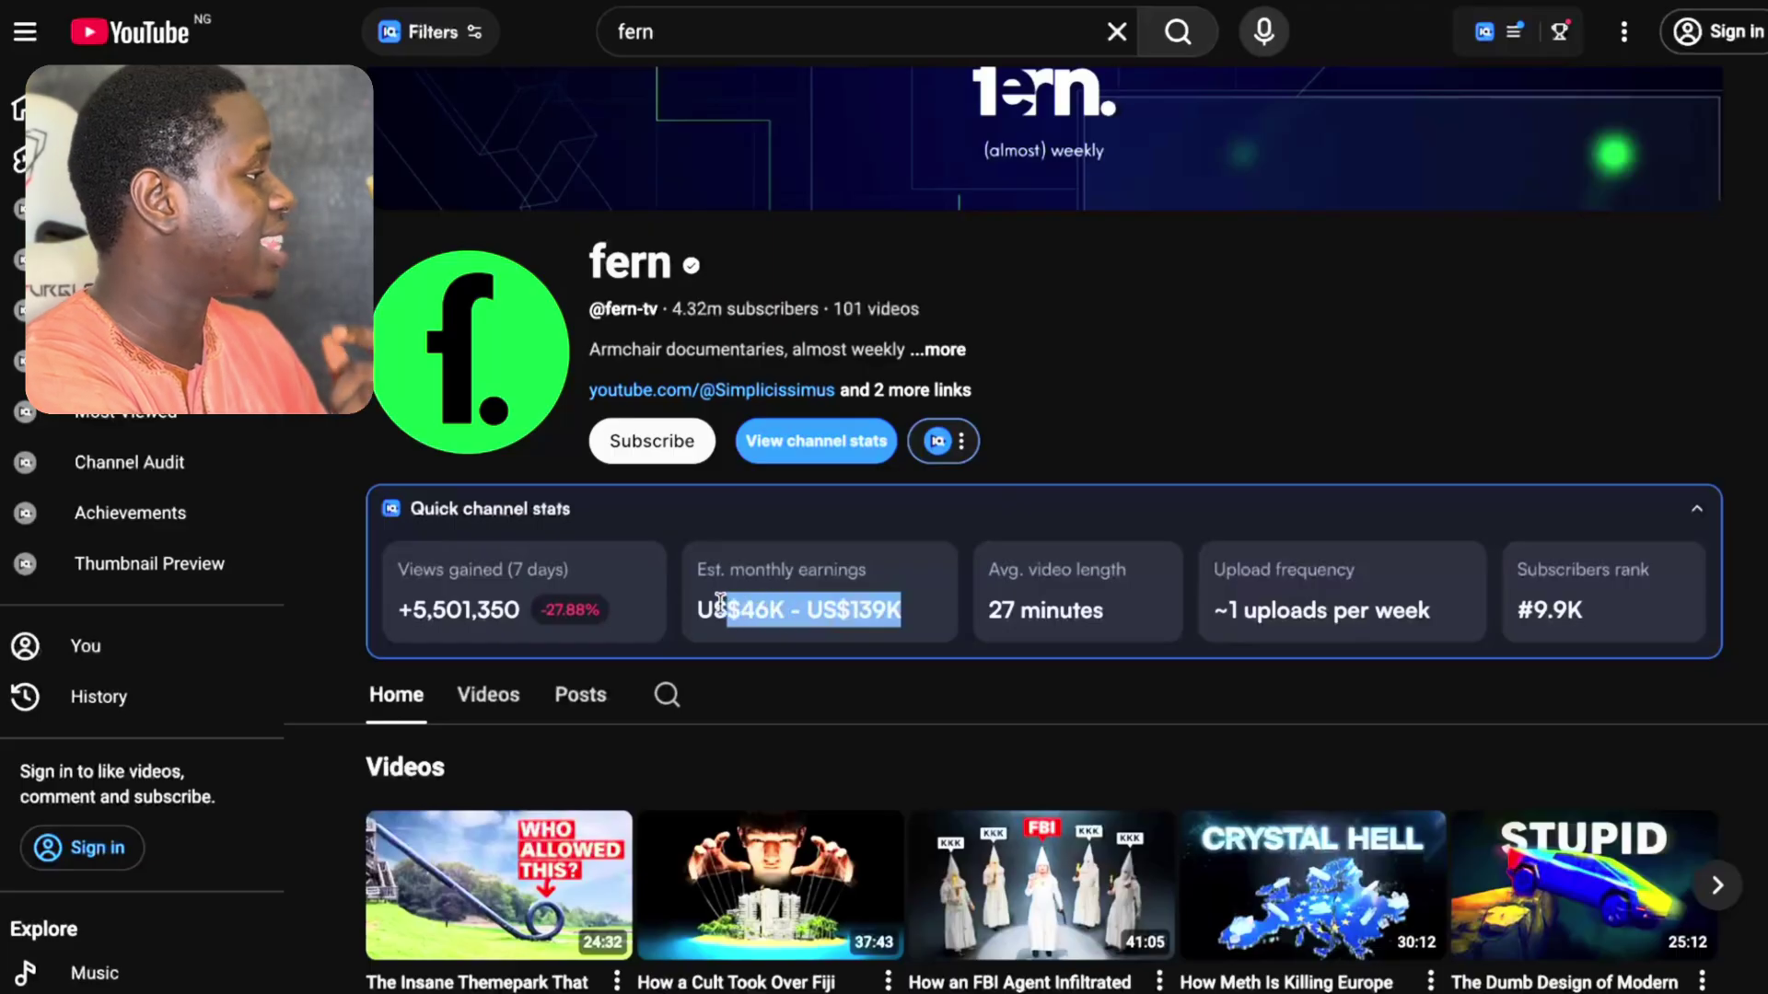
pyautogui.click(907, 668)
pyautogui.moveTo(1215, 612); pyautogui.dragTo(1413, 612)
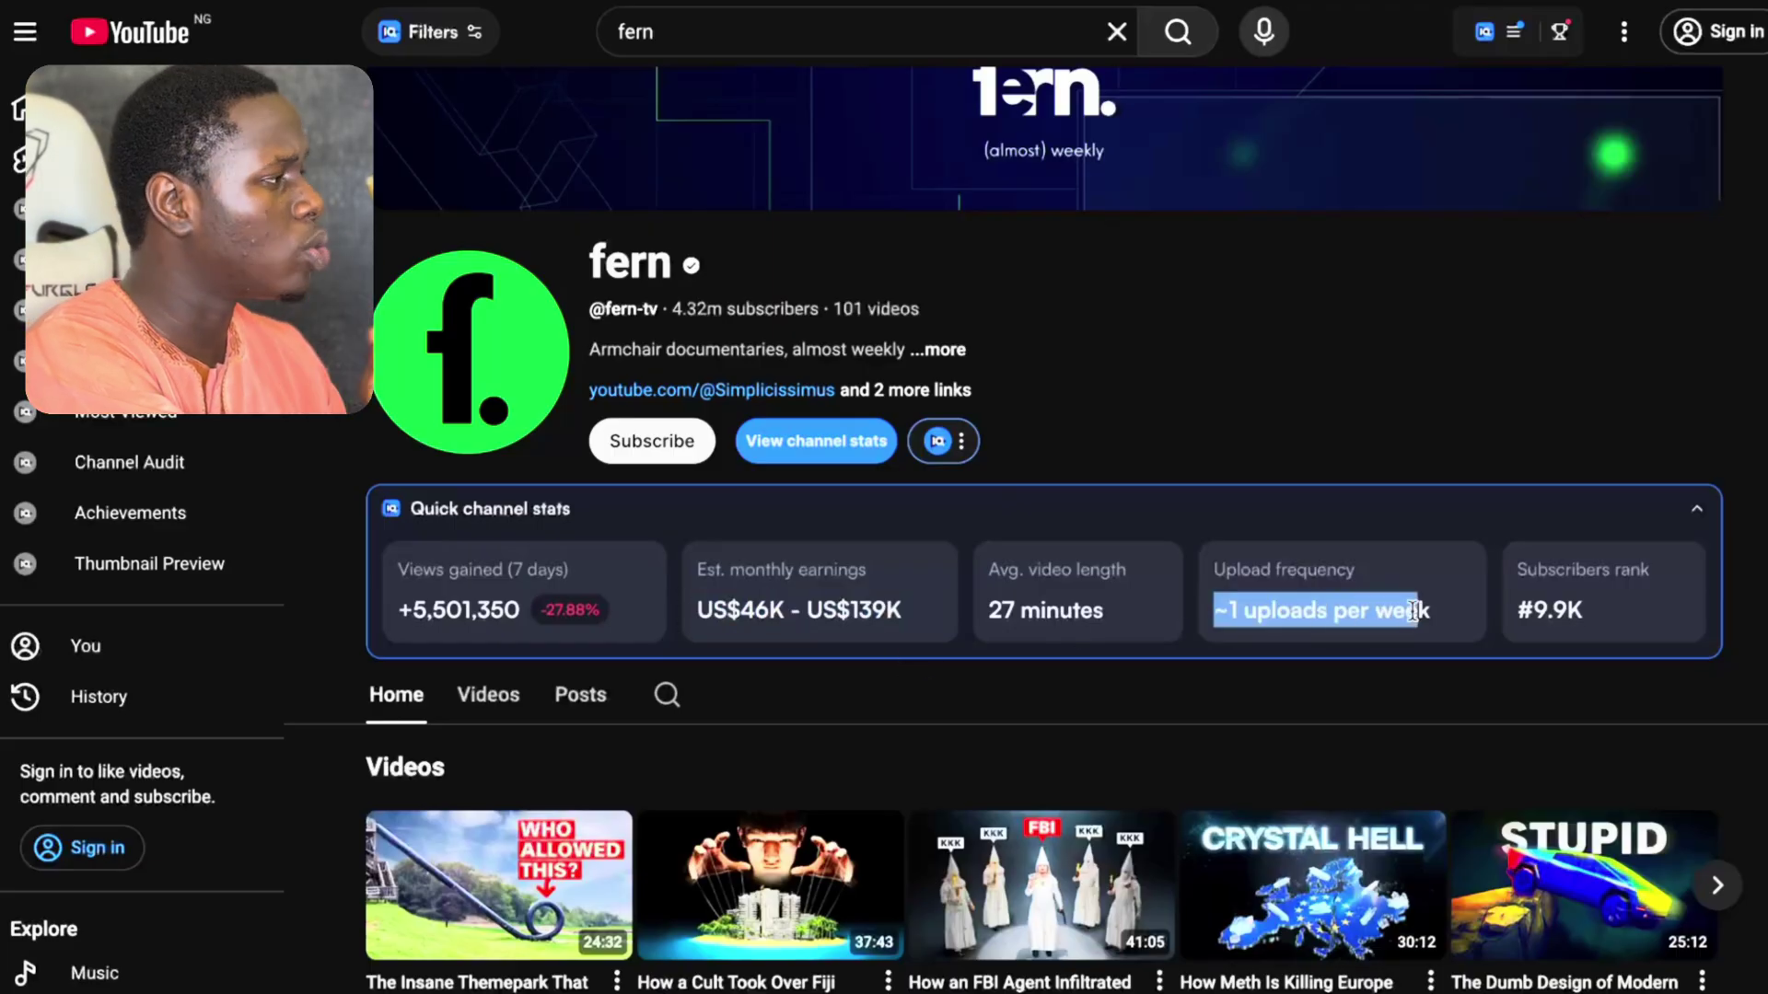
pyautogui.click(1465, 623)
# Open the fern channel's Videos tab and scroll through its thumbnail grid.
pyautogui.scroll(-3, 1466, 622)
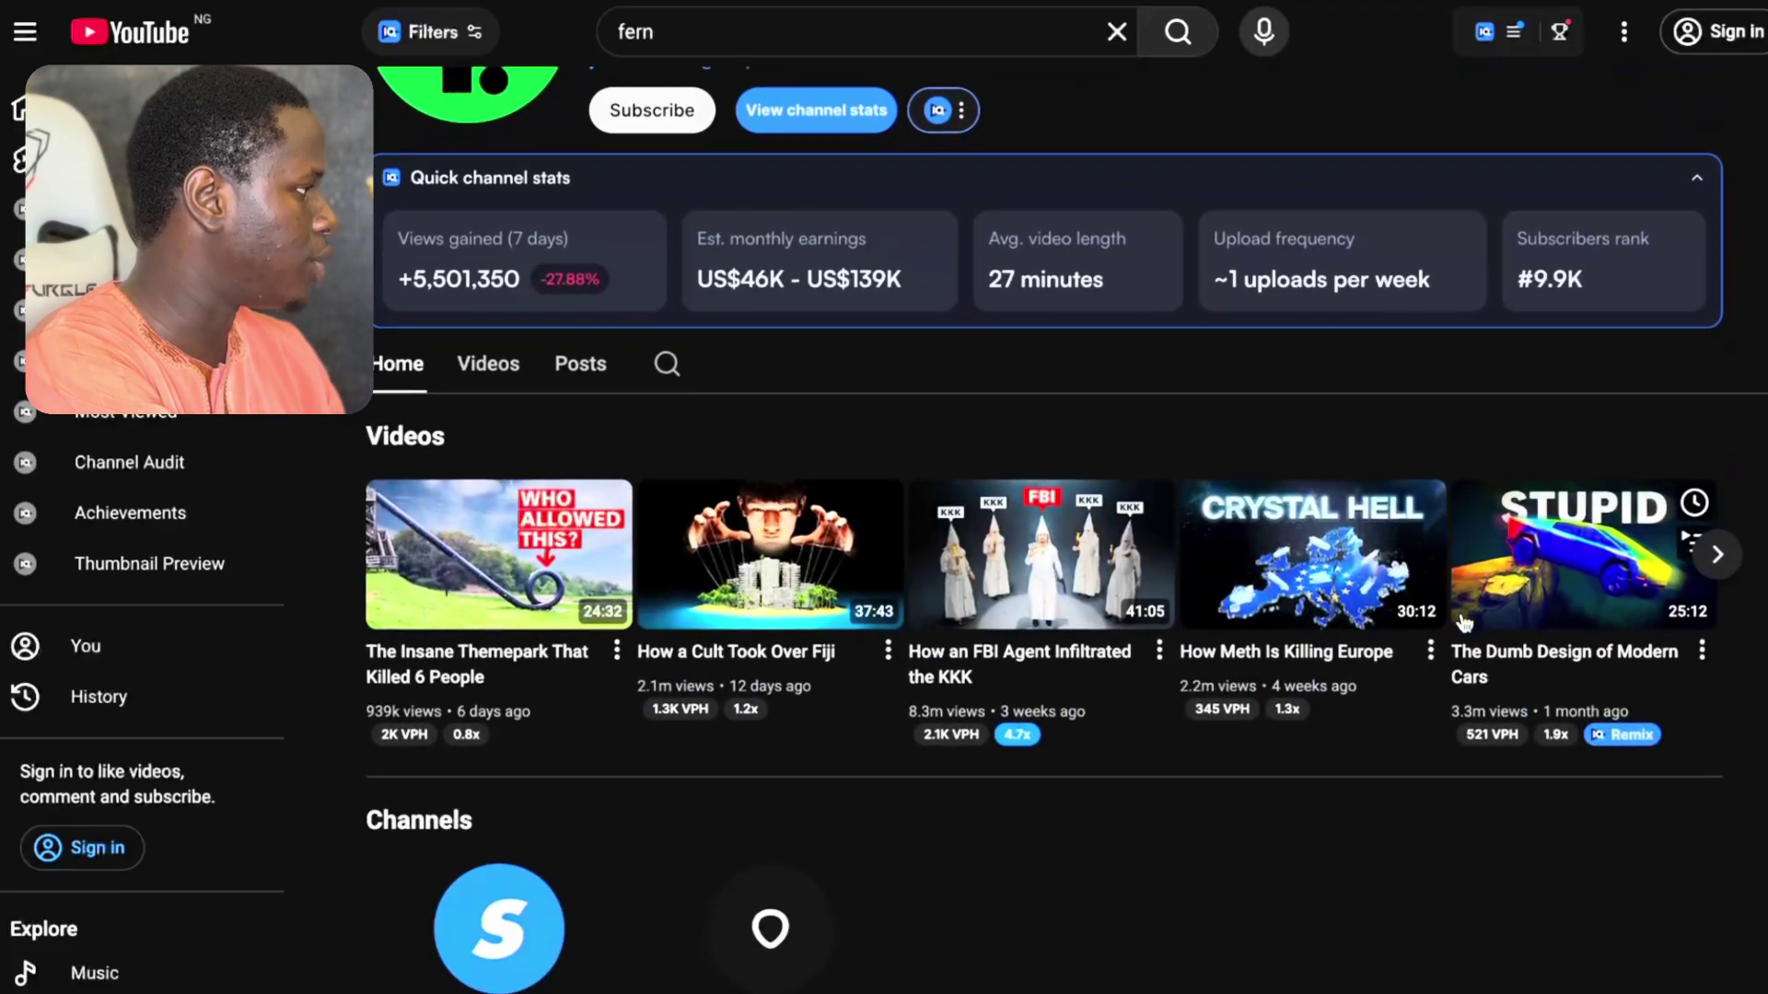
pyautogui.click(497, 367)
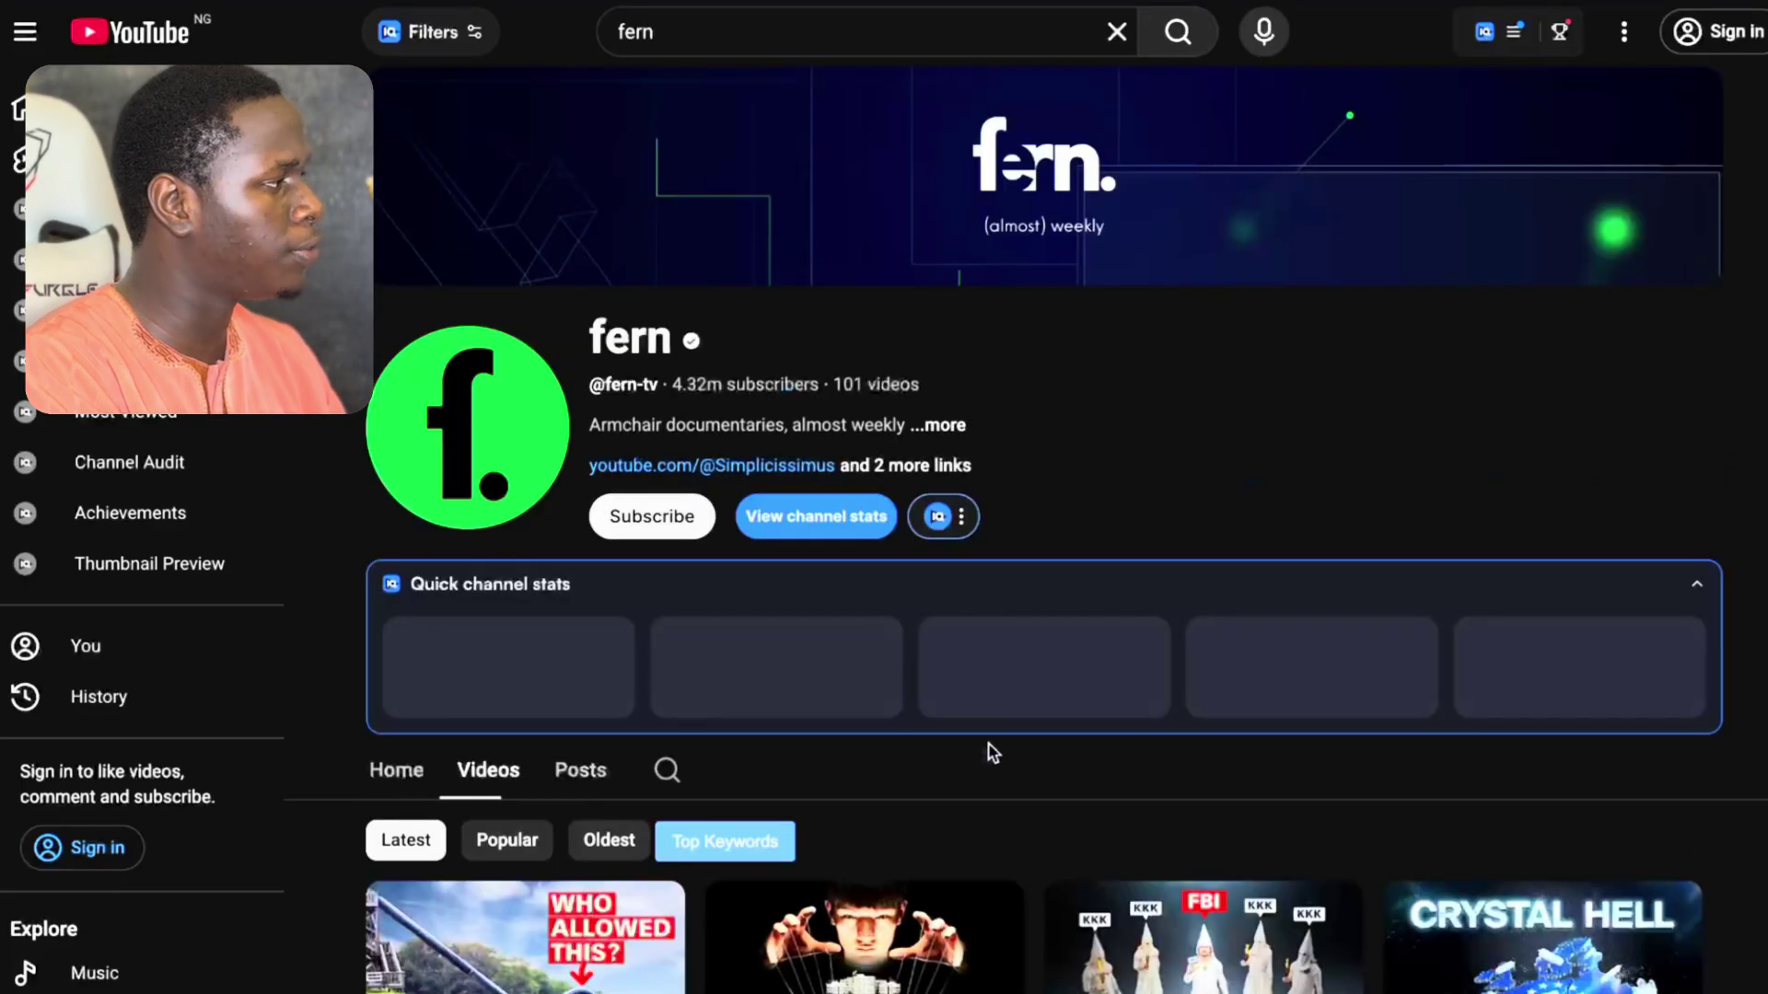
pyautogui.scroll(-5, 986, 750)
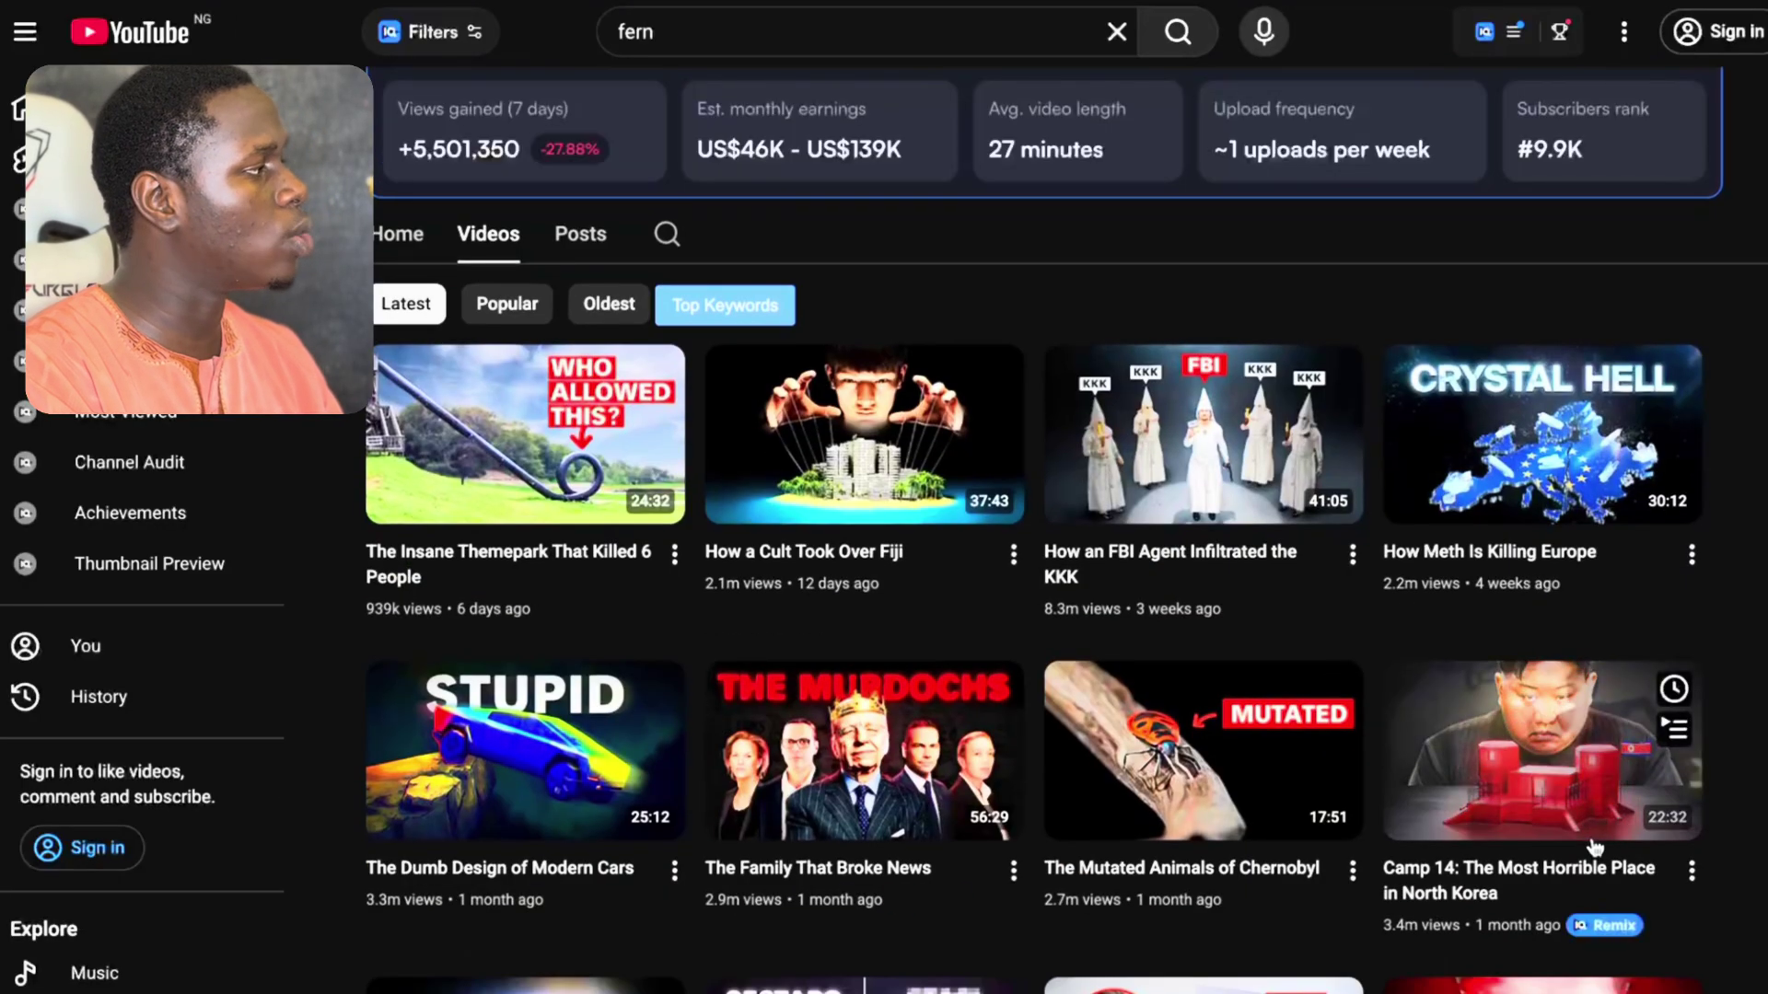
pyautogui.scroll(-2, 1735, 766)
pyautogui.scroll(-1, 1736, 766)
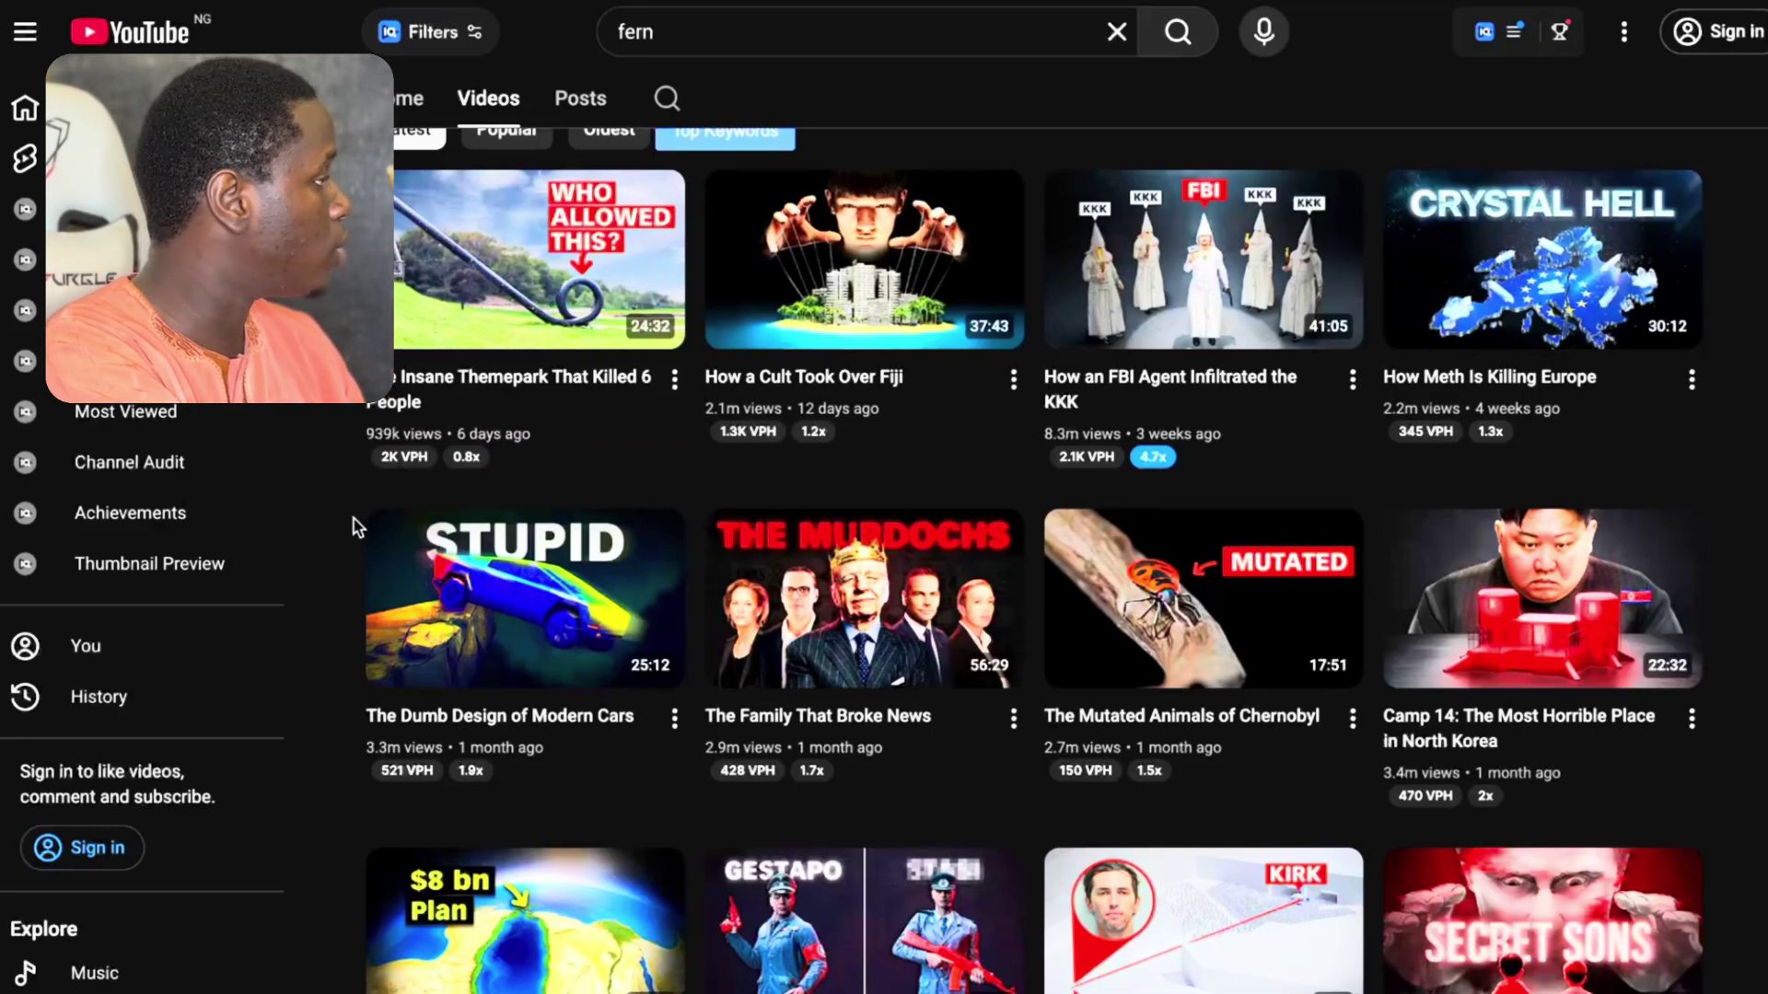
pyautogui.moveTo(396, 465)
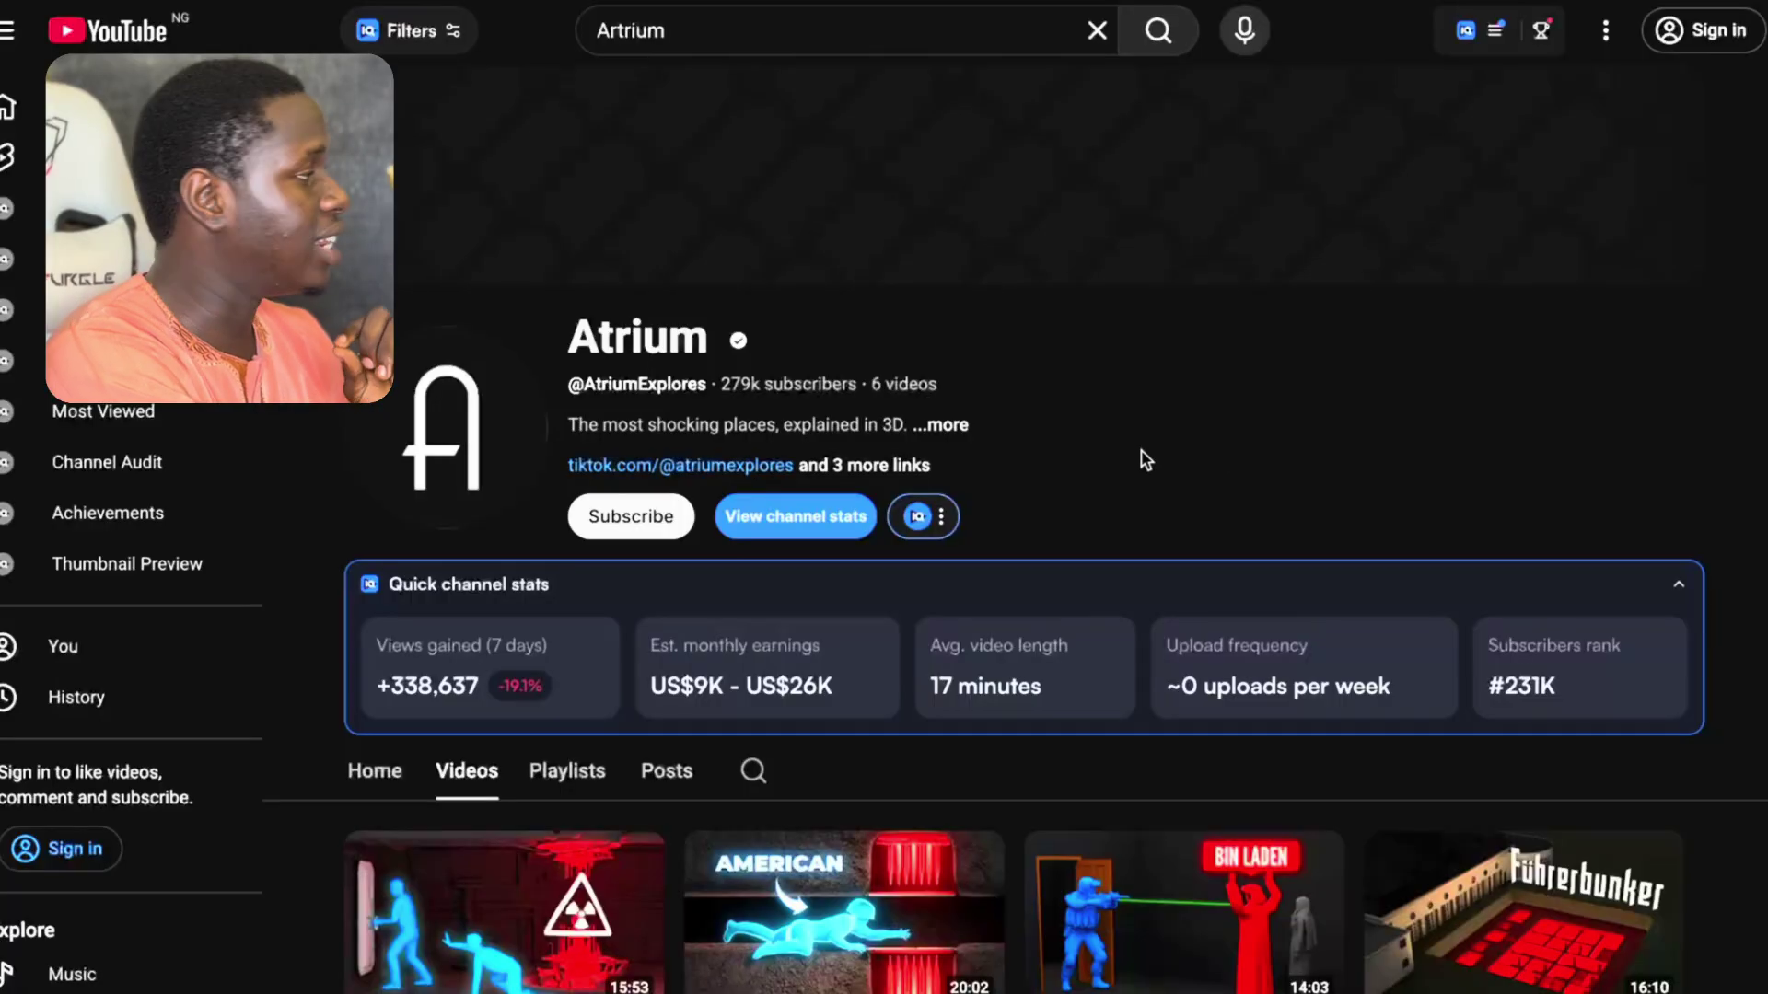
pyautogui.scroll(-1, 1145, 460)
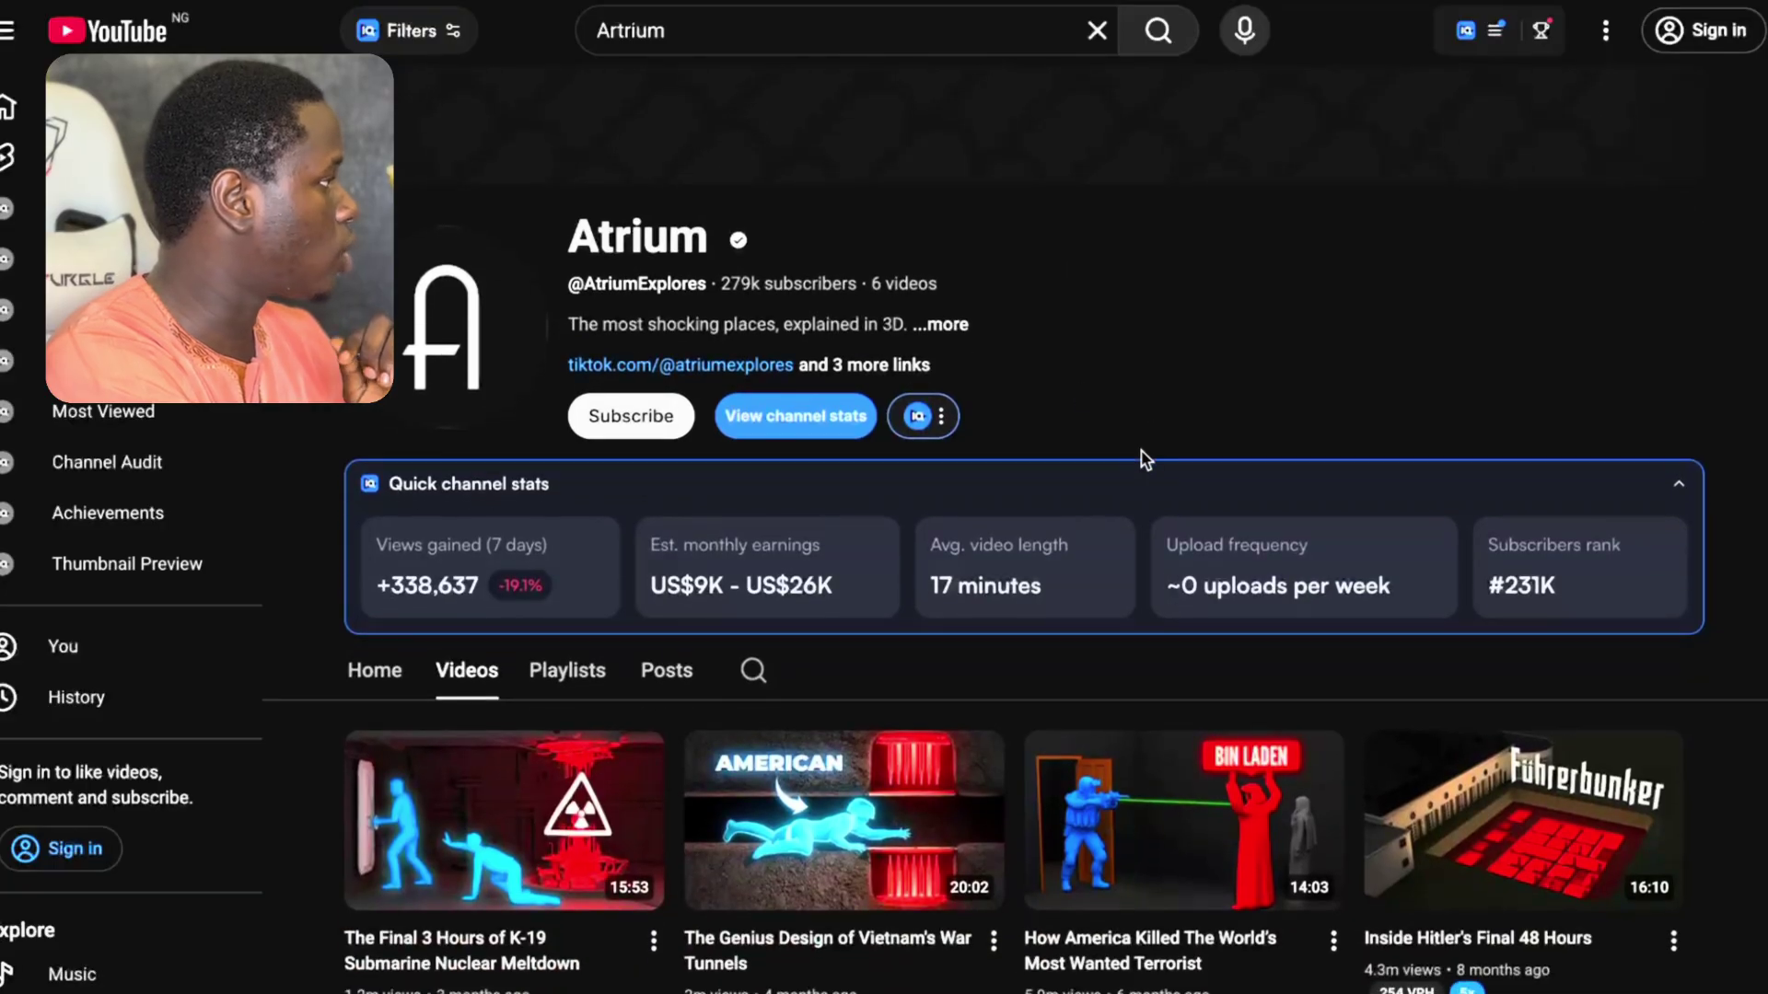
pyautogui.moveTo(874, 276); pyautogui.dragTo(998, 280)
pyautogui.click(885, 276)
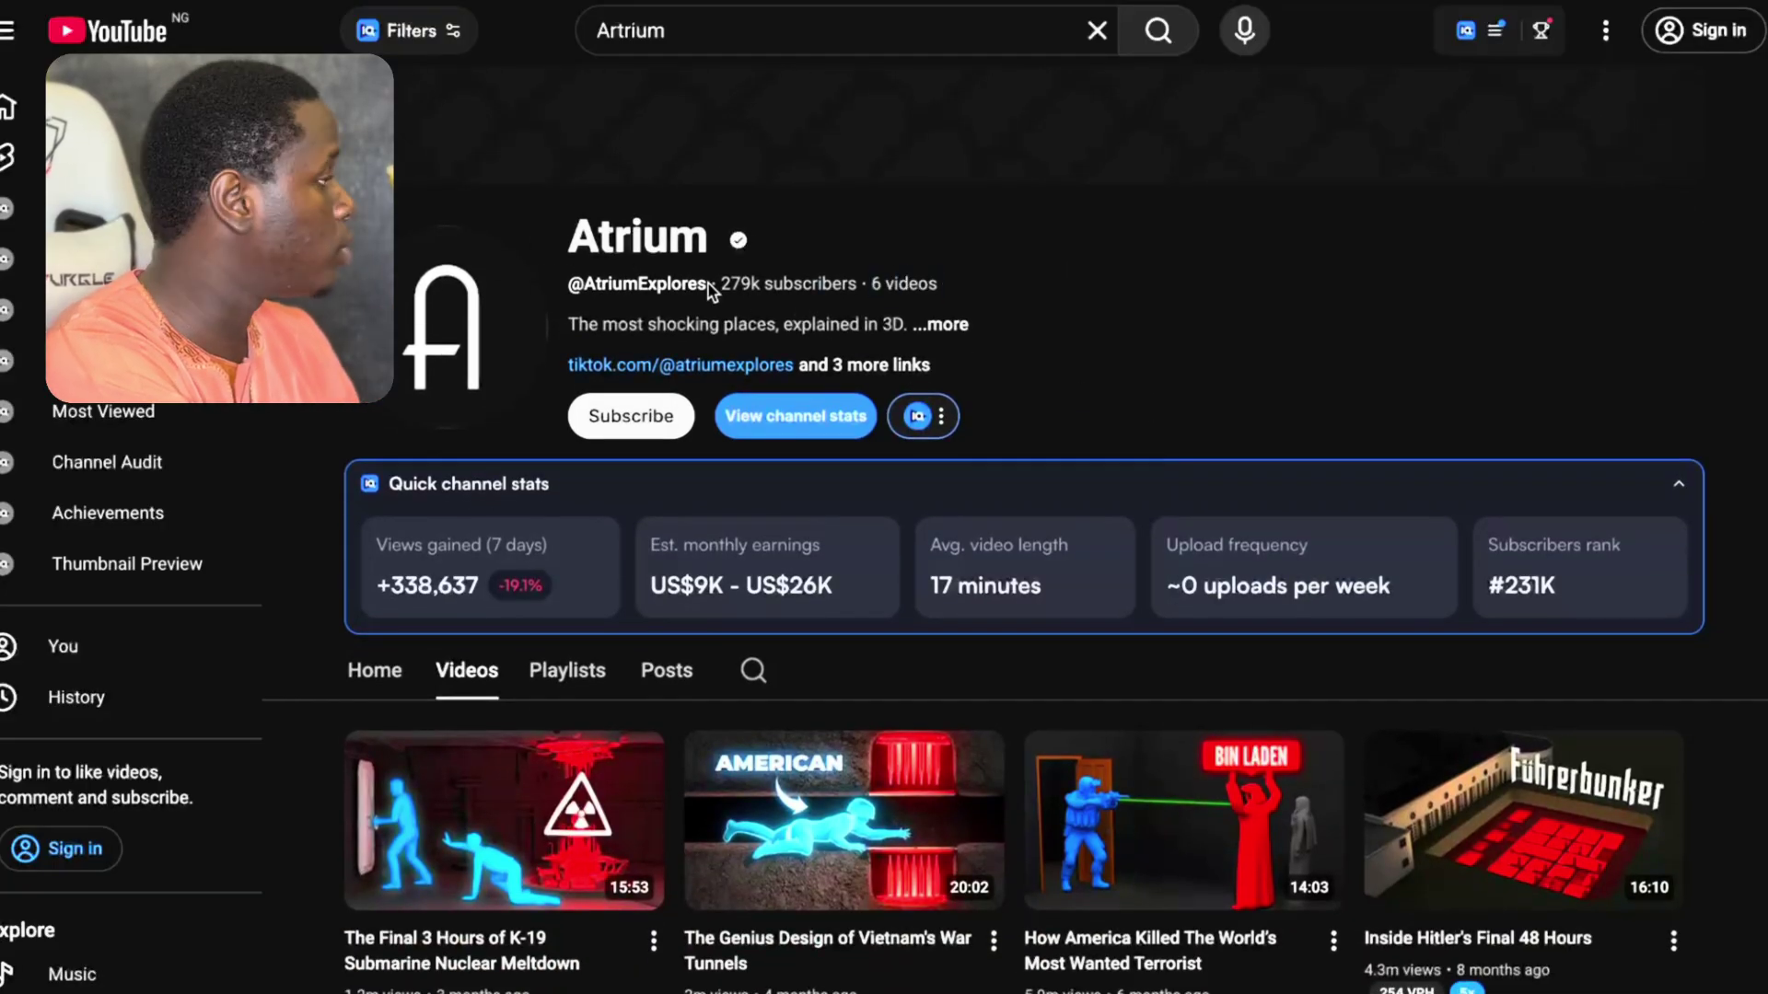
pyautogui.moveTo(727, 281); pyautogui.dragTo(870, 287)
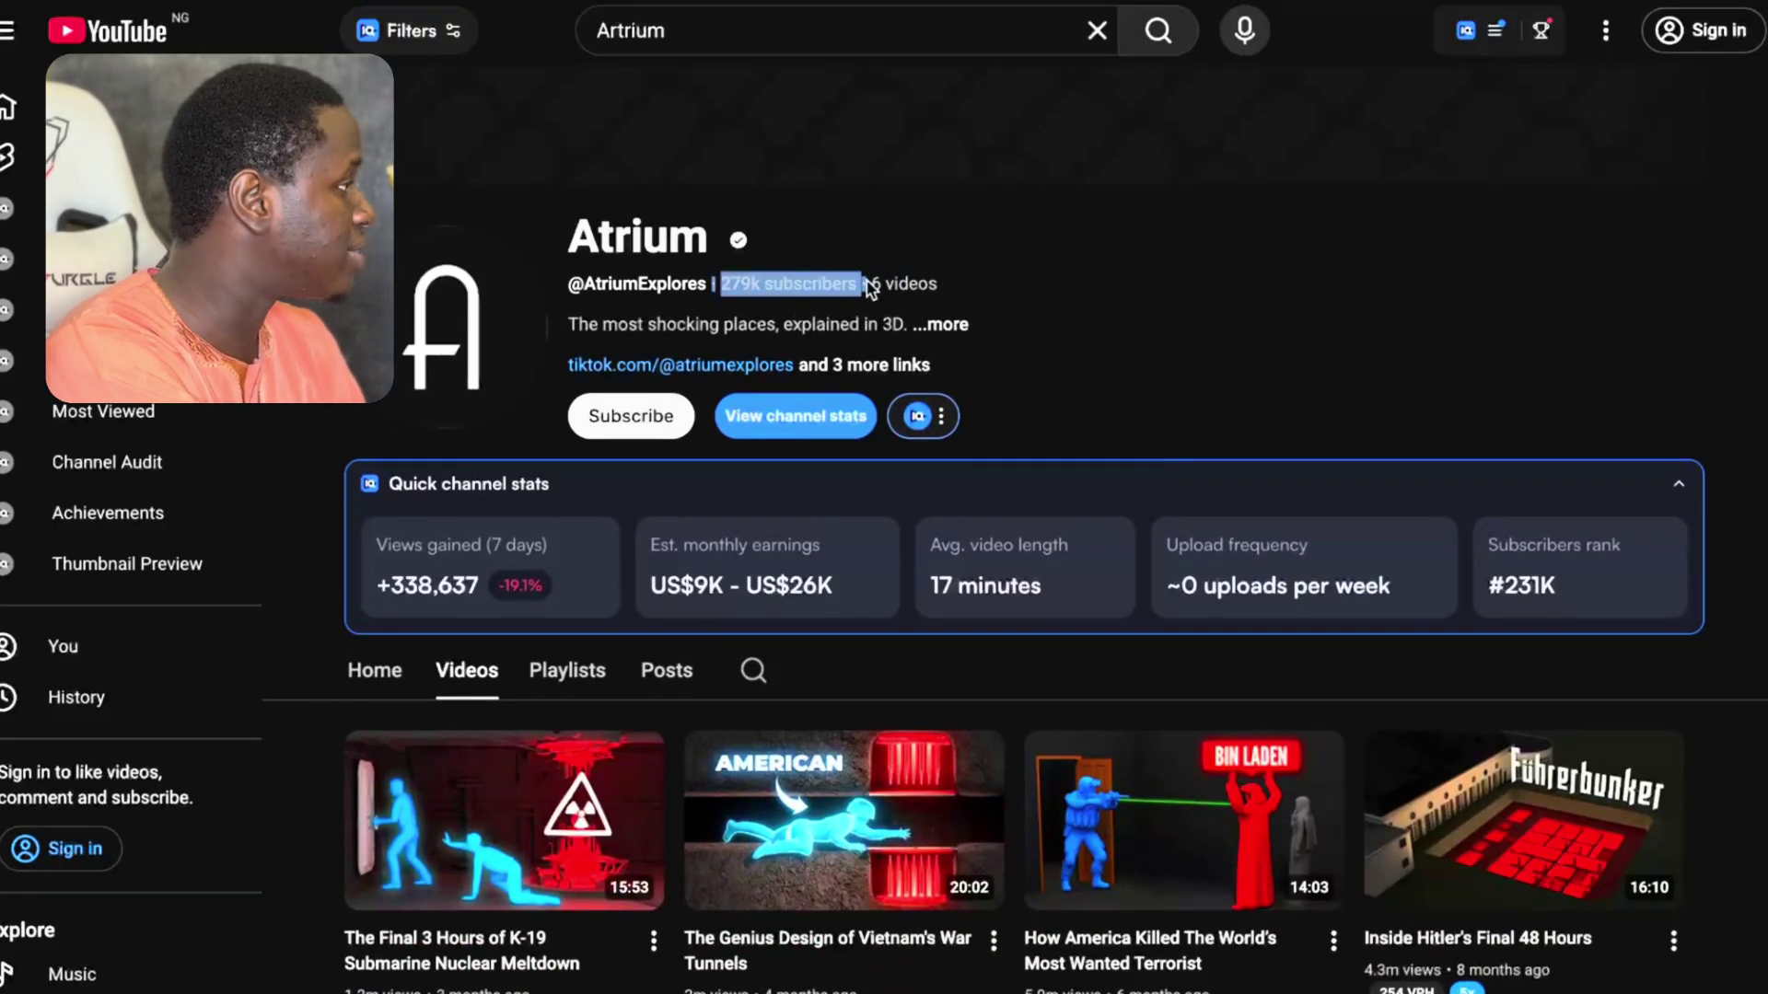
pyautogui.click(1044, 281)
pyautogui.scroll(-3, 1043, 281)
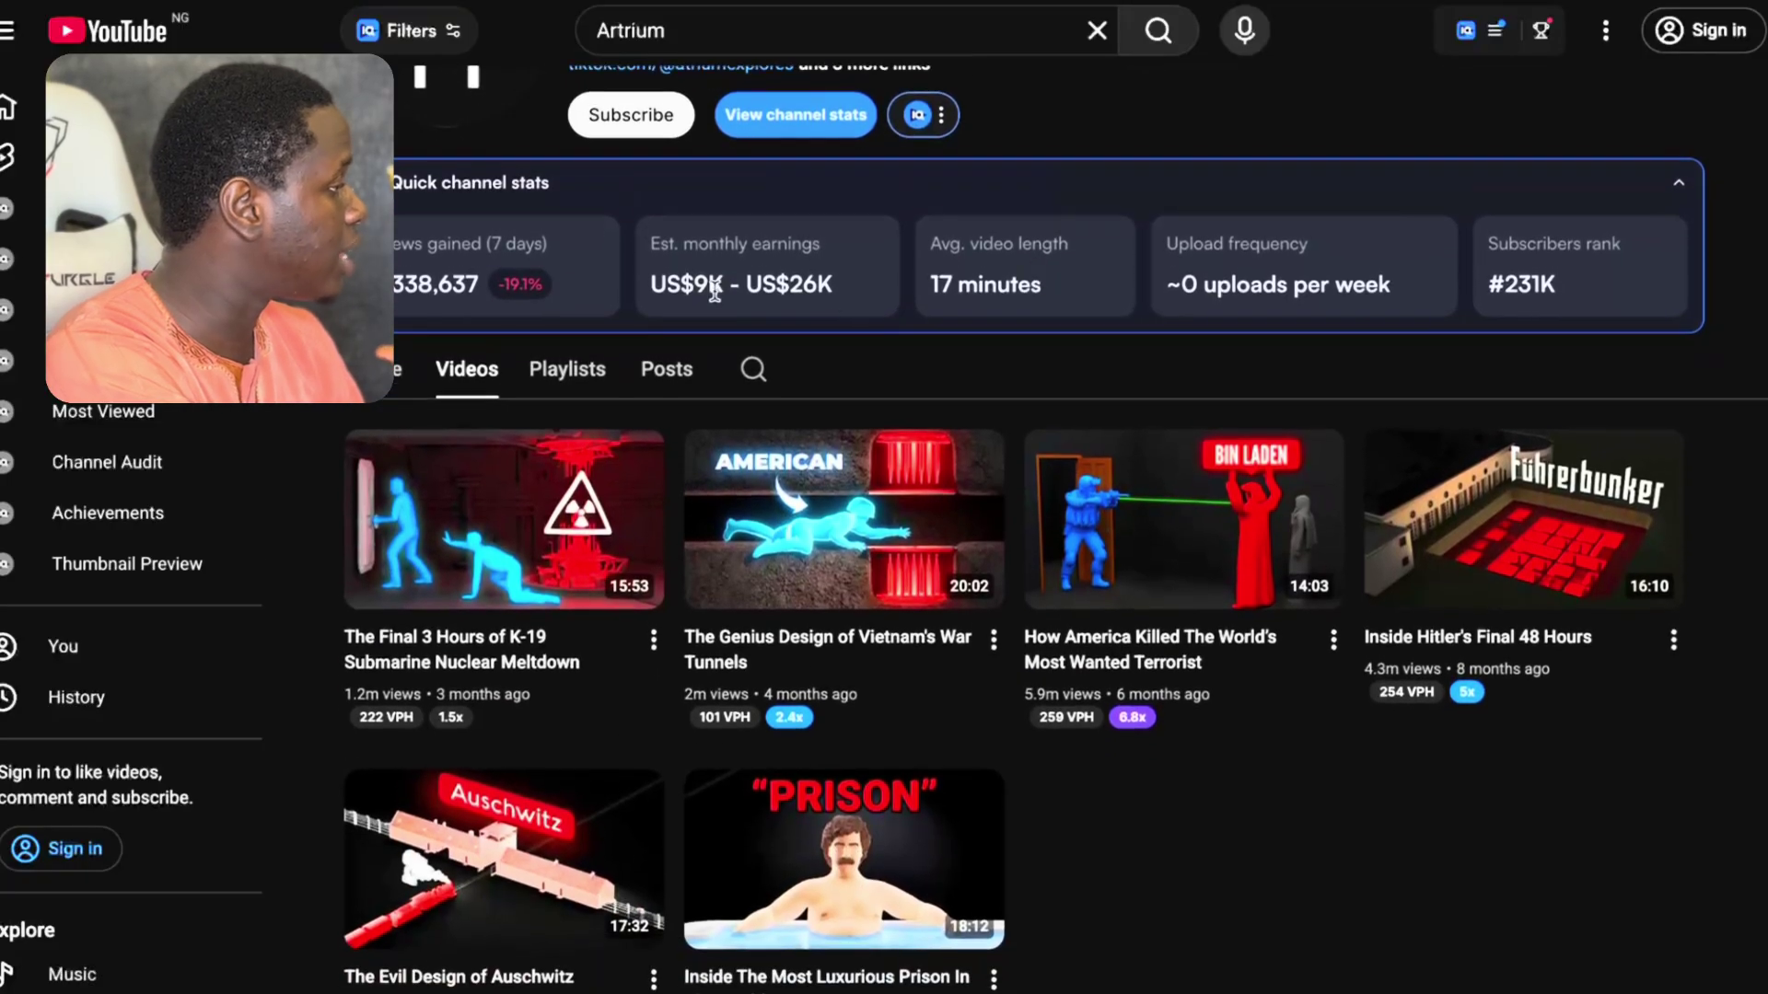
pyautogui.moveTo(651, 288); pyautogui.dragTo(804, 279)
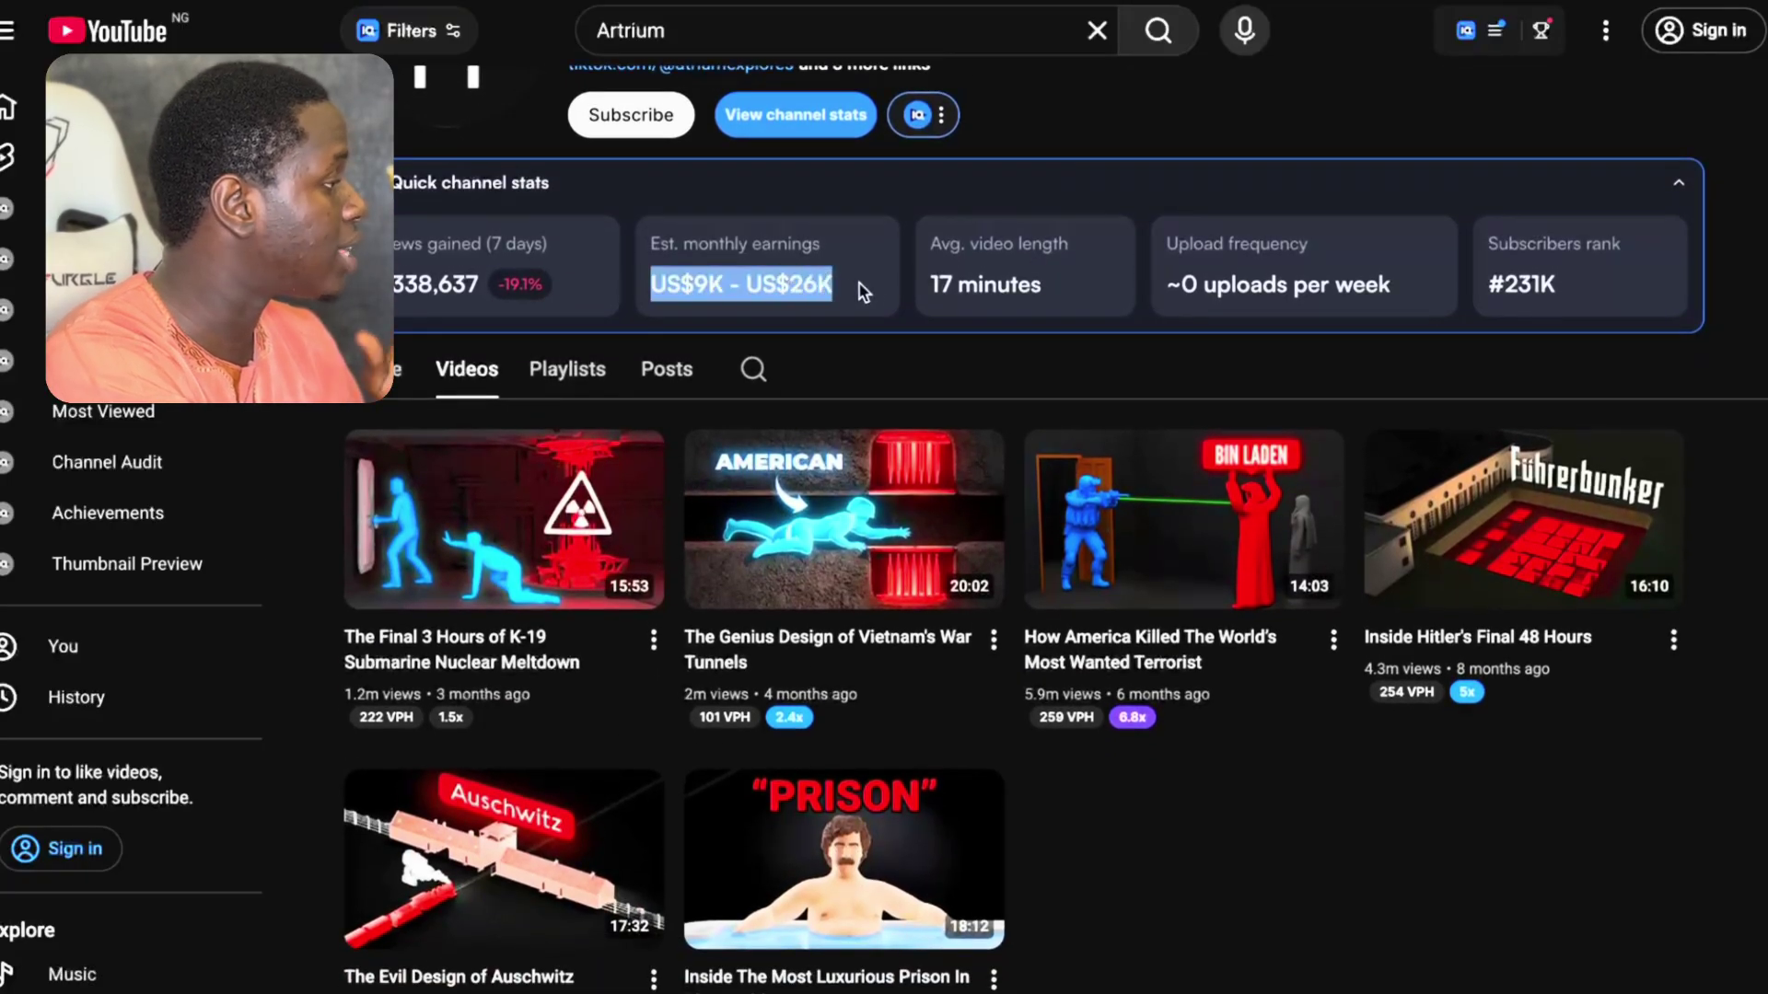
pyautogui.click(905, 324)
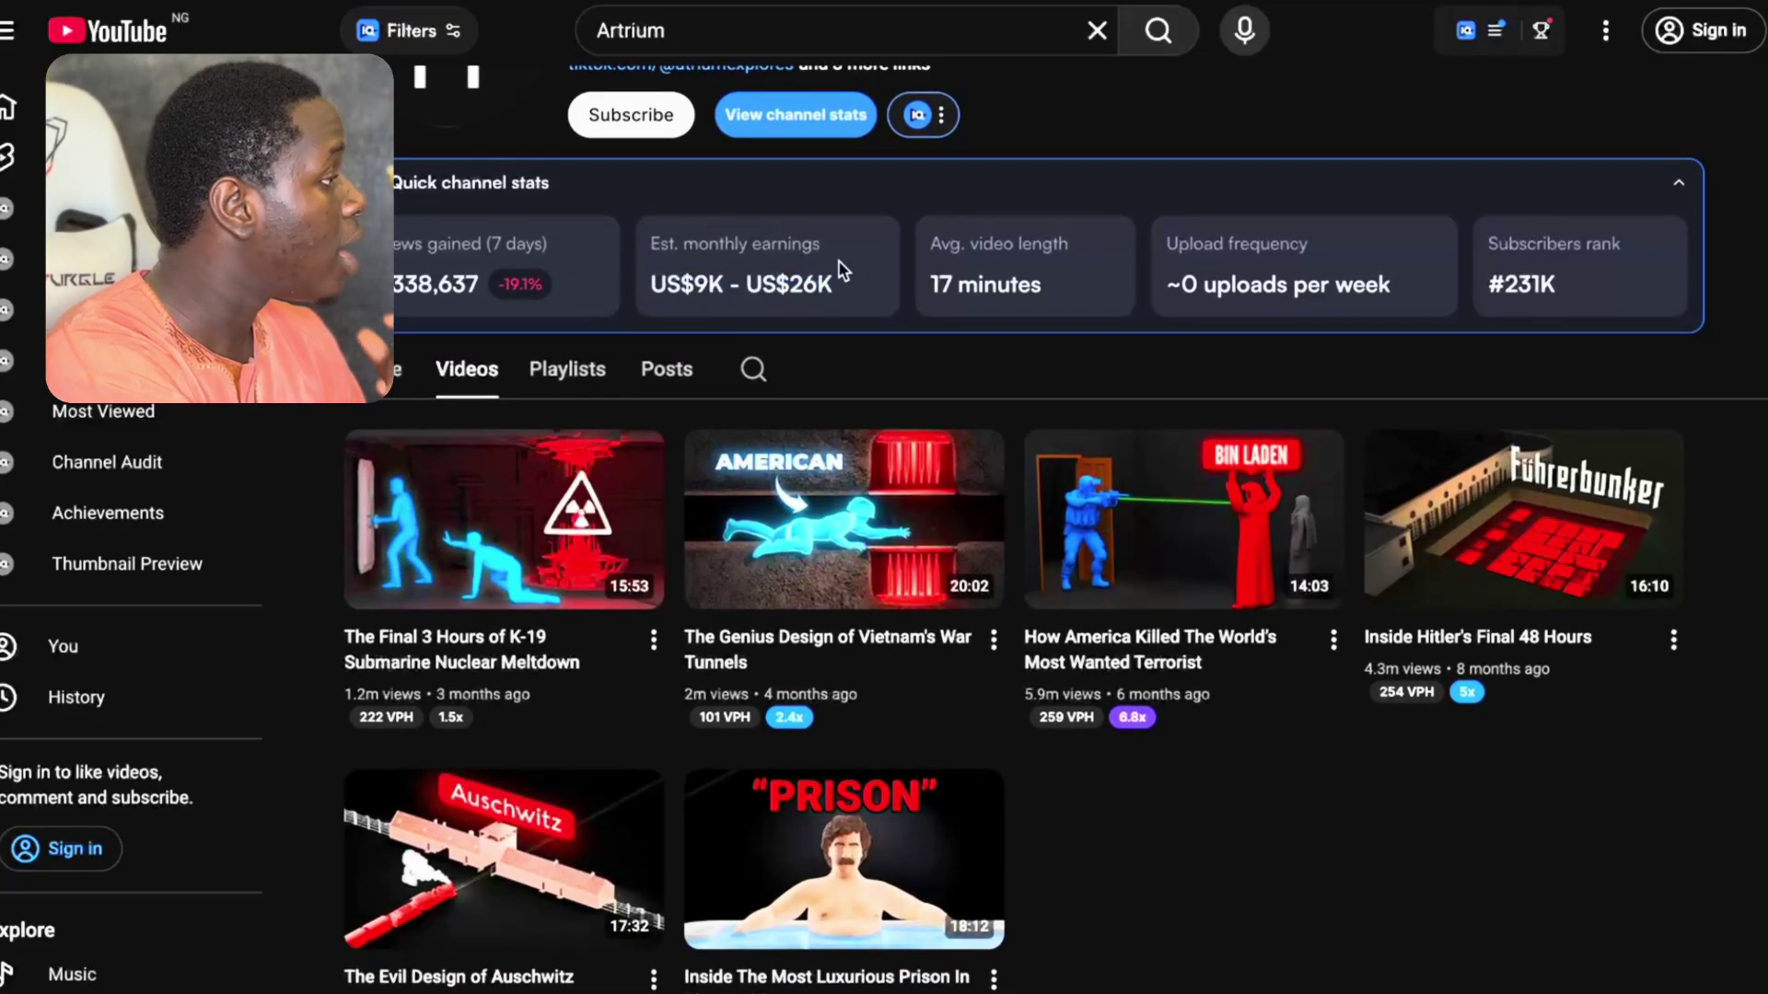
pyautogui.scroll(-2, 863, 450)
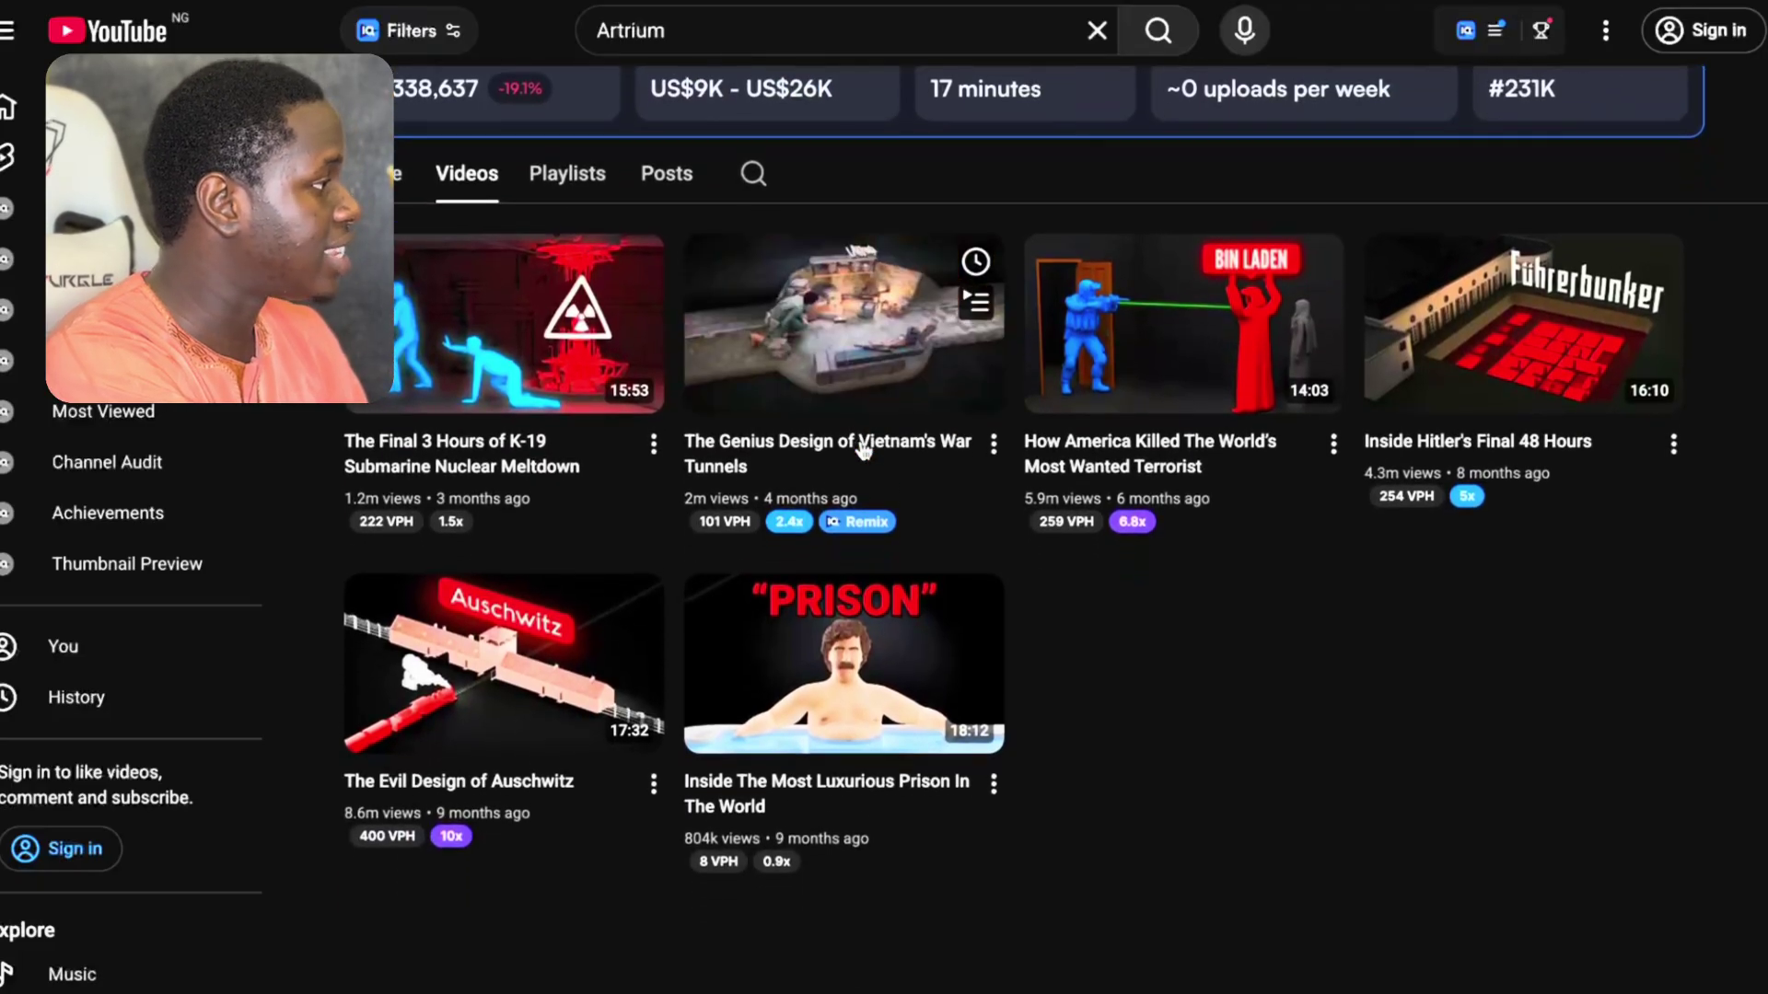
pyautogui.scroll(2, 1203, 304)
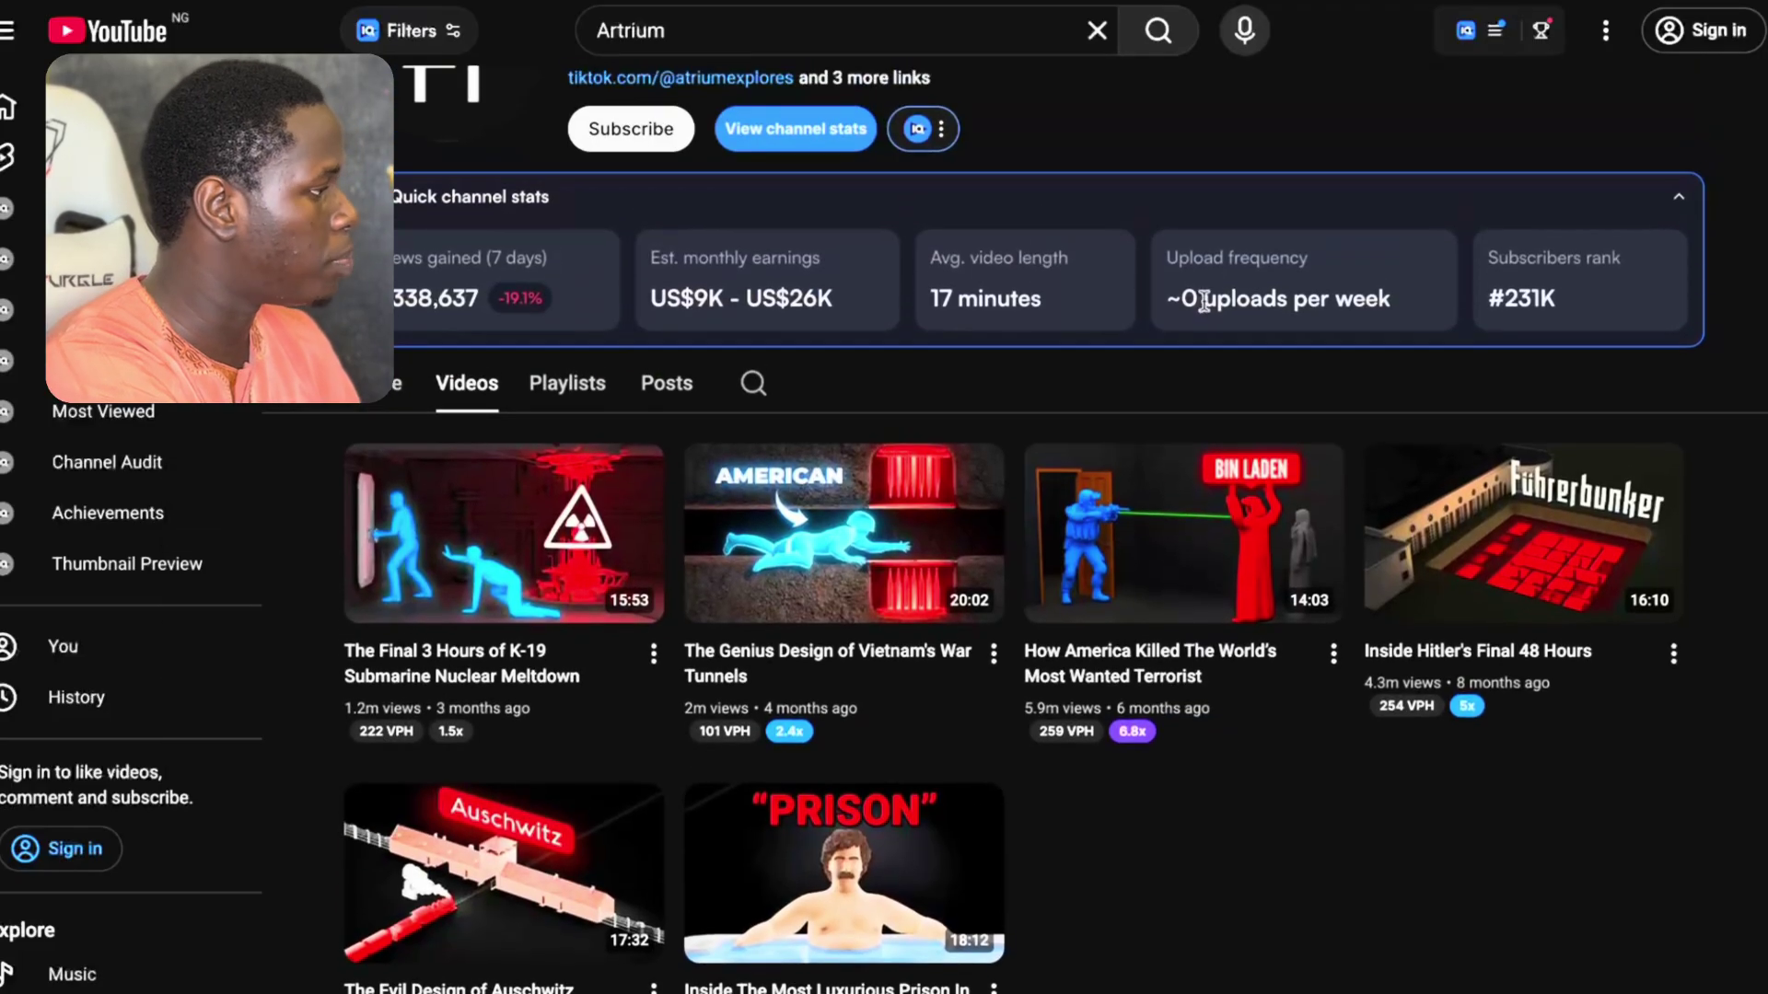
pyautogui.moveTo(1166, 297); pyautogui.dragTo(1378, 287)
pyautogui.click(1427, 294)
pyautogui.scroll(-3, 1365, 649)
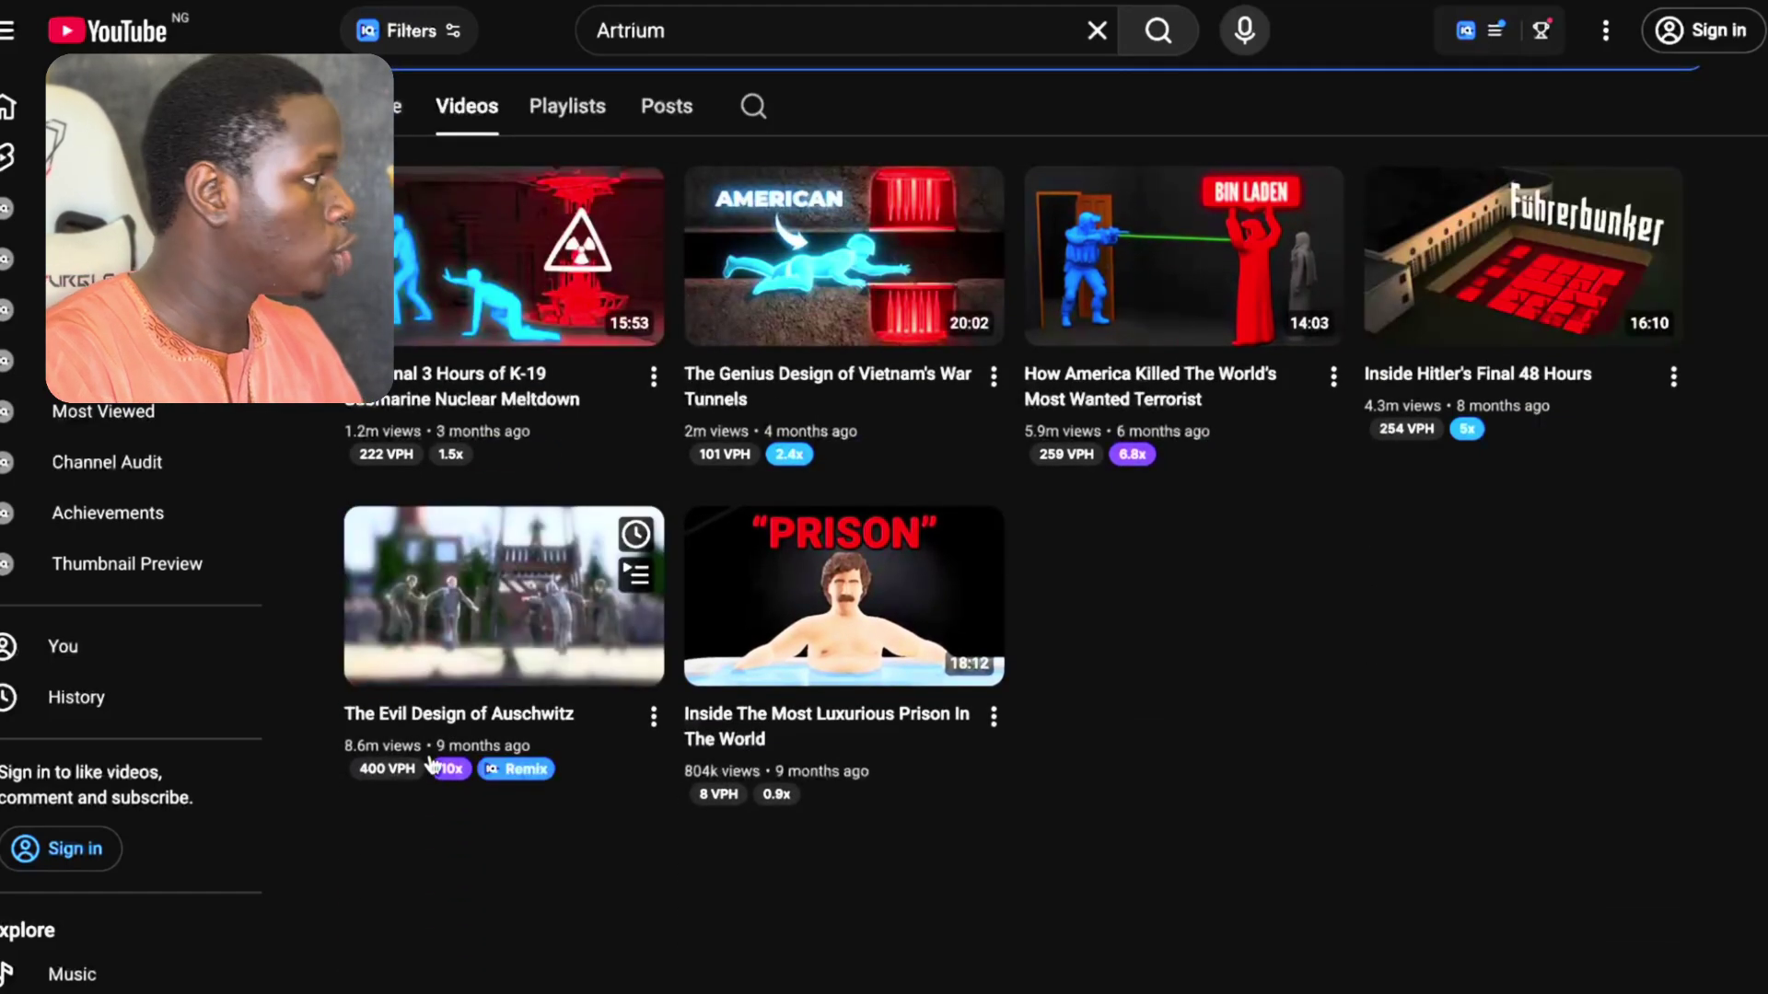
pyautogui.moveTo(773, 801)
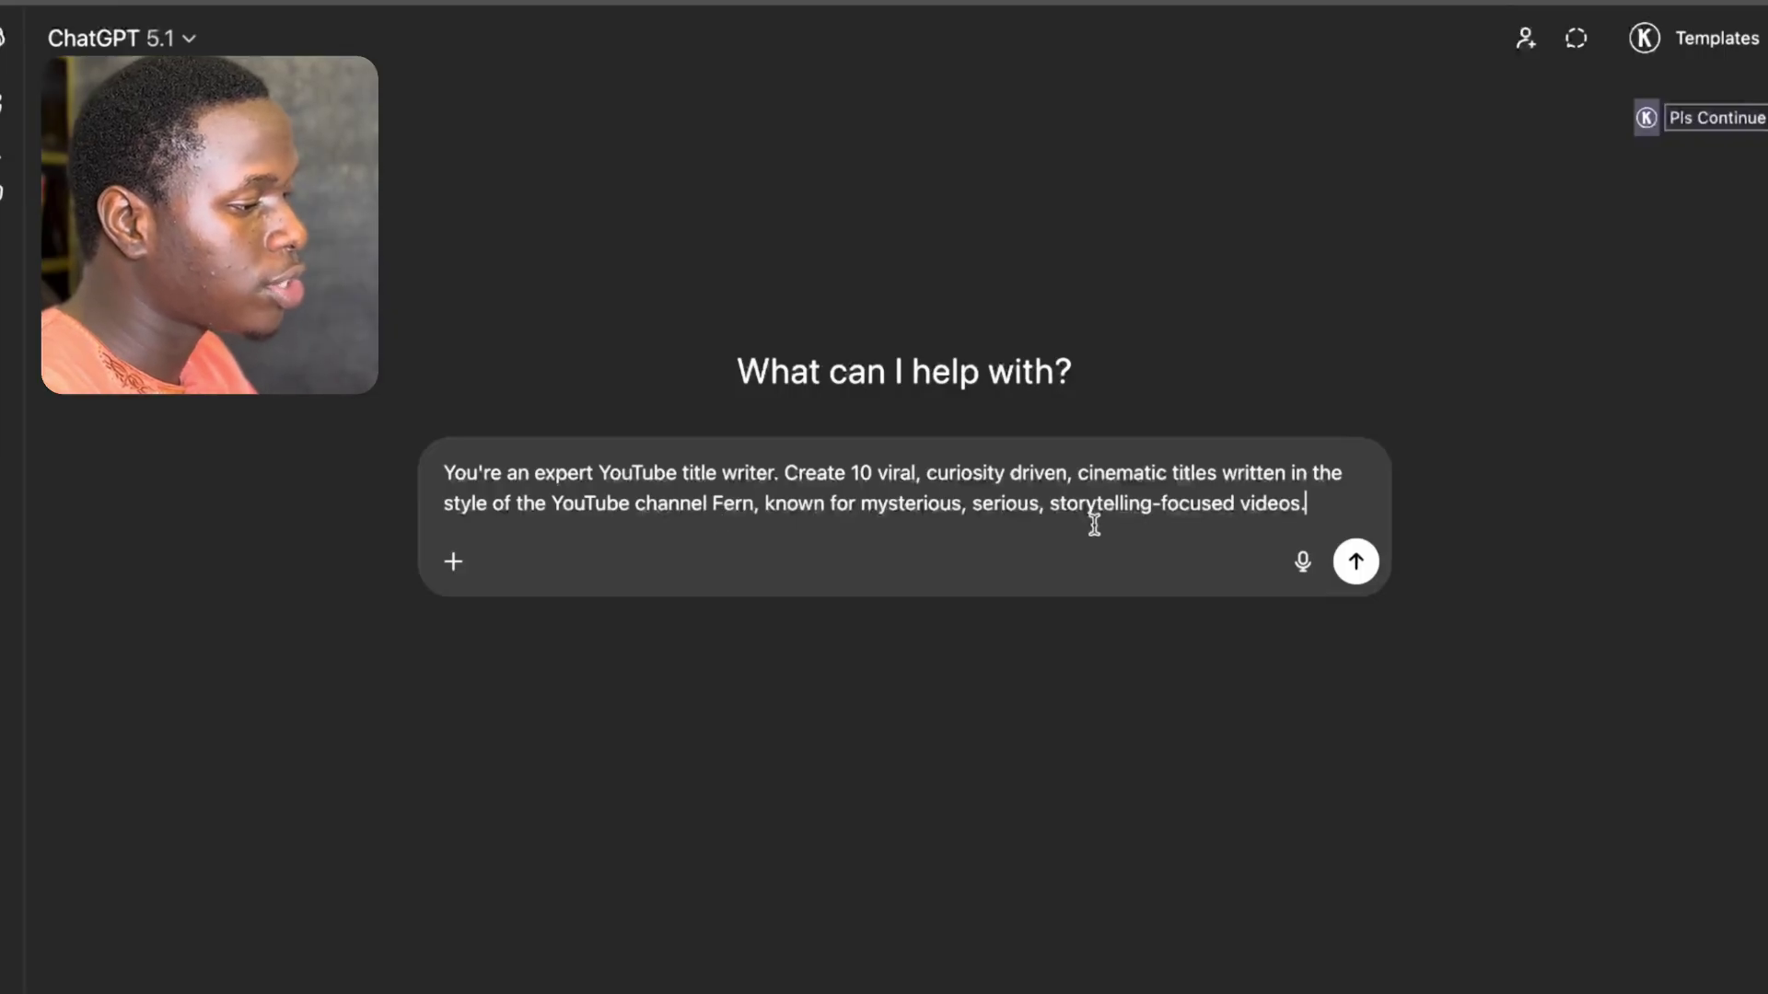
# Send the title request, copy title 7 from the reply, and paste in the script prompt.
pyautogui.click(1356, 562)
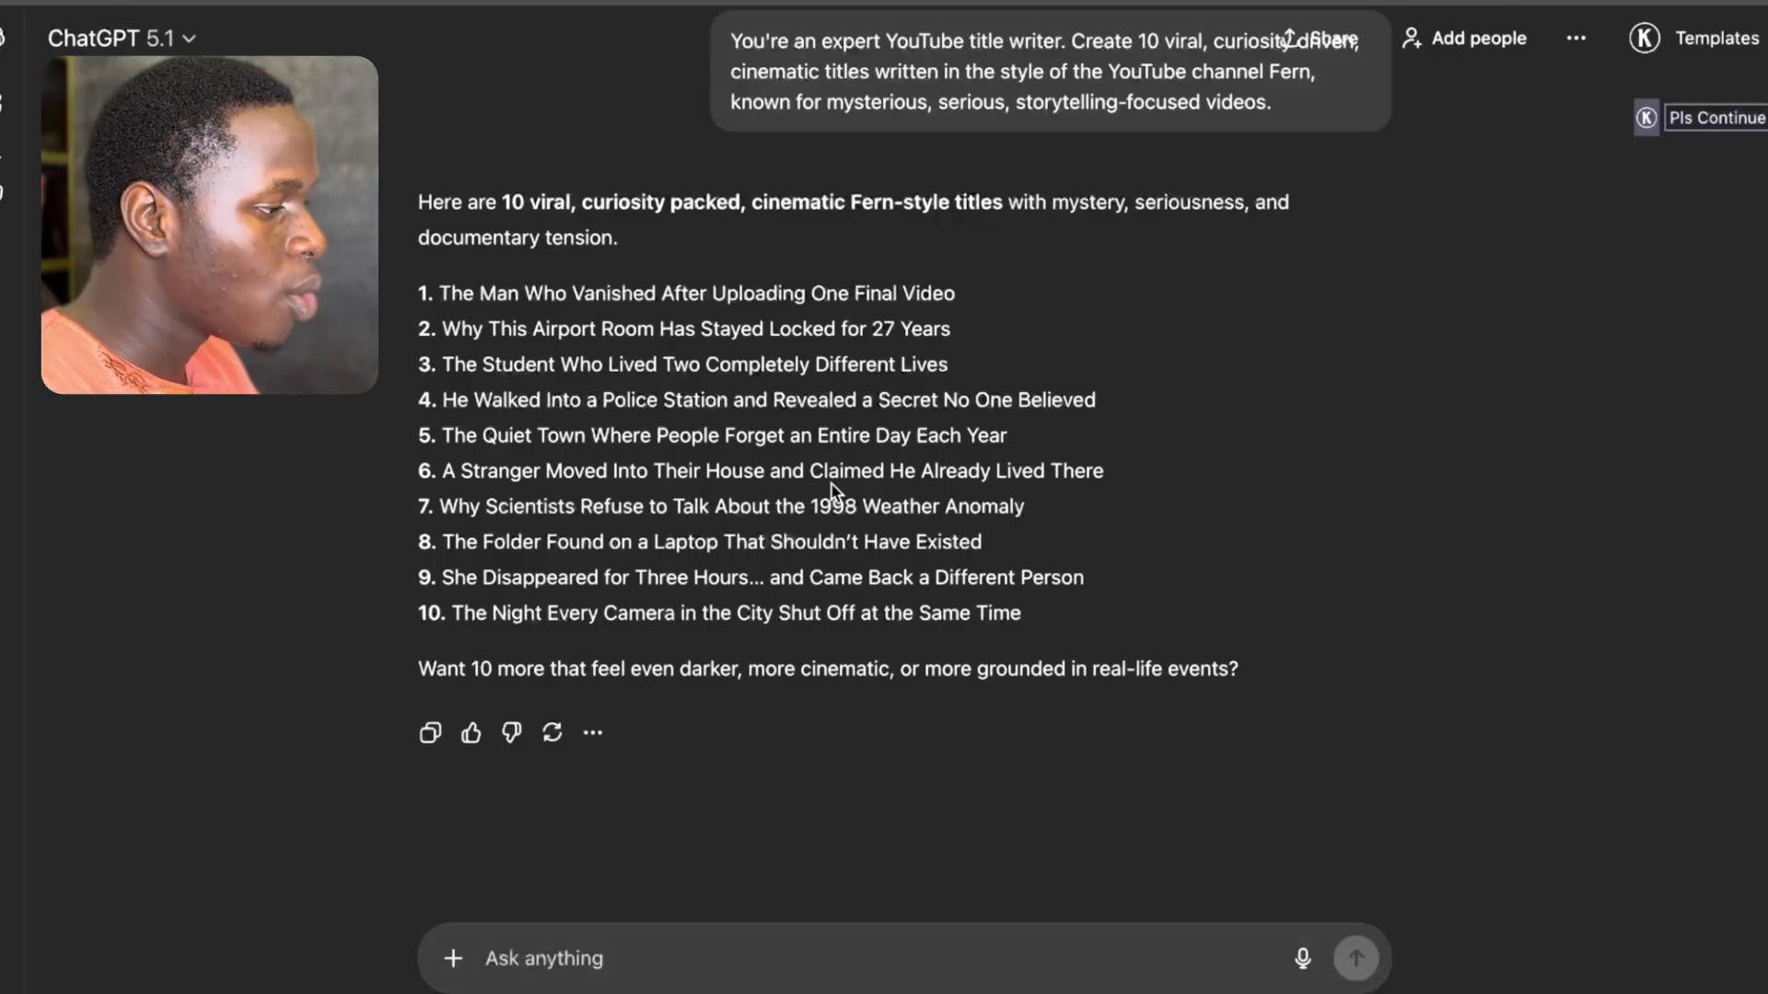
pyautogui.moveTo(445, 506); pyautogui.dragTo(1043, 507)
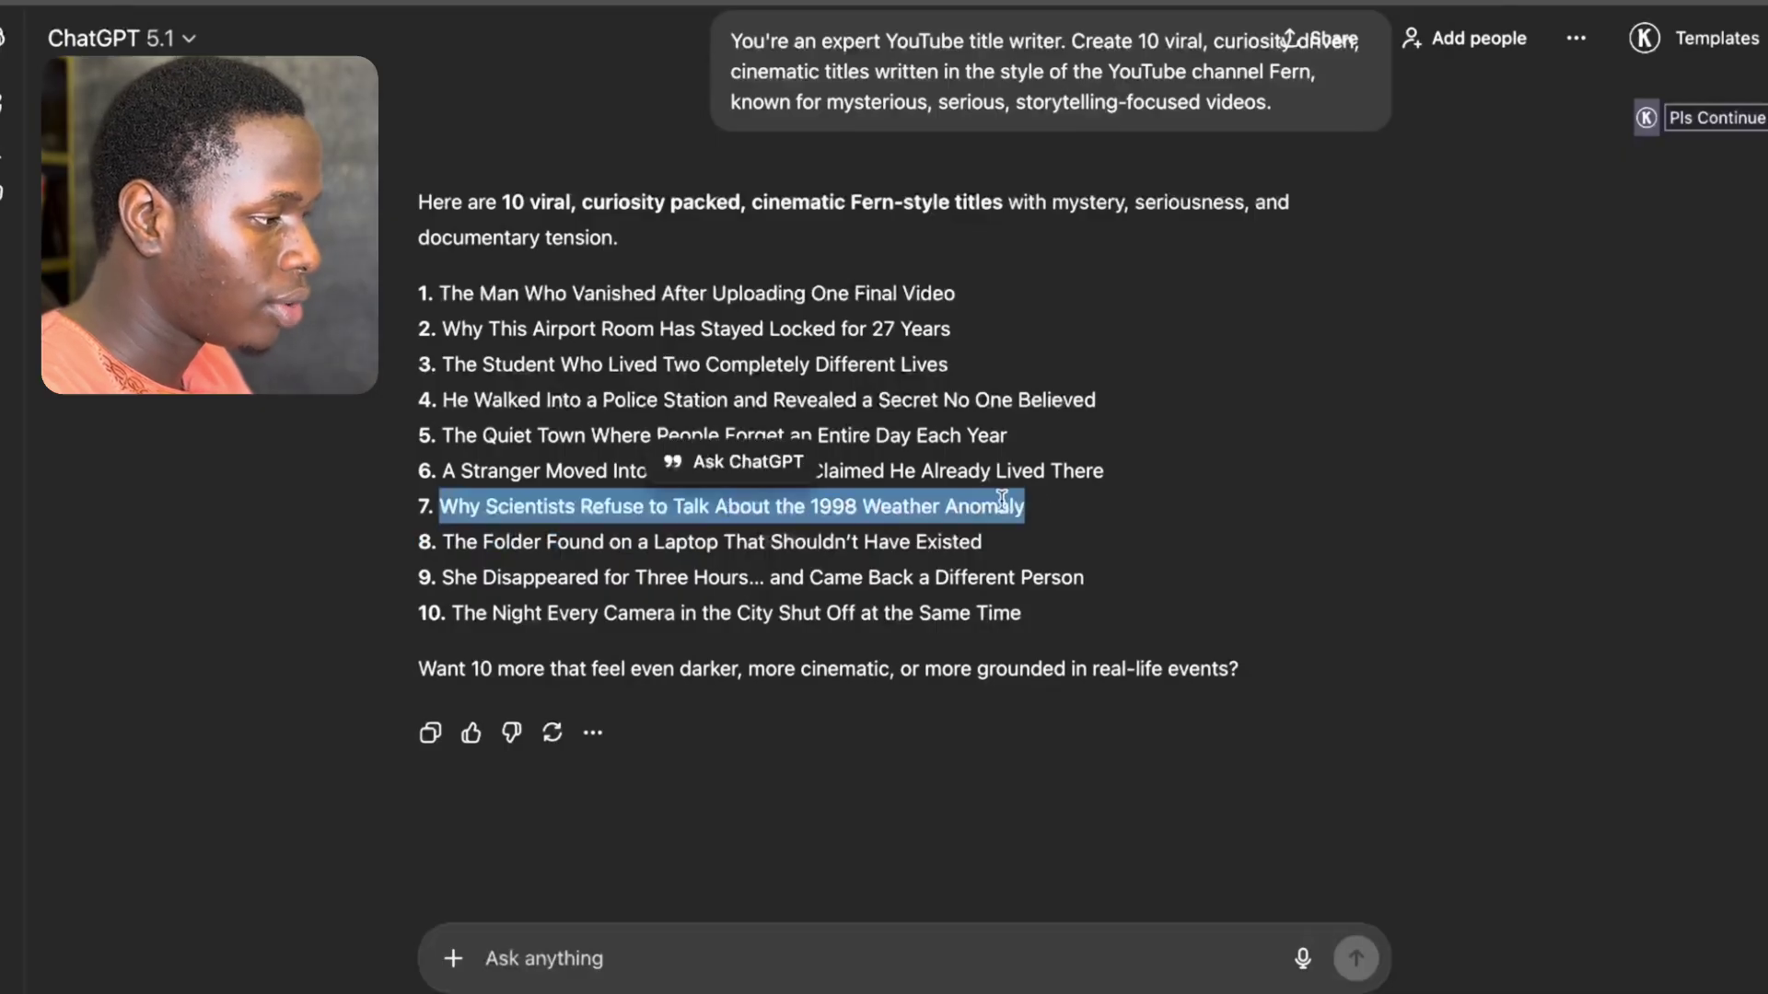
pyautogui.rightClick(947, 508)
pyautogui.click(971, 569)
pyautogui.click(970, 541)
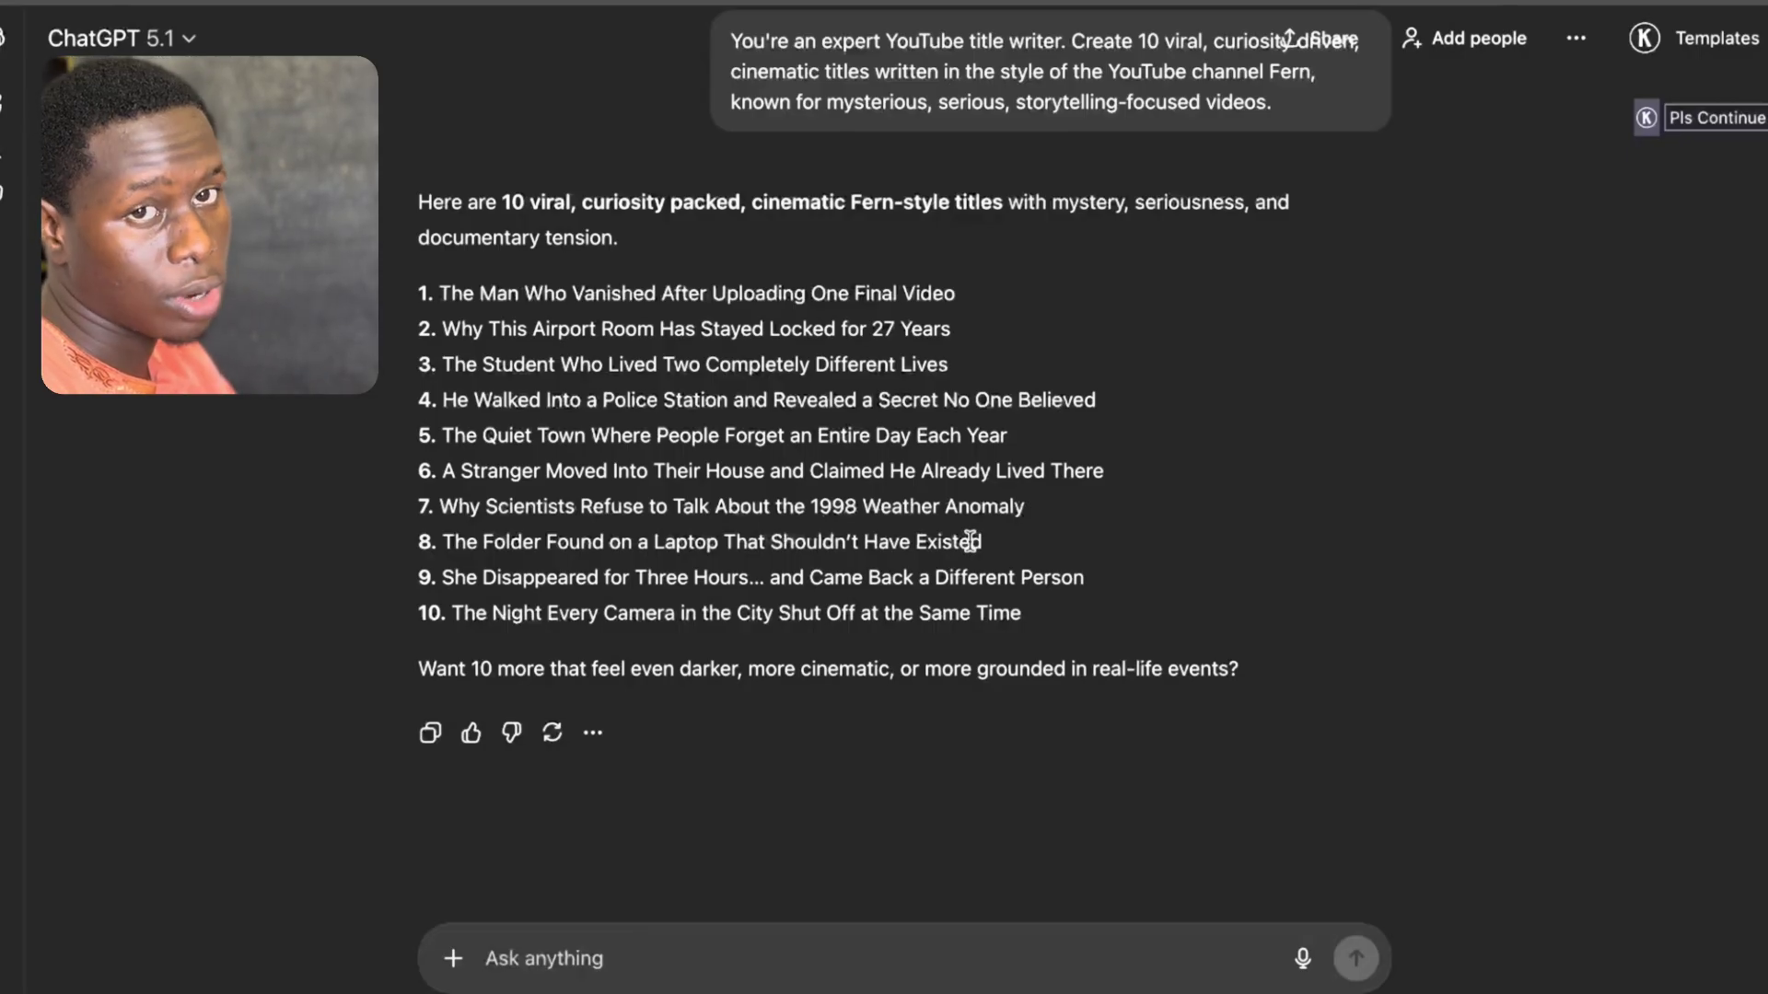
pyautogui.press('super+v')
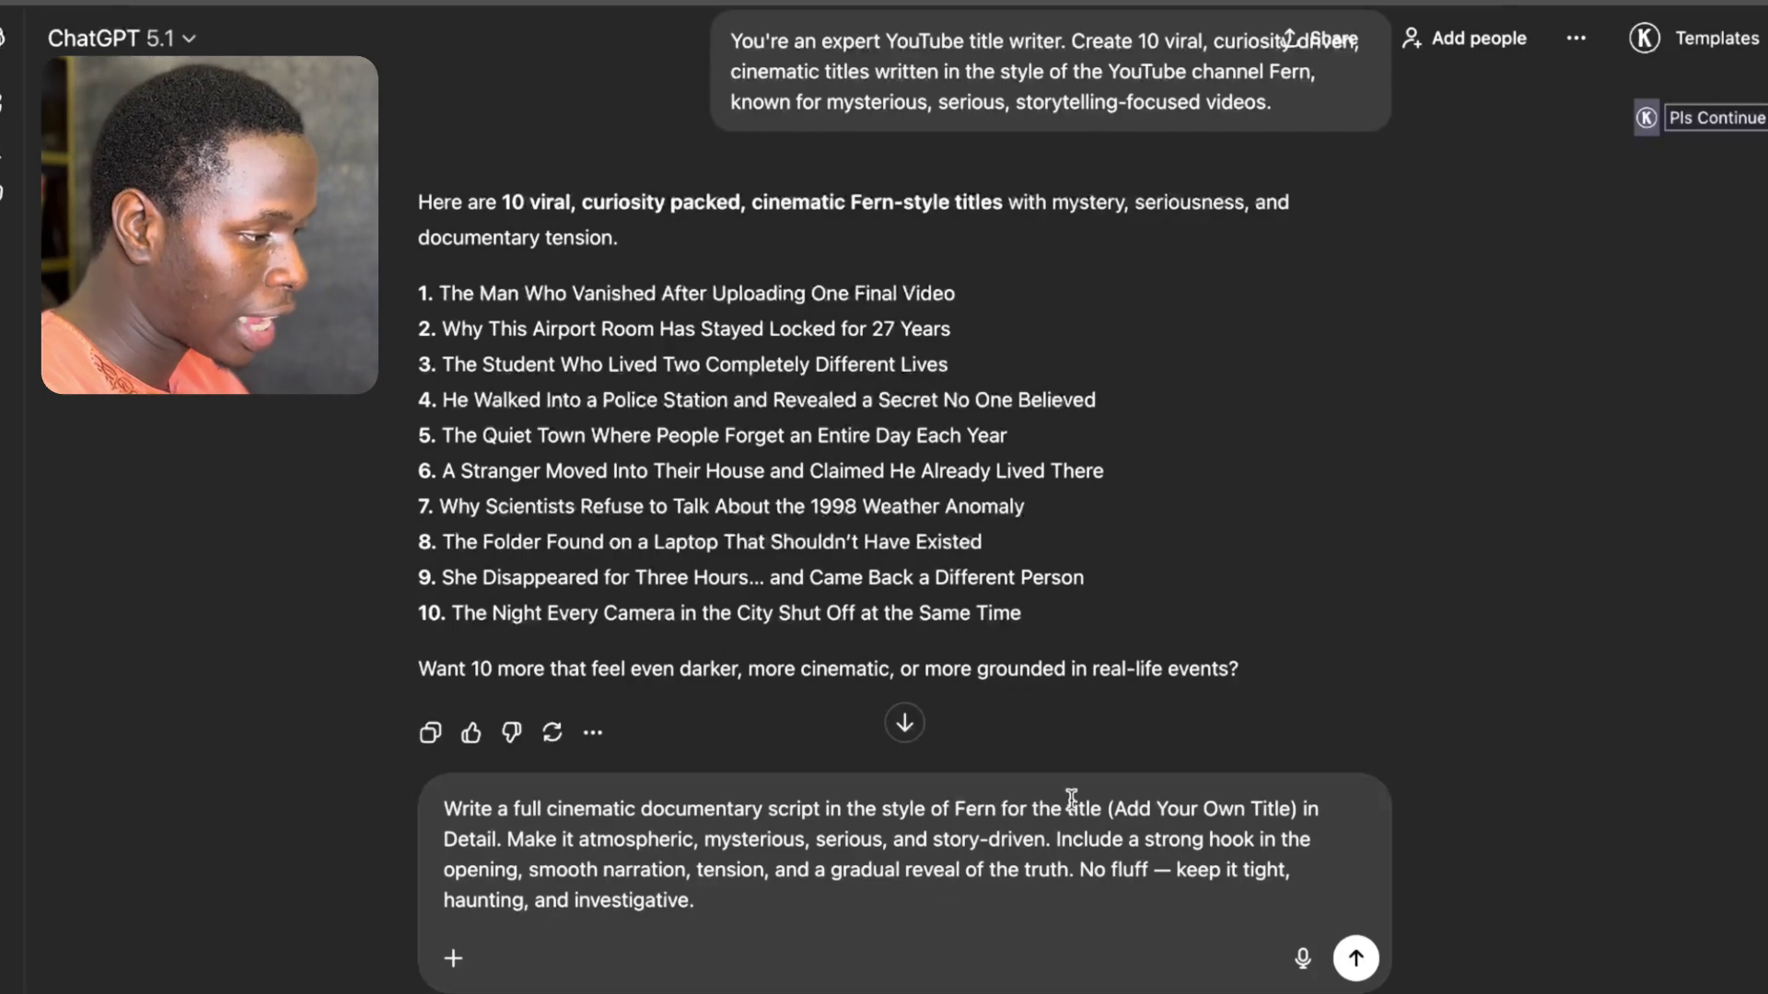
# Replace the (Add Your Own Title) placeholder with title 7 and send the script request.
pyautogui.moveTo(1049, 530); pyautogui.dragTo(445, 502)
pyautogui.rightClick(445, 501)
pyautogui.click(494, 545)
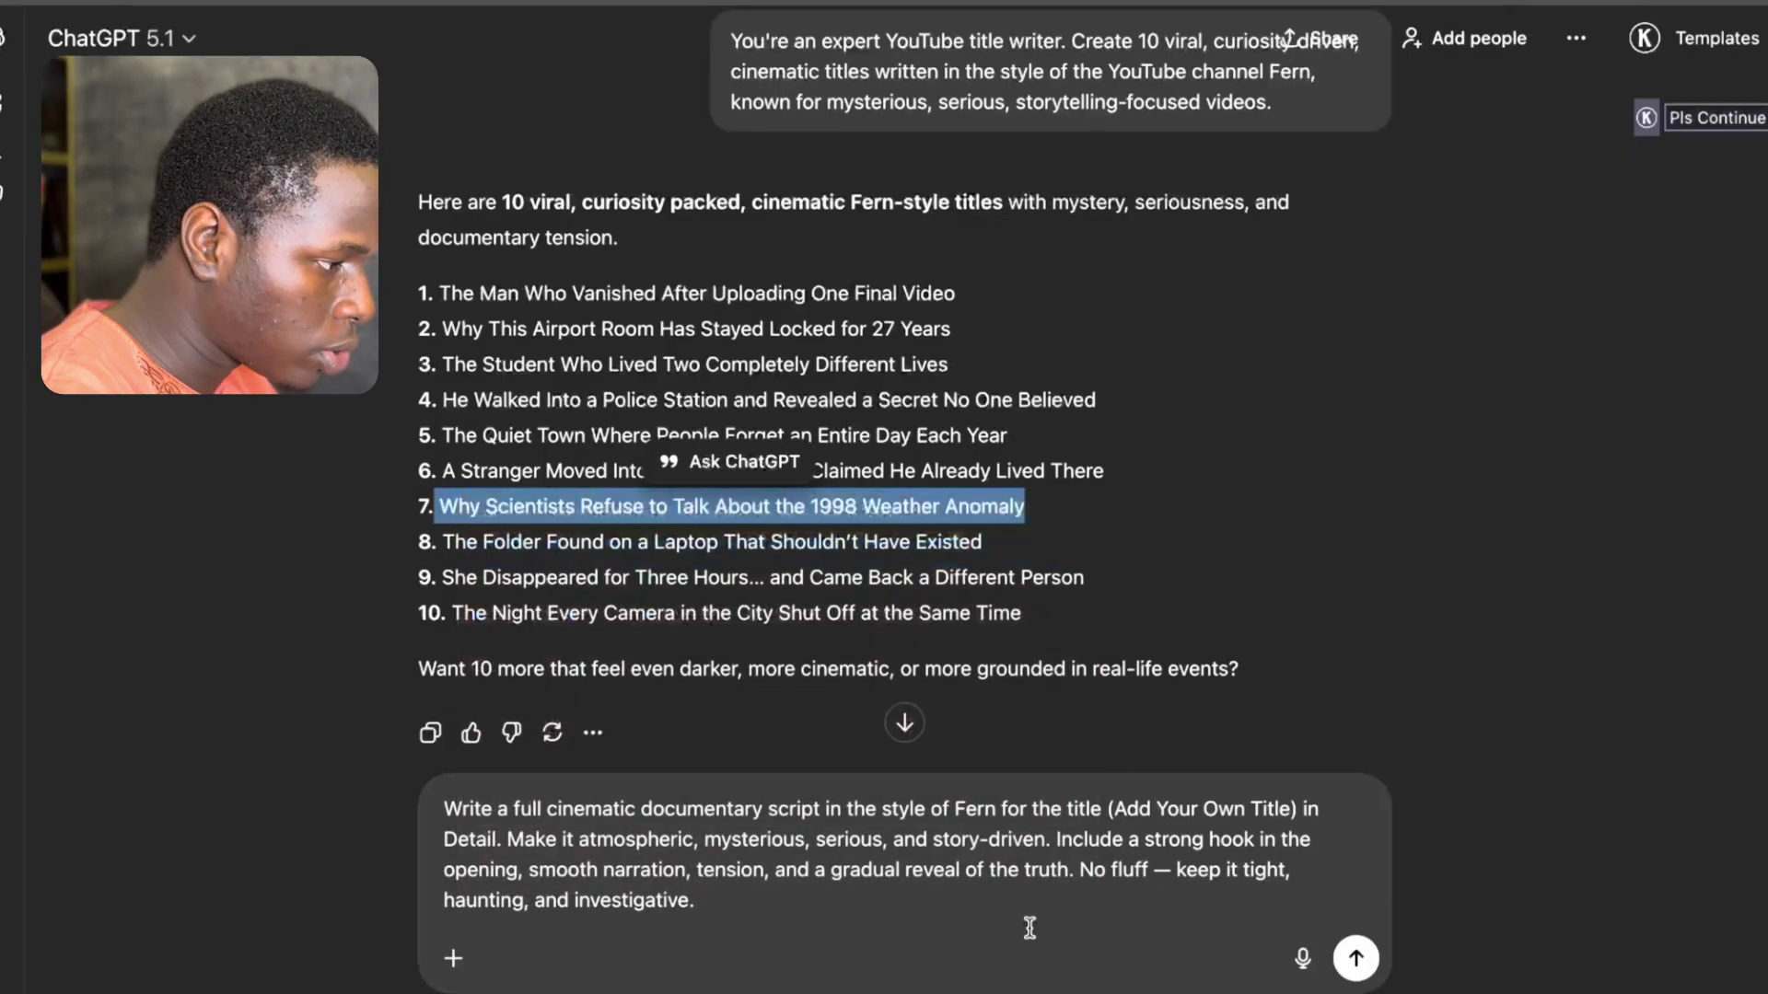
pyautogui.moveTo(1114, 808); pyautogui.dragTo(1273, 810)
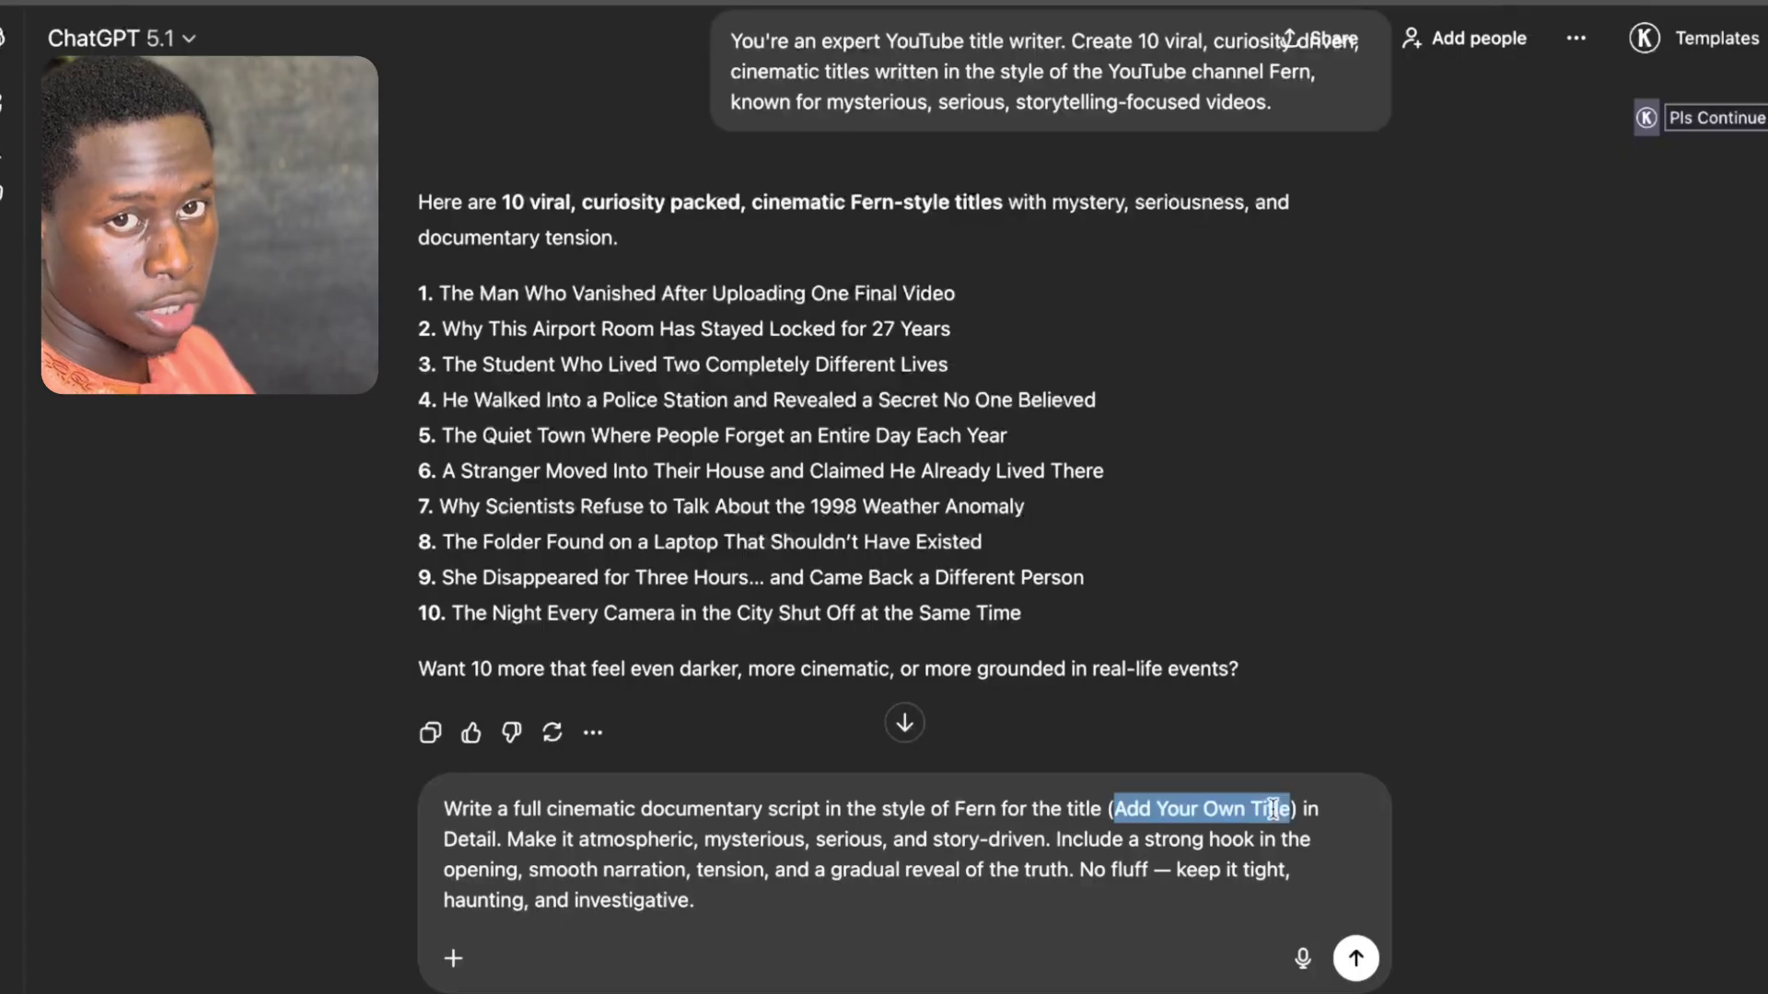
pyautogui.press('super+v')
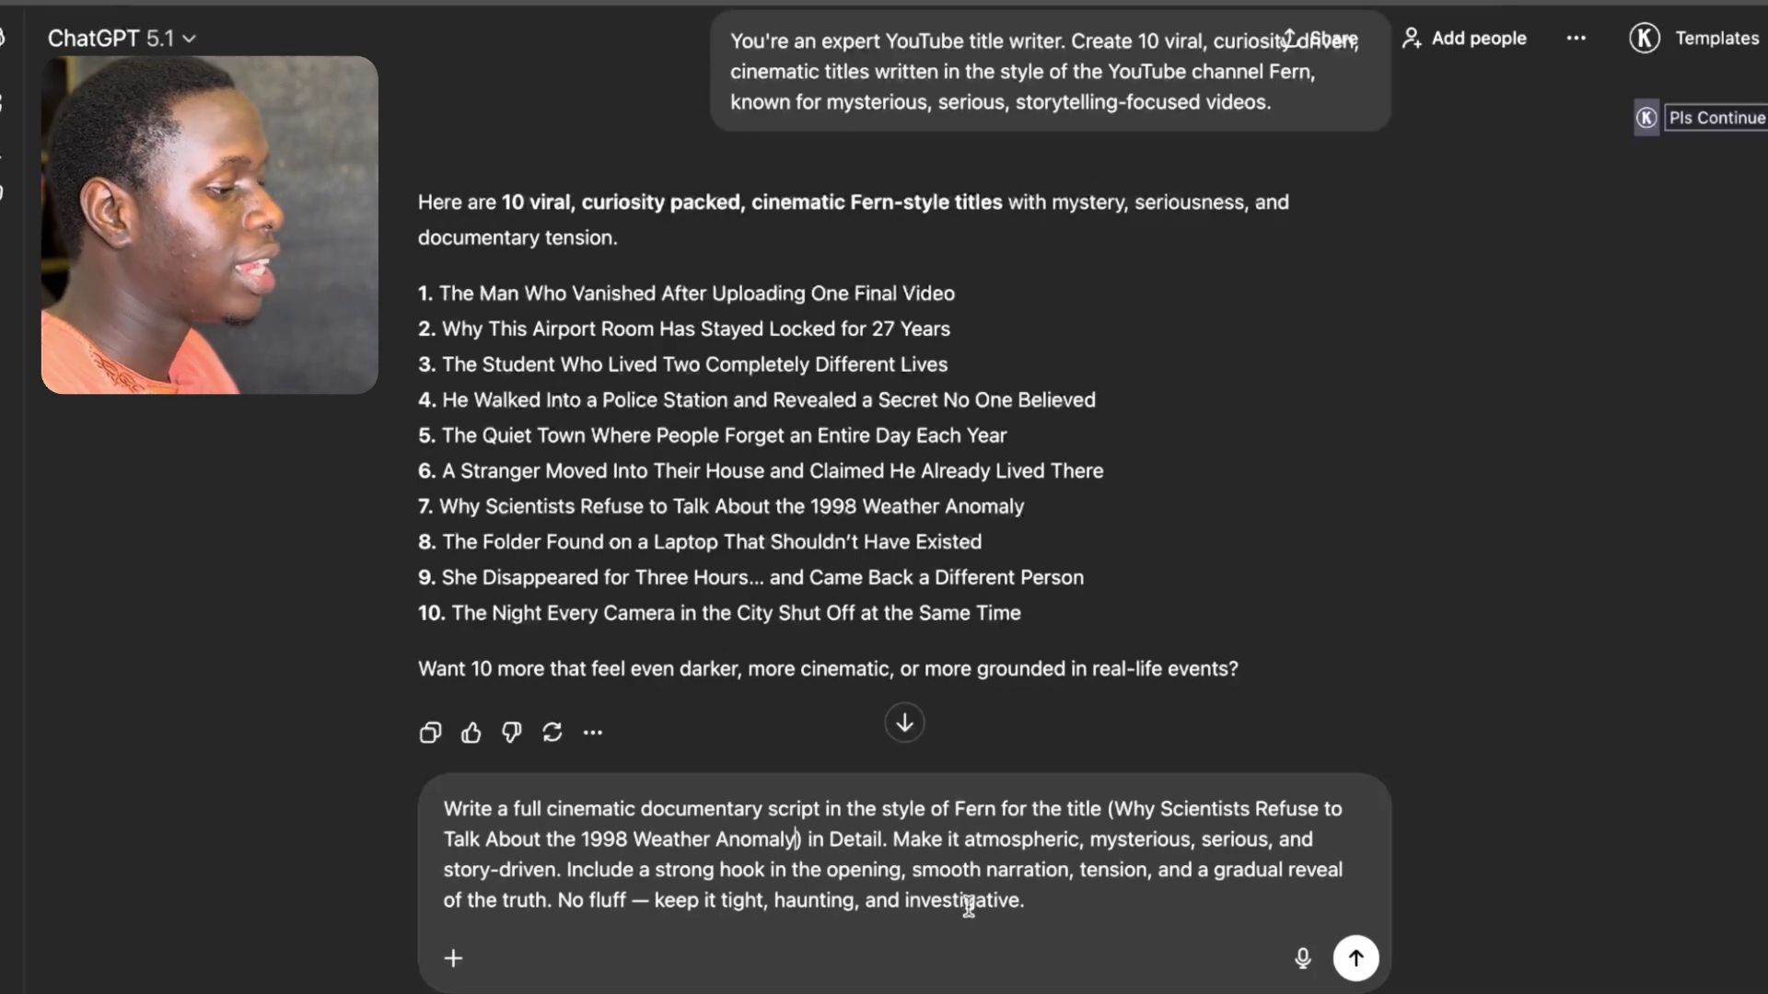
pyautogui.click(1355, 957)
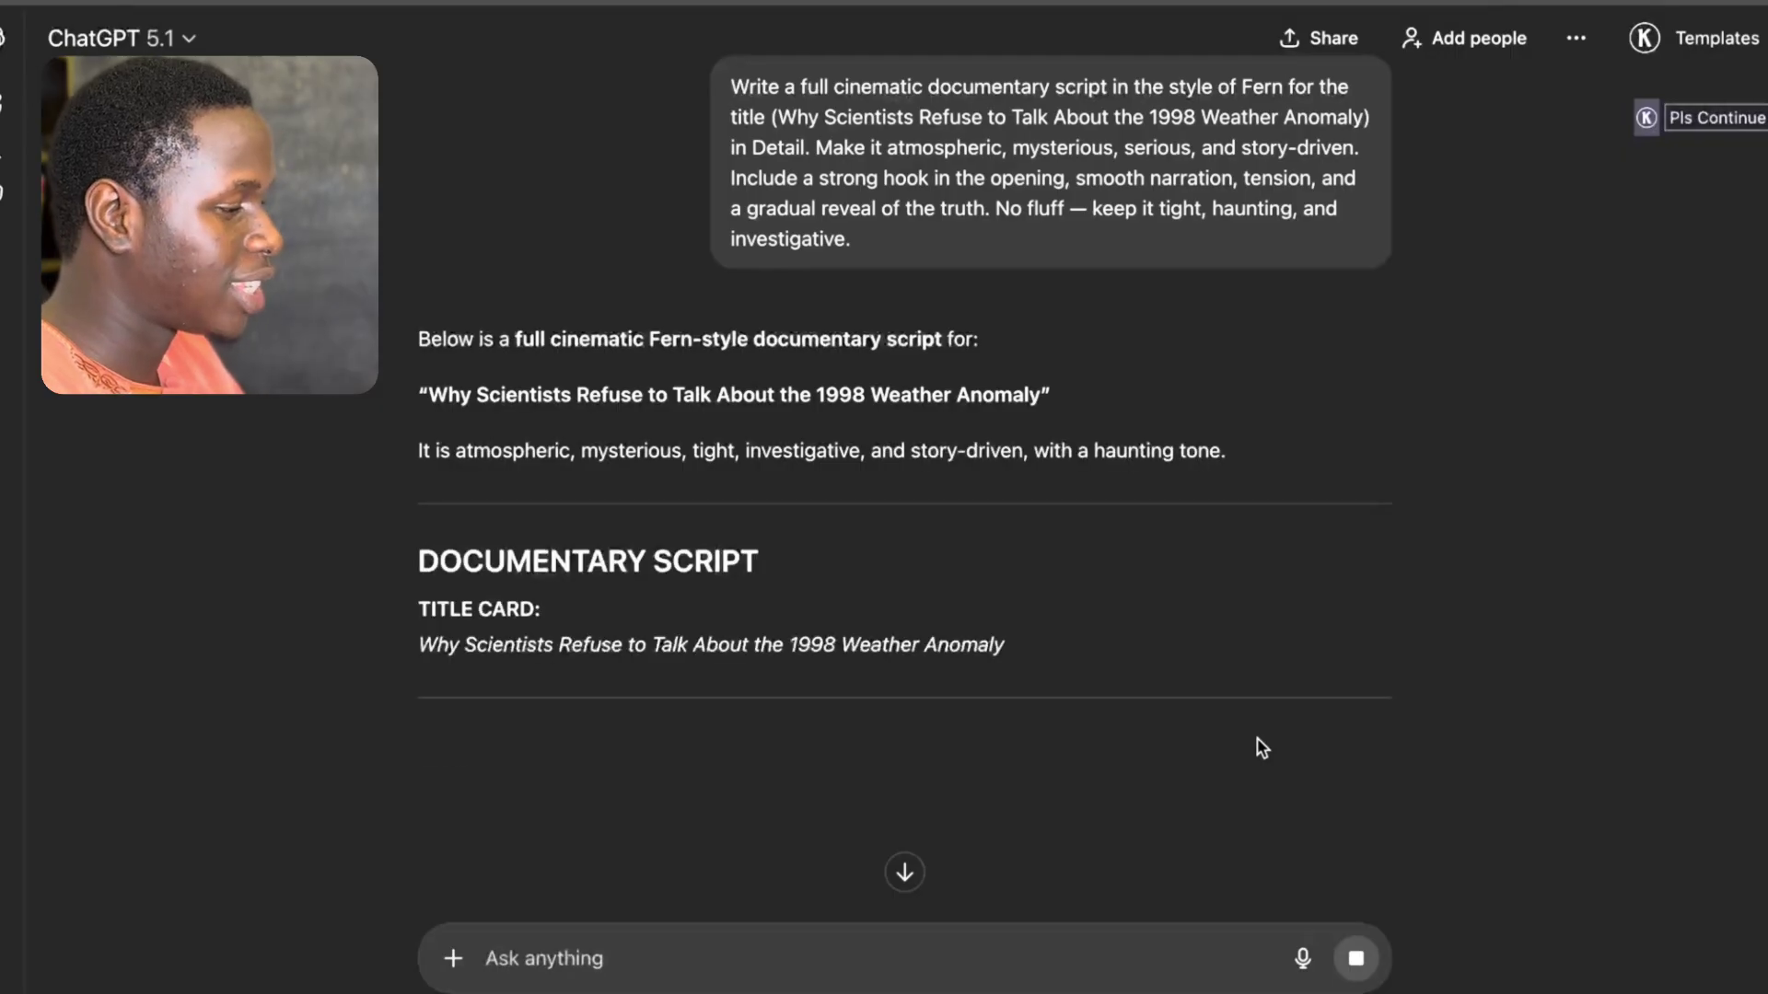
# Select the Opening Hook narration from 'In 1998' to 'Archival static fades in.'.
pyautogui.scroll(-5, 1261, 747)
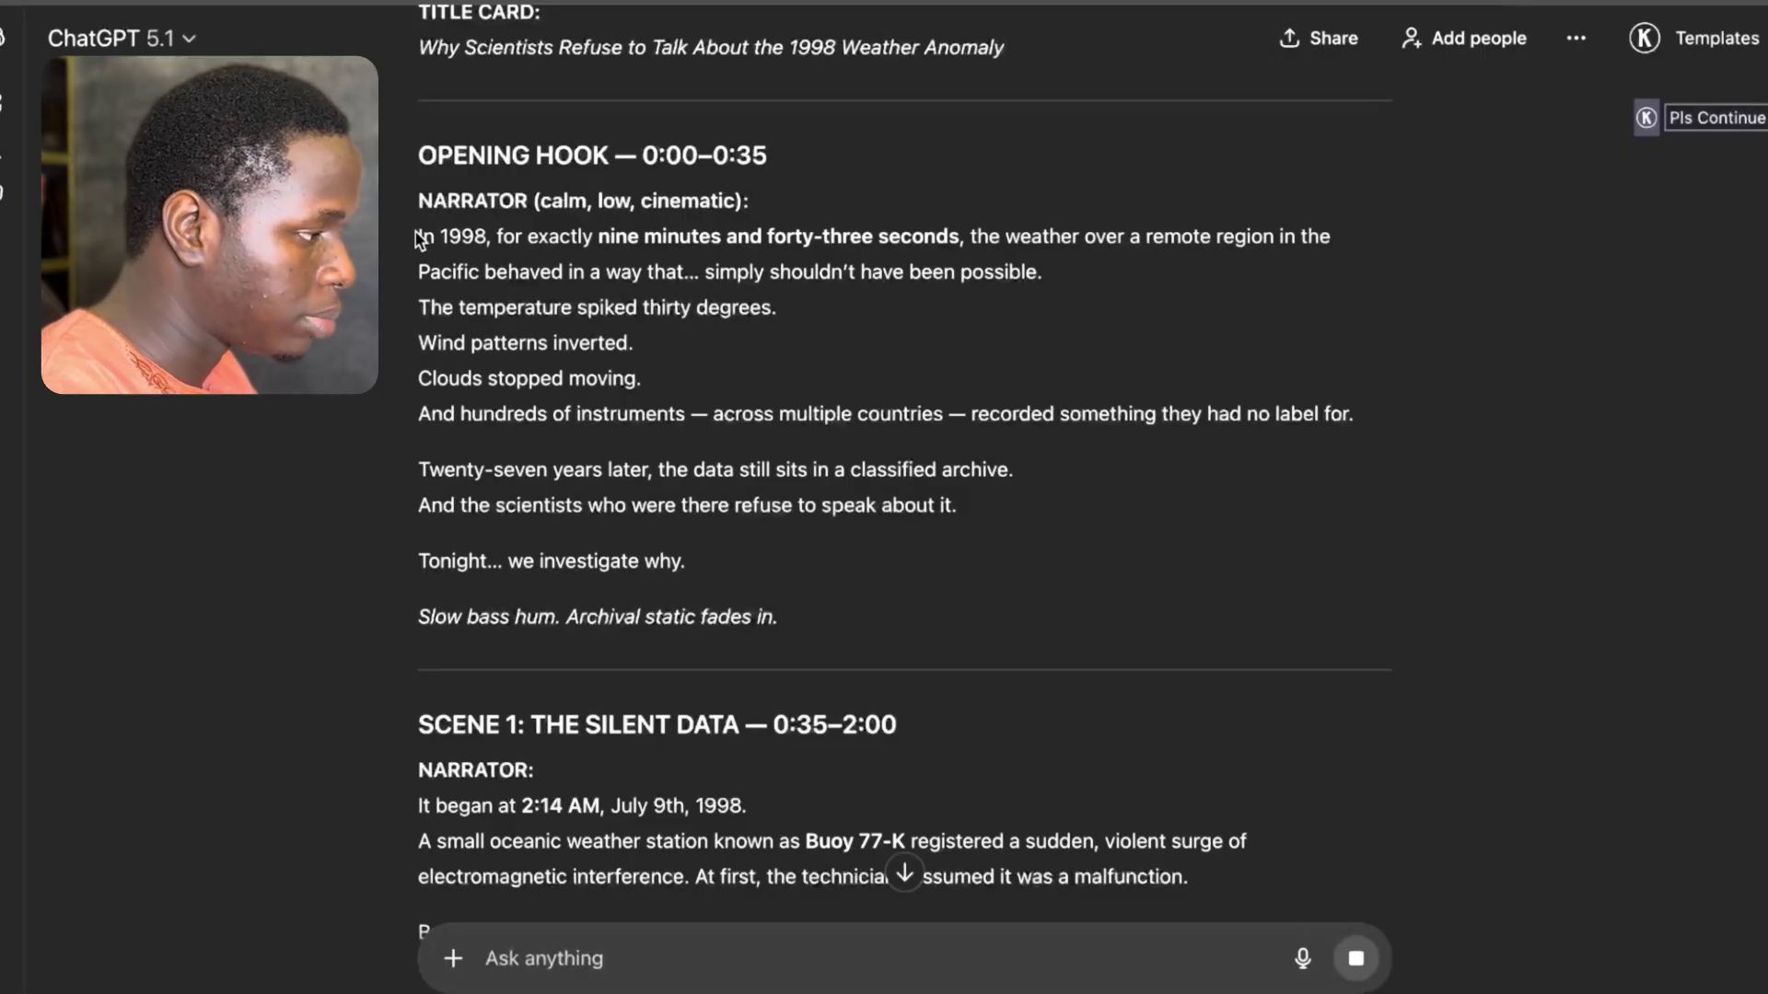
pyautogui.moveTo(419, 241); pyautogui.dragTo(848, 643)
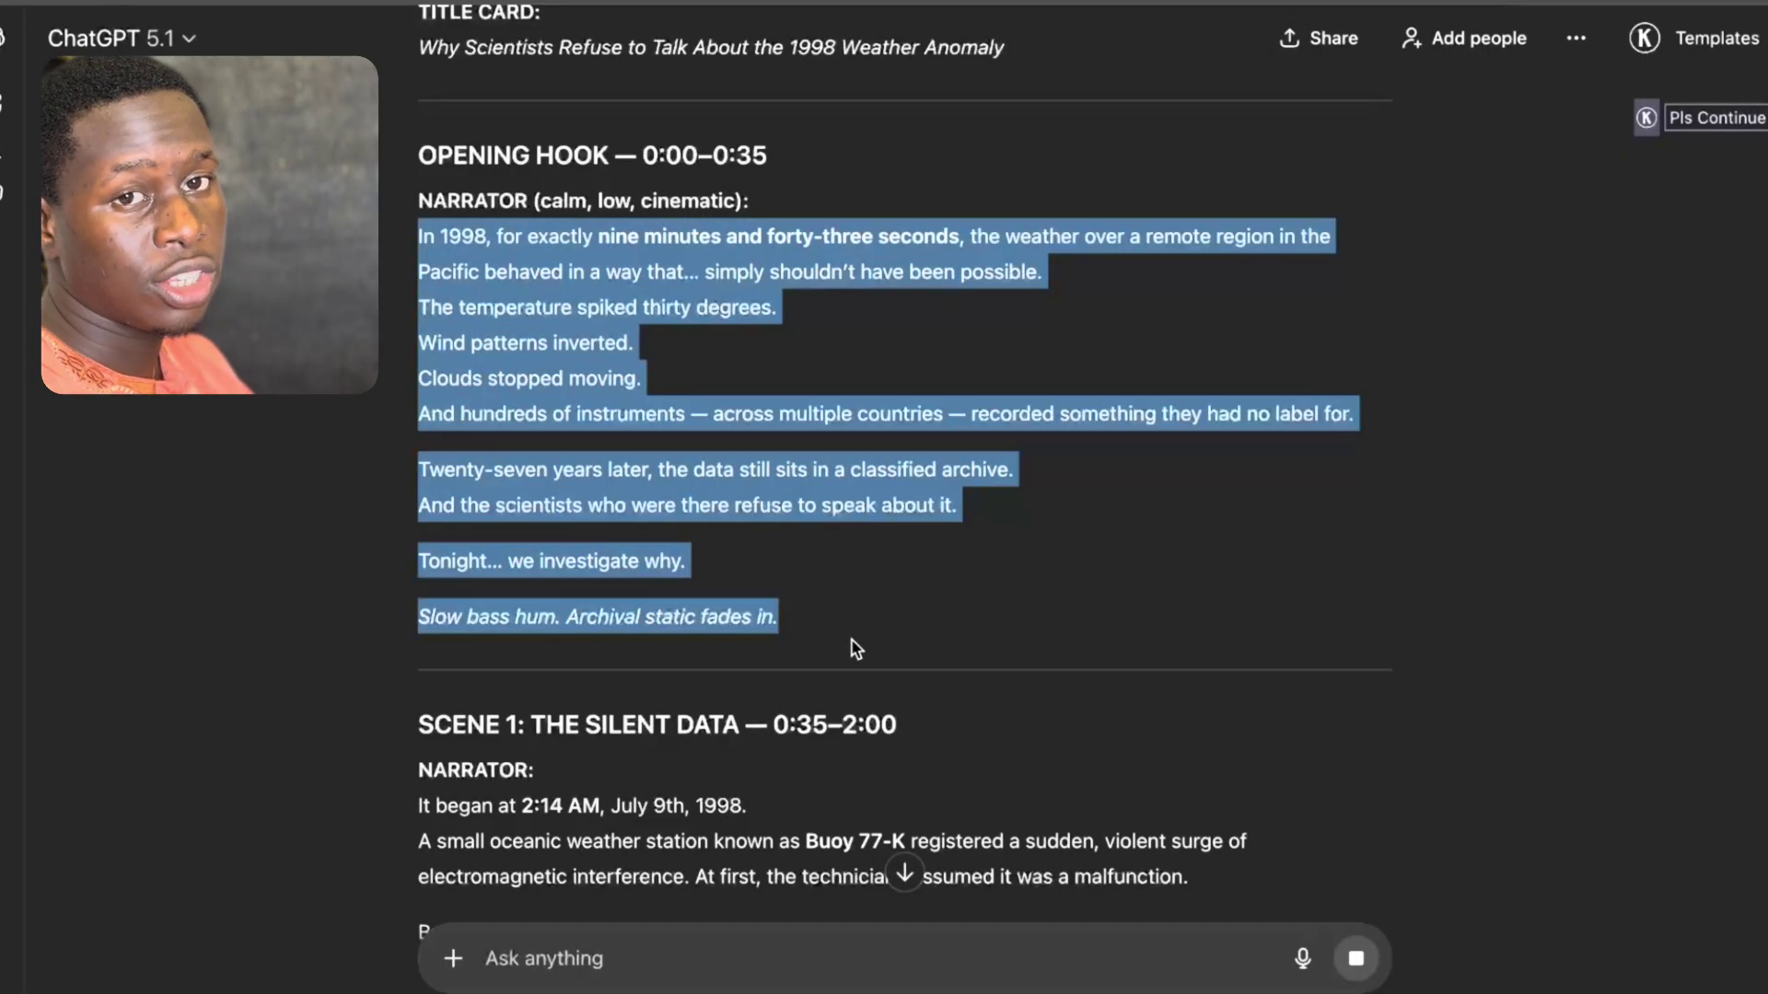
# Paste the Opening Hook narration into the TTSMP3 box, without the final stage-direction line.
pyautogui.rightClick(495, 291)
pyautogui.click(529, 349)
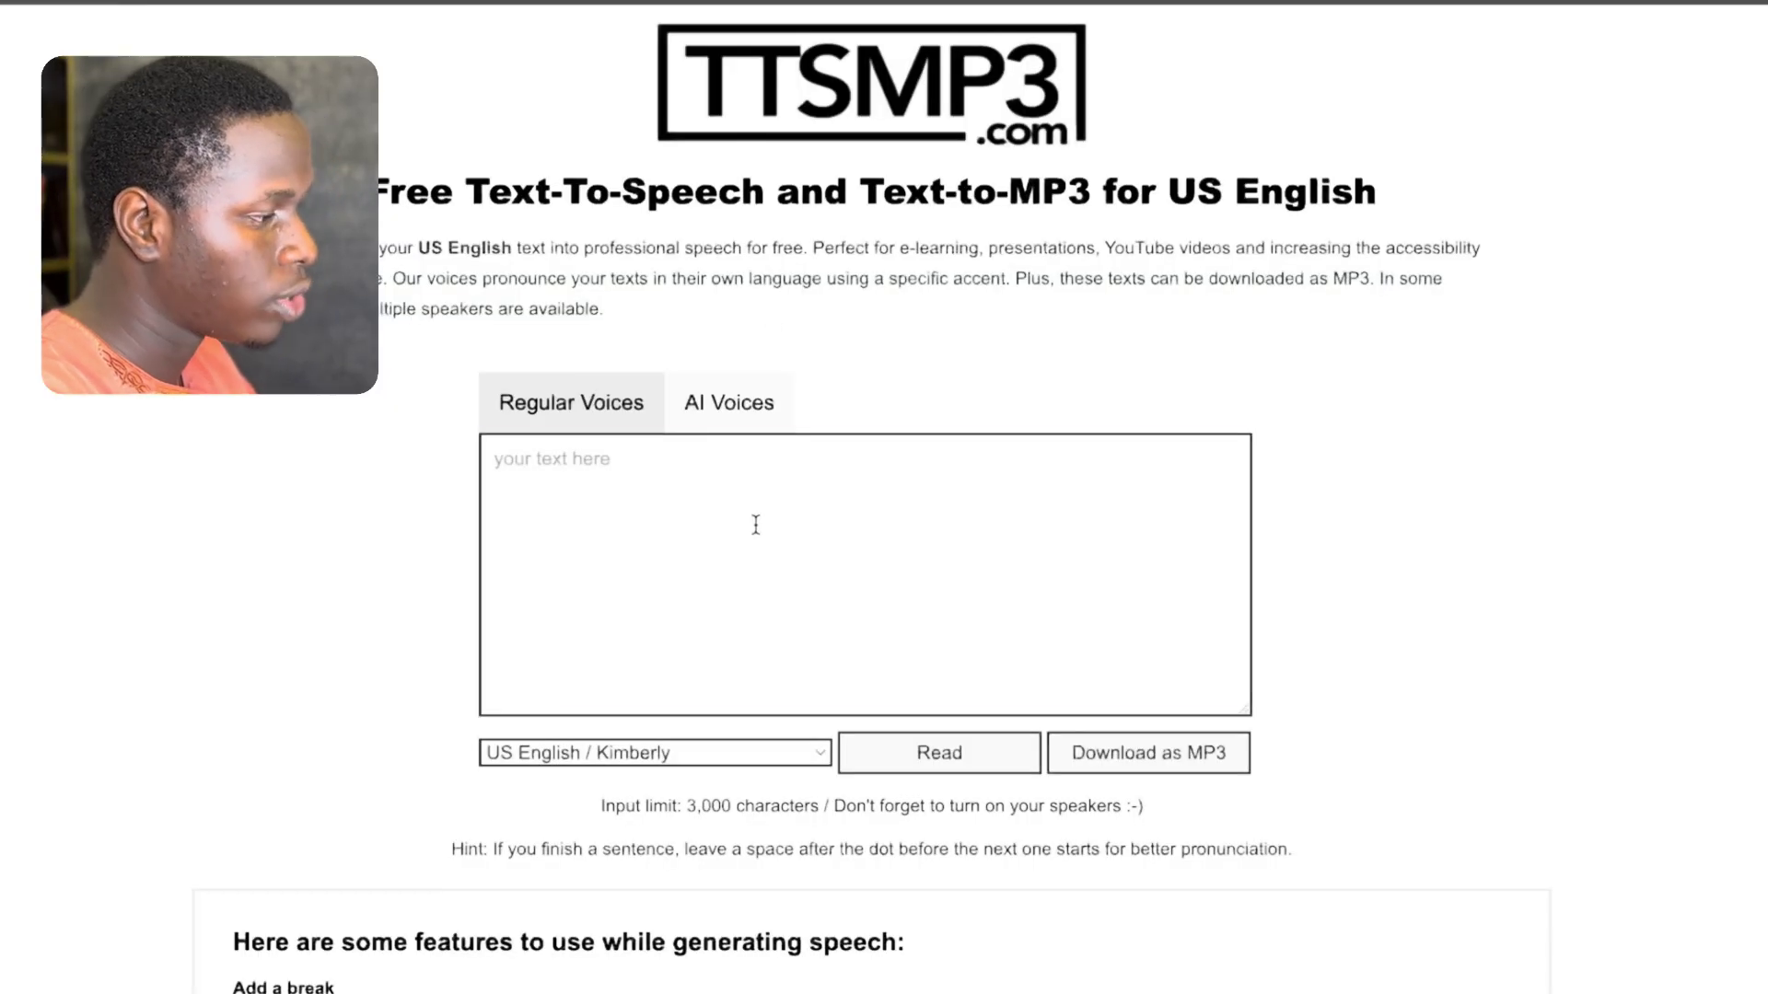
pyautogui.click(754, 522)
pyautogui.hotkey('ctrl', 'v')
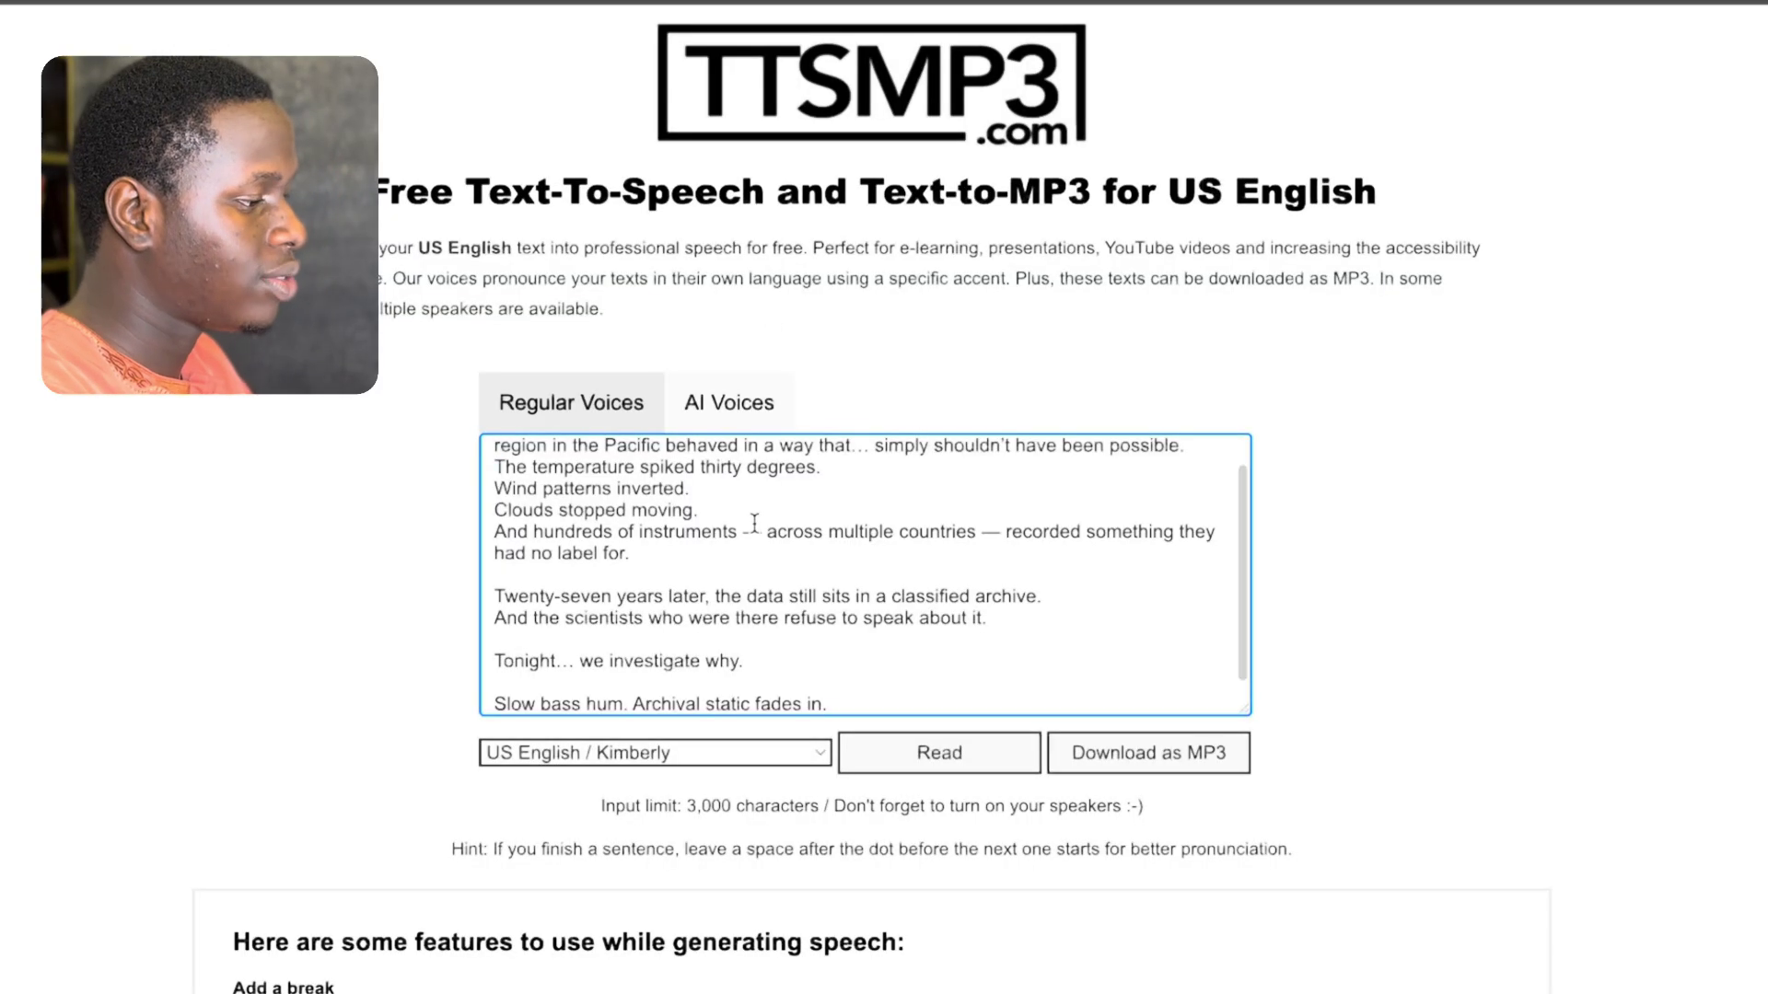
pyautogui.press('super+BackSpace')
# Set the TTSMP3 voice to British English / Brian.
pyautogui.click(554, 751)
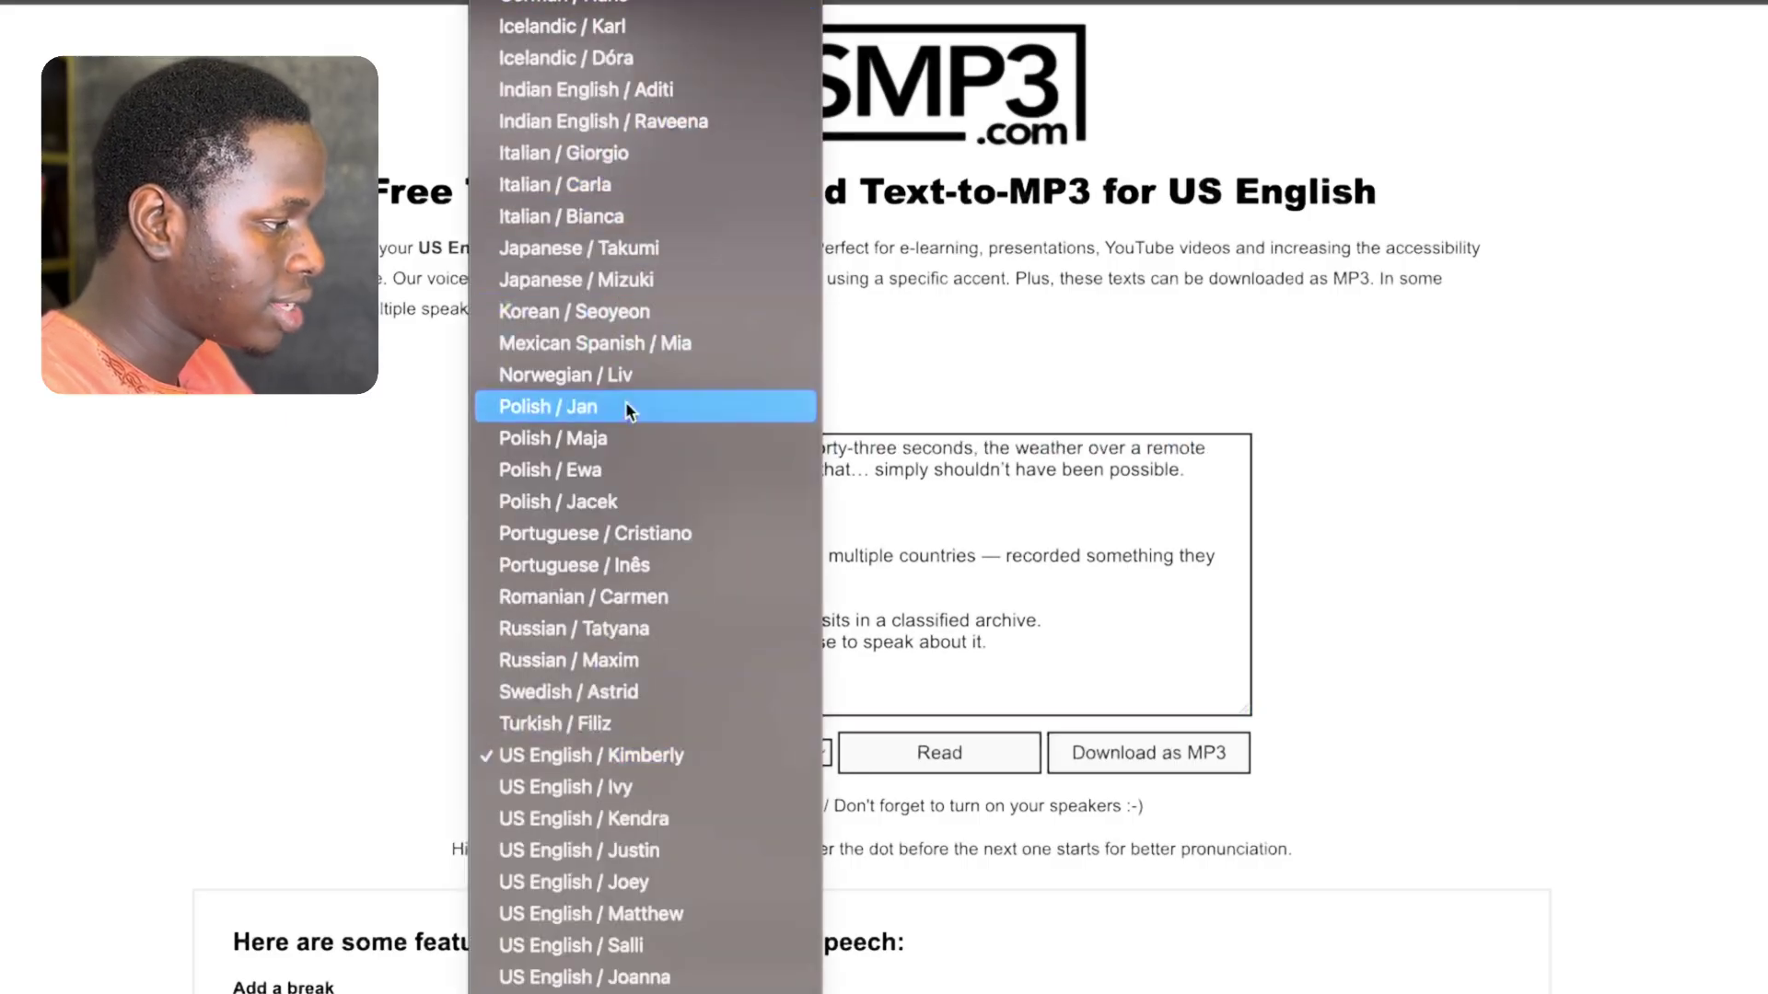
pyautogui.scroll(-3, 626, 401)
pyautogui.scroll(10, 632, 560)
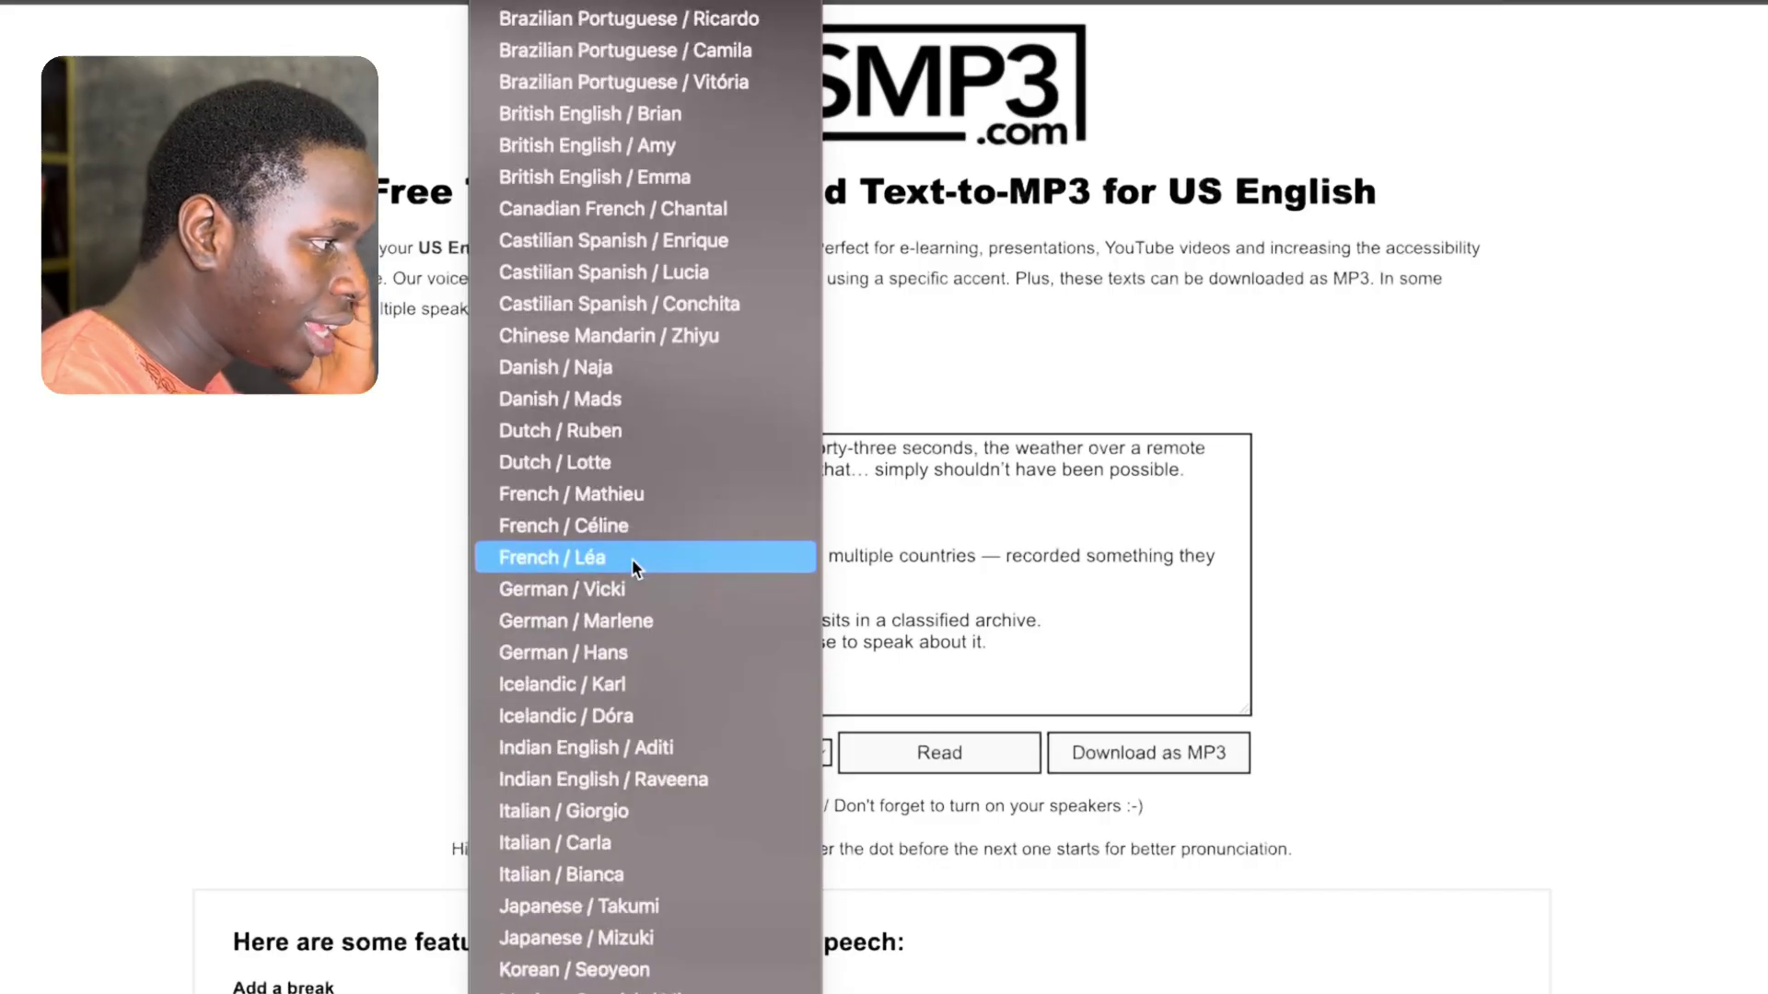
pyautogui.scroll(-8, 635, 779)
pyautogui.scroll(2, 636, 779)
pyautogui.scroll(7, 635, 779)
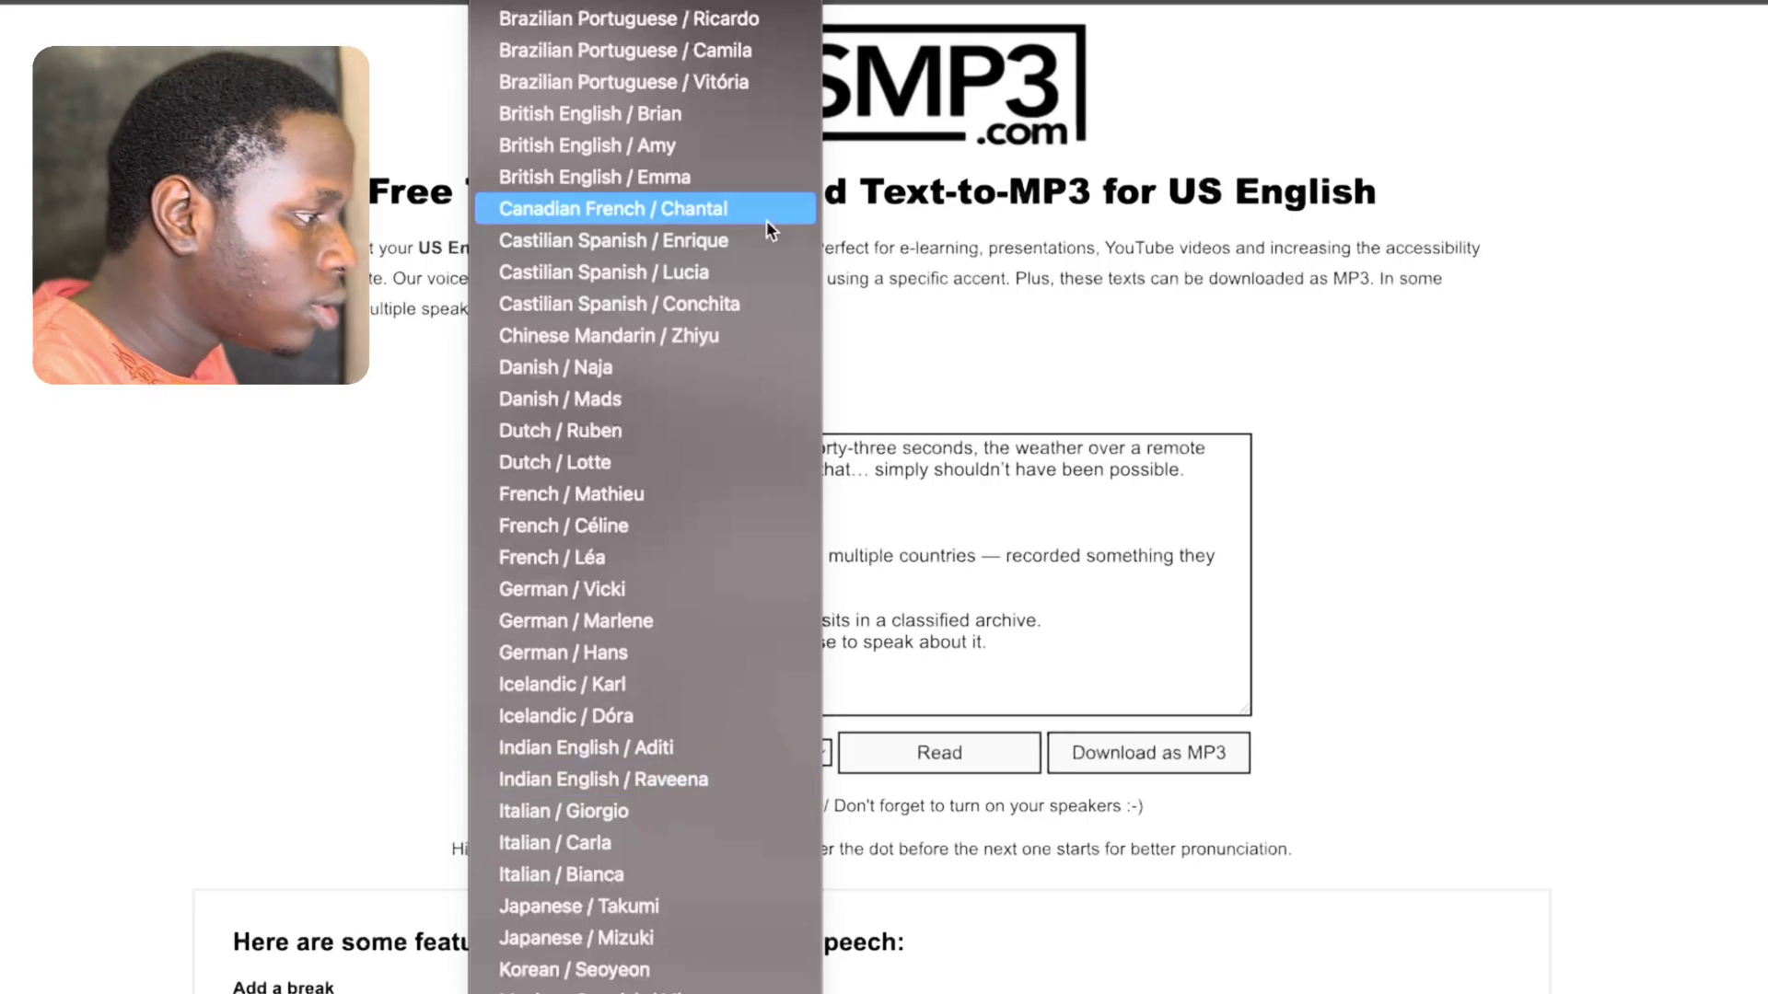
pyautogui.click(607, 113)
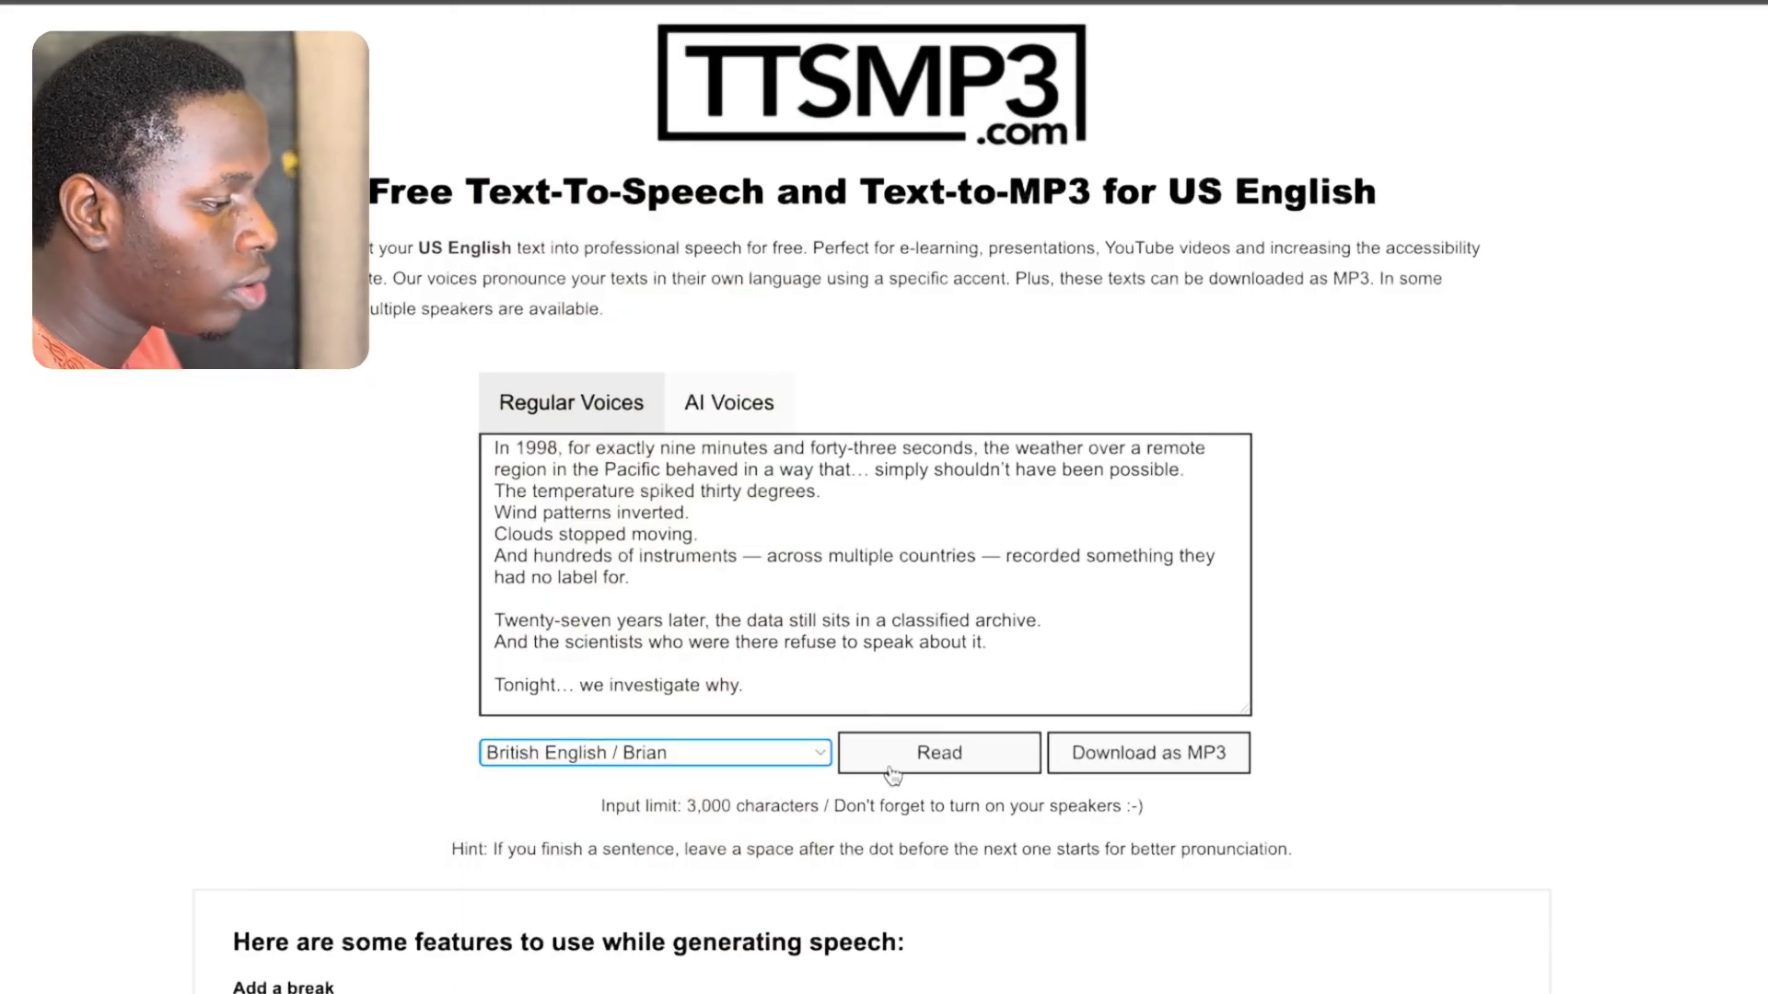
# Copy the Scene 1 narration from 'It began' onward and append it after the opening.
pyautogui.moveTo(586, 809); pyautogui.dragTo(819, 807)
pyautogui.scroll(-2, 802, 653)
pyautogui.scroll(2, 802, 653)
pyautogui.scroll(-2, 803, 653)
pyautogui.click(802, 653)
pyautogui.hotkey('ctrl', 'End')
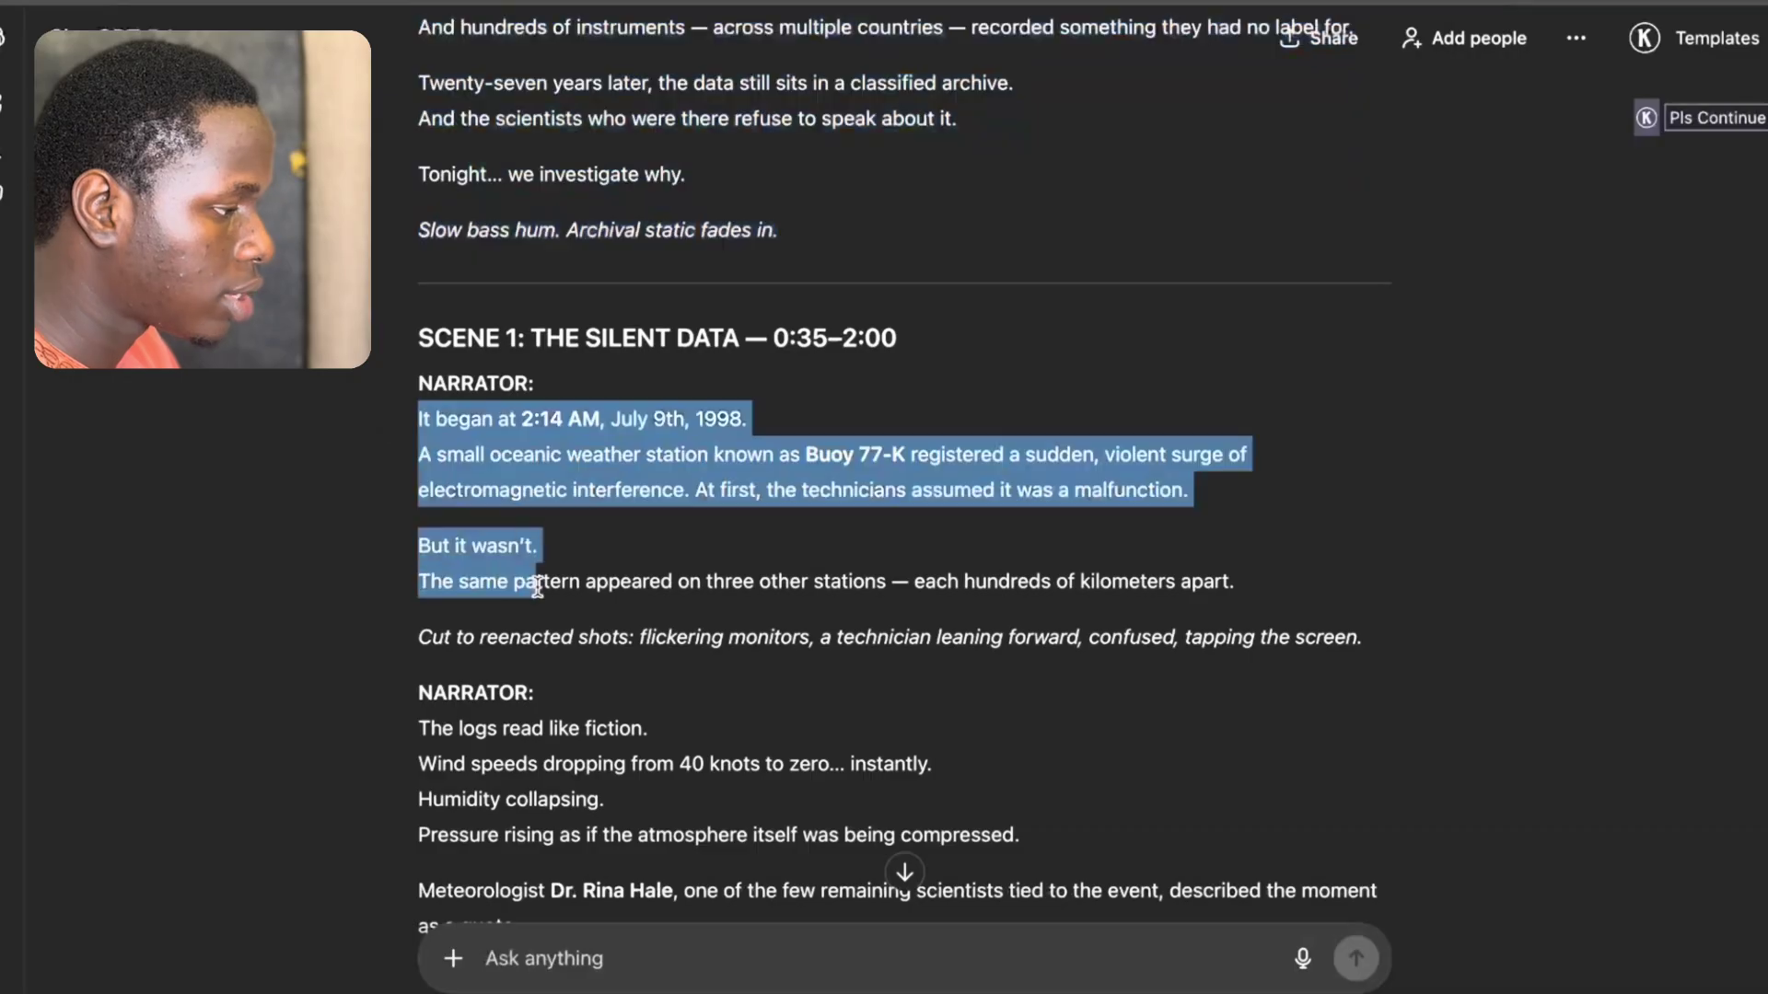
pyautogui.scroll(-4, 644, 577)
pyautogui.moveTo(643, 576); pyautogui.dragTo(1116, 668)
pyautogui.rightClick(515, 374)
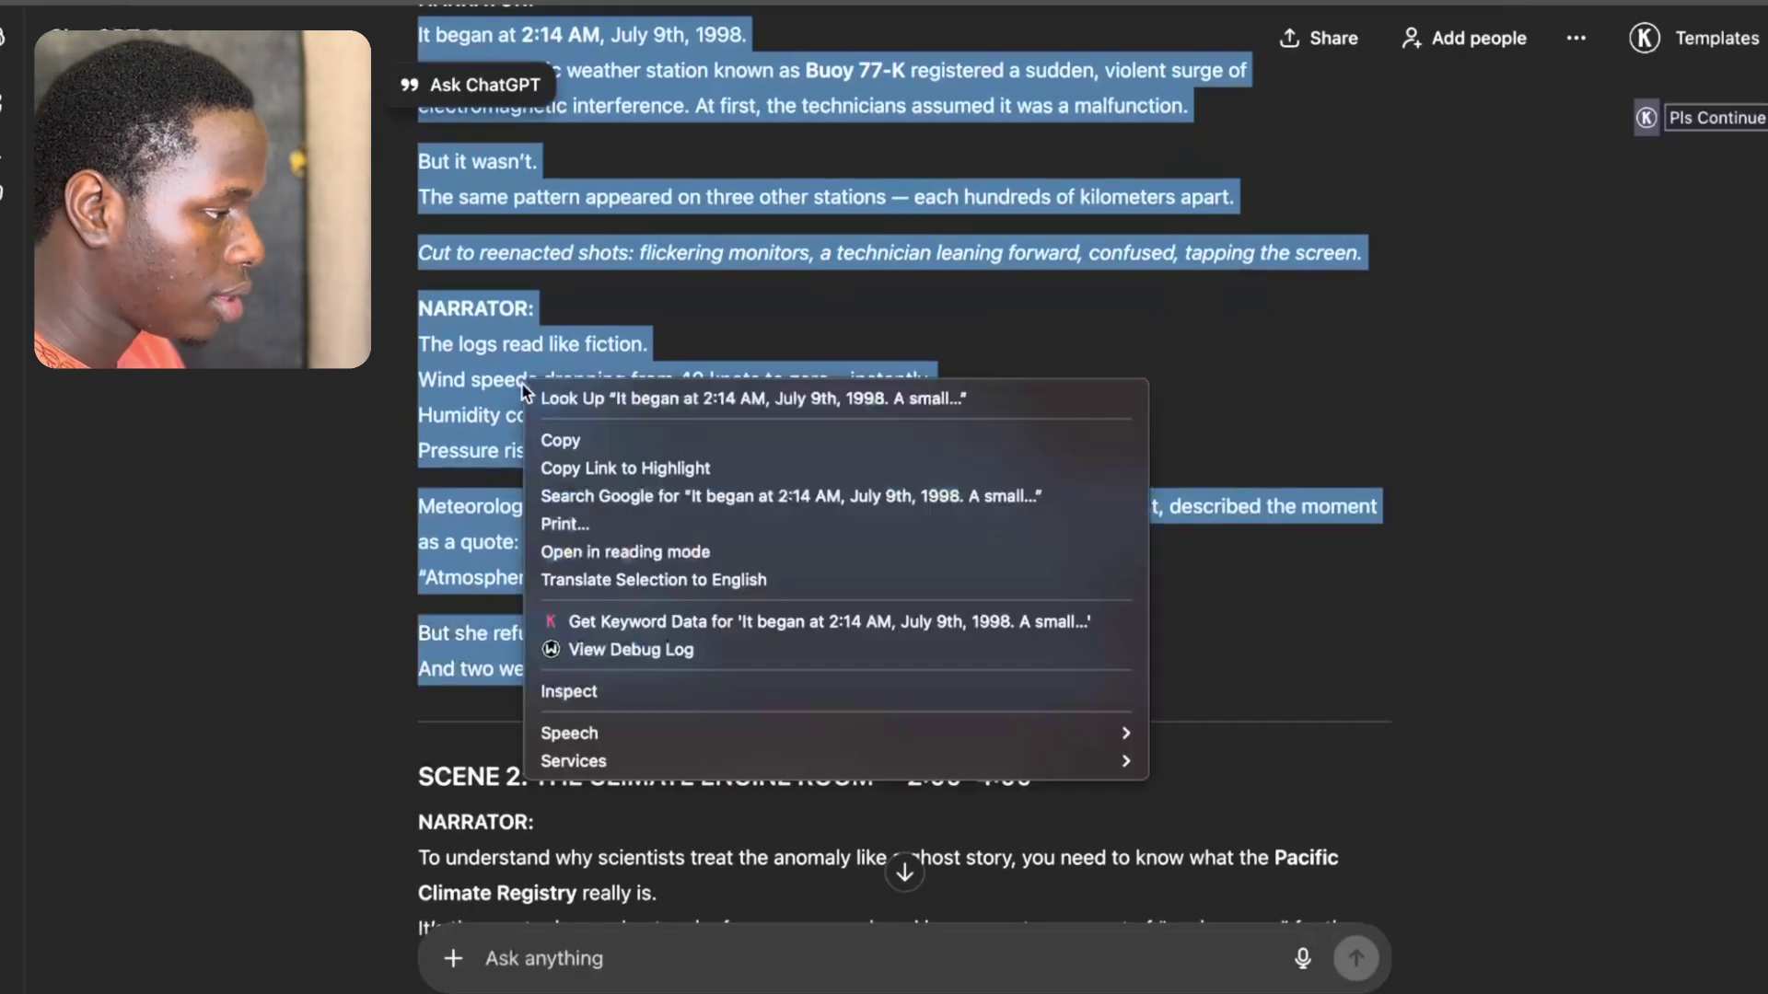
pyautogui.click(544, 427)
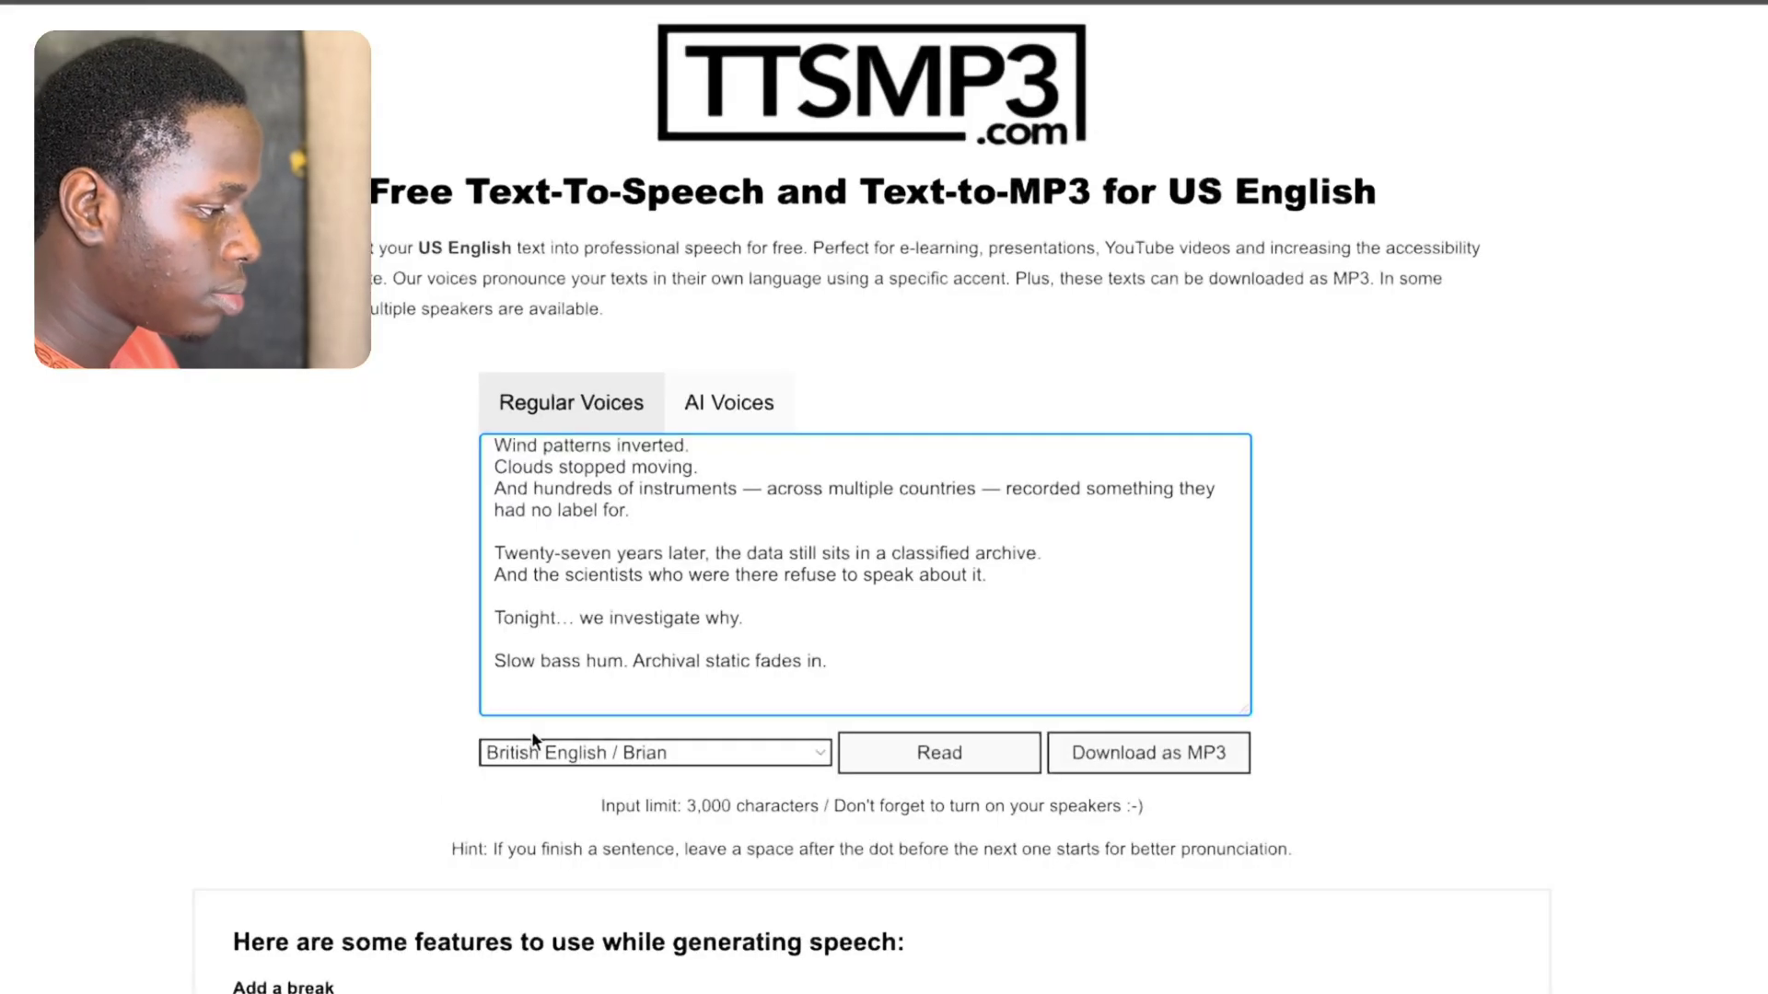
pyautogui.hotkey('ctrl', 'v')
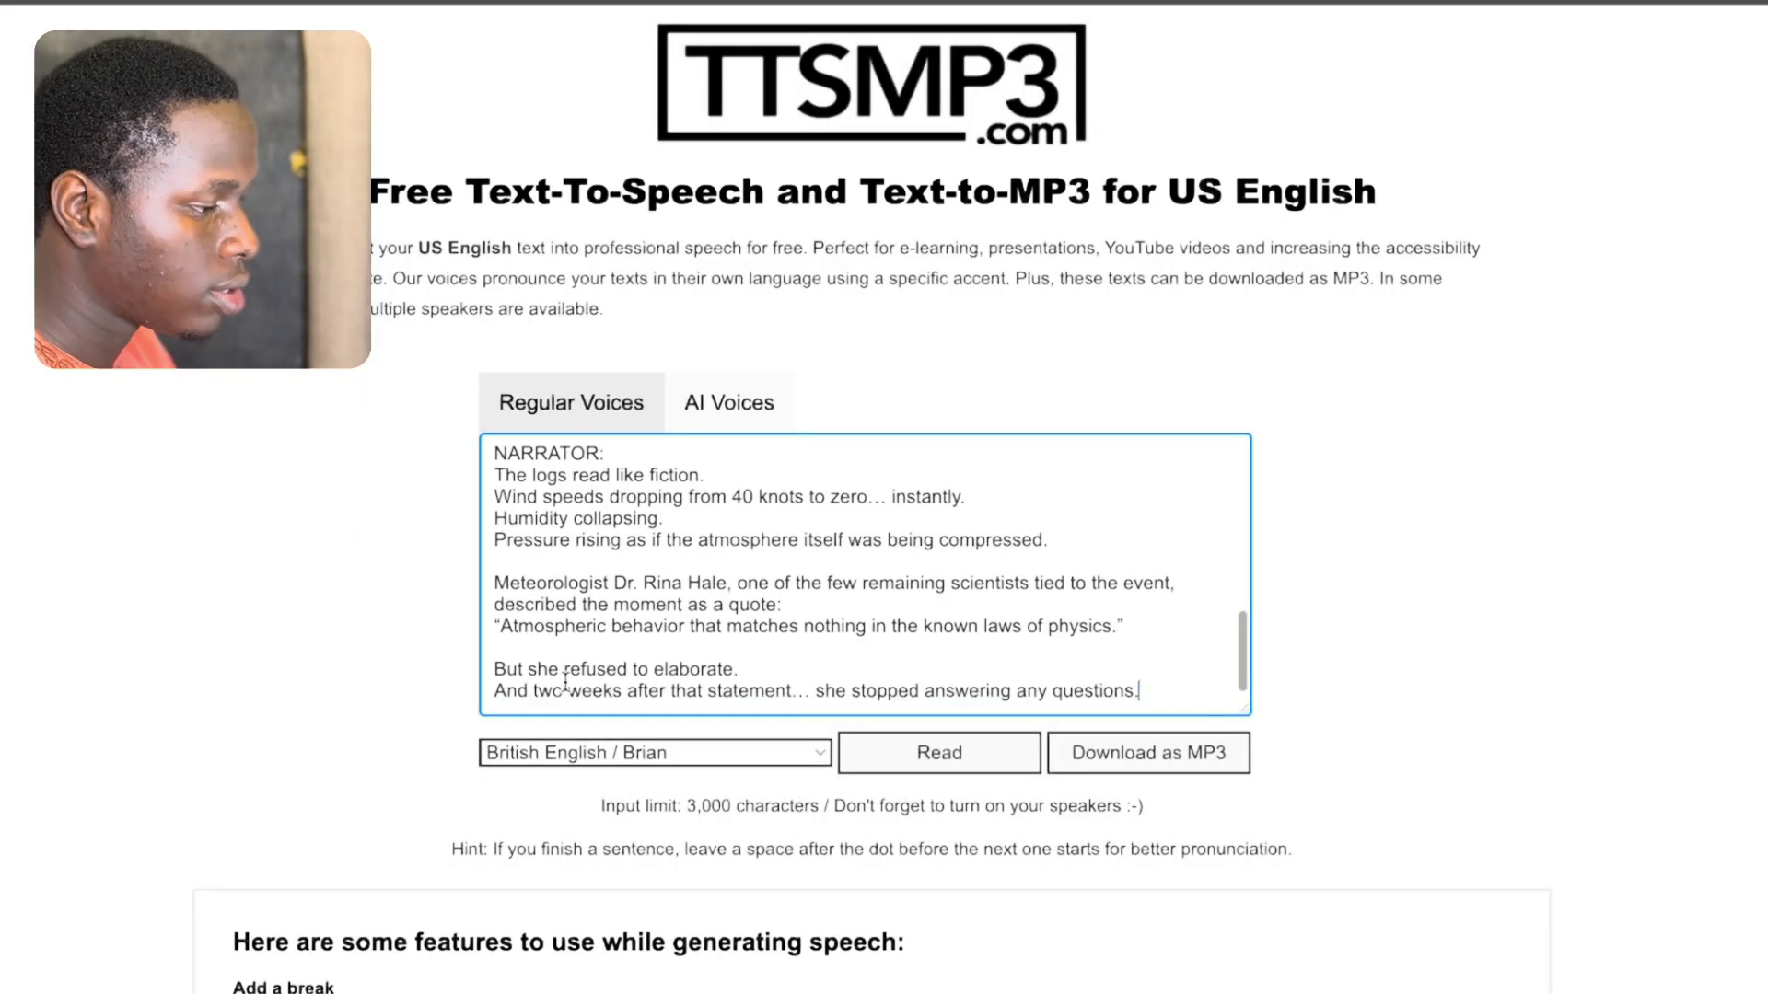
pyautogui.scroll(3, 565, 681)
pyautogui.scroll(5, 565, 682)
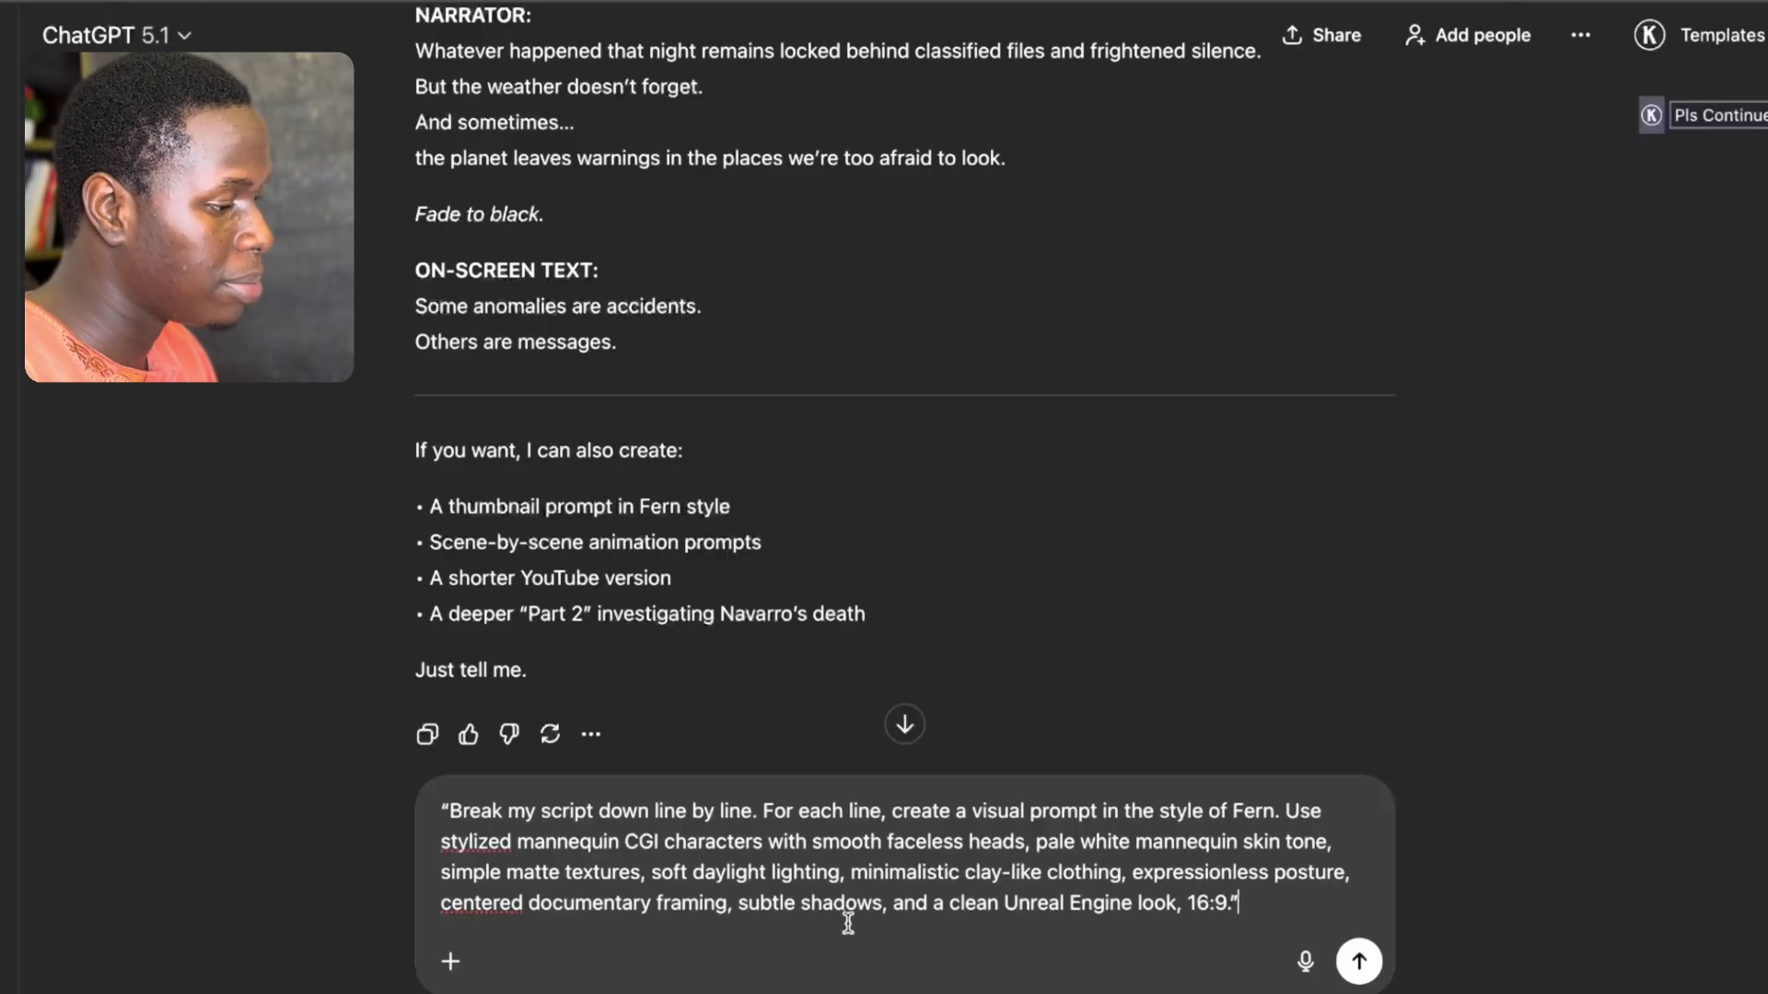
# Send the drafted line-by-line Fern mannequin CGI visual prompt request.
pyautogui.click(1359, 962)
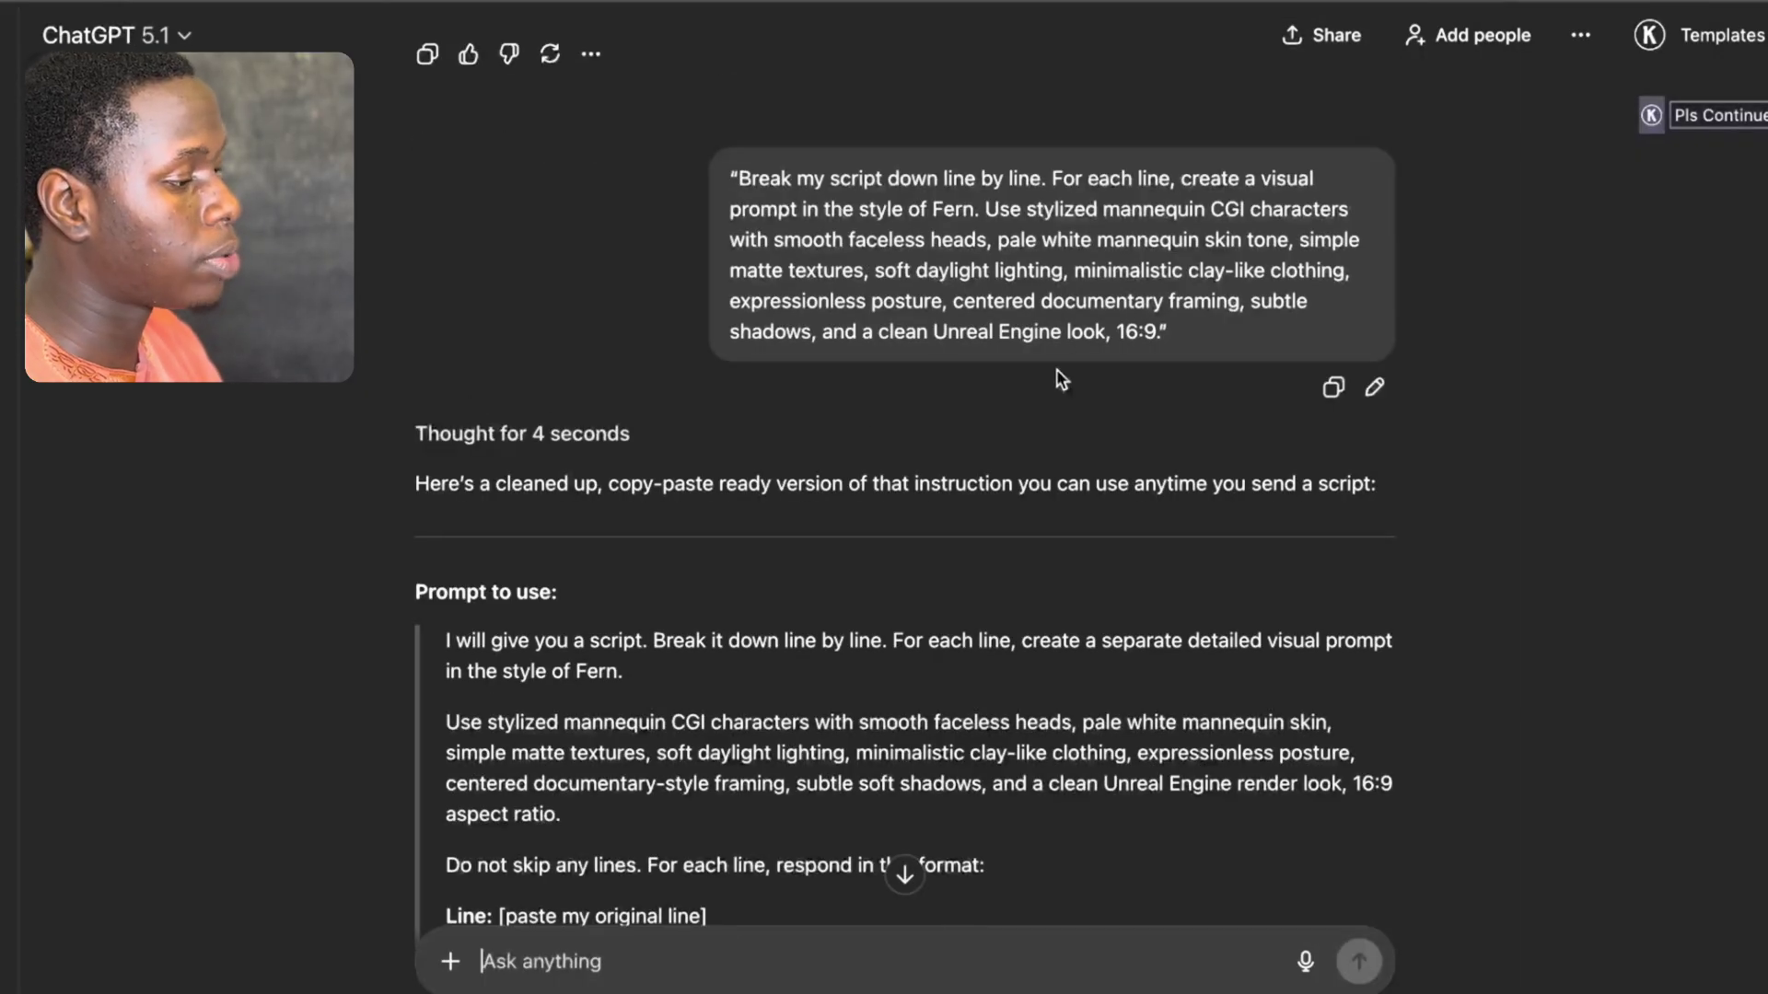
# Send the opening 1998 script line to ChatGPT for a visual prompt.
pyautogui.scroll(-3, 1012, 479)
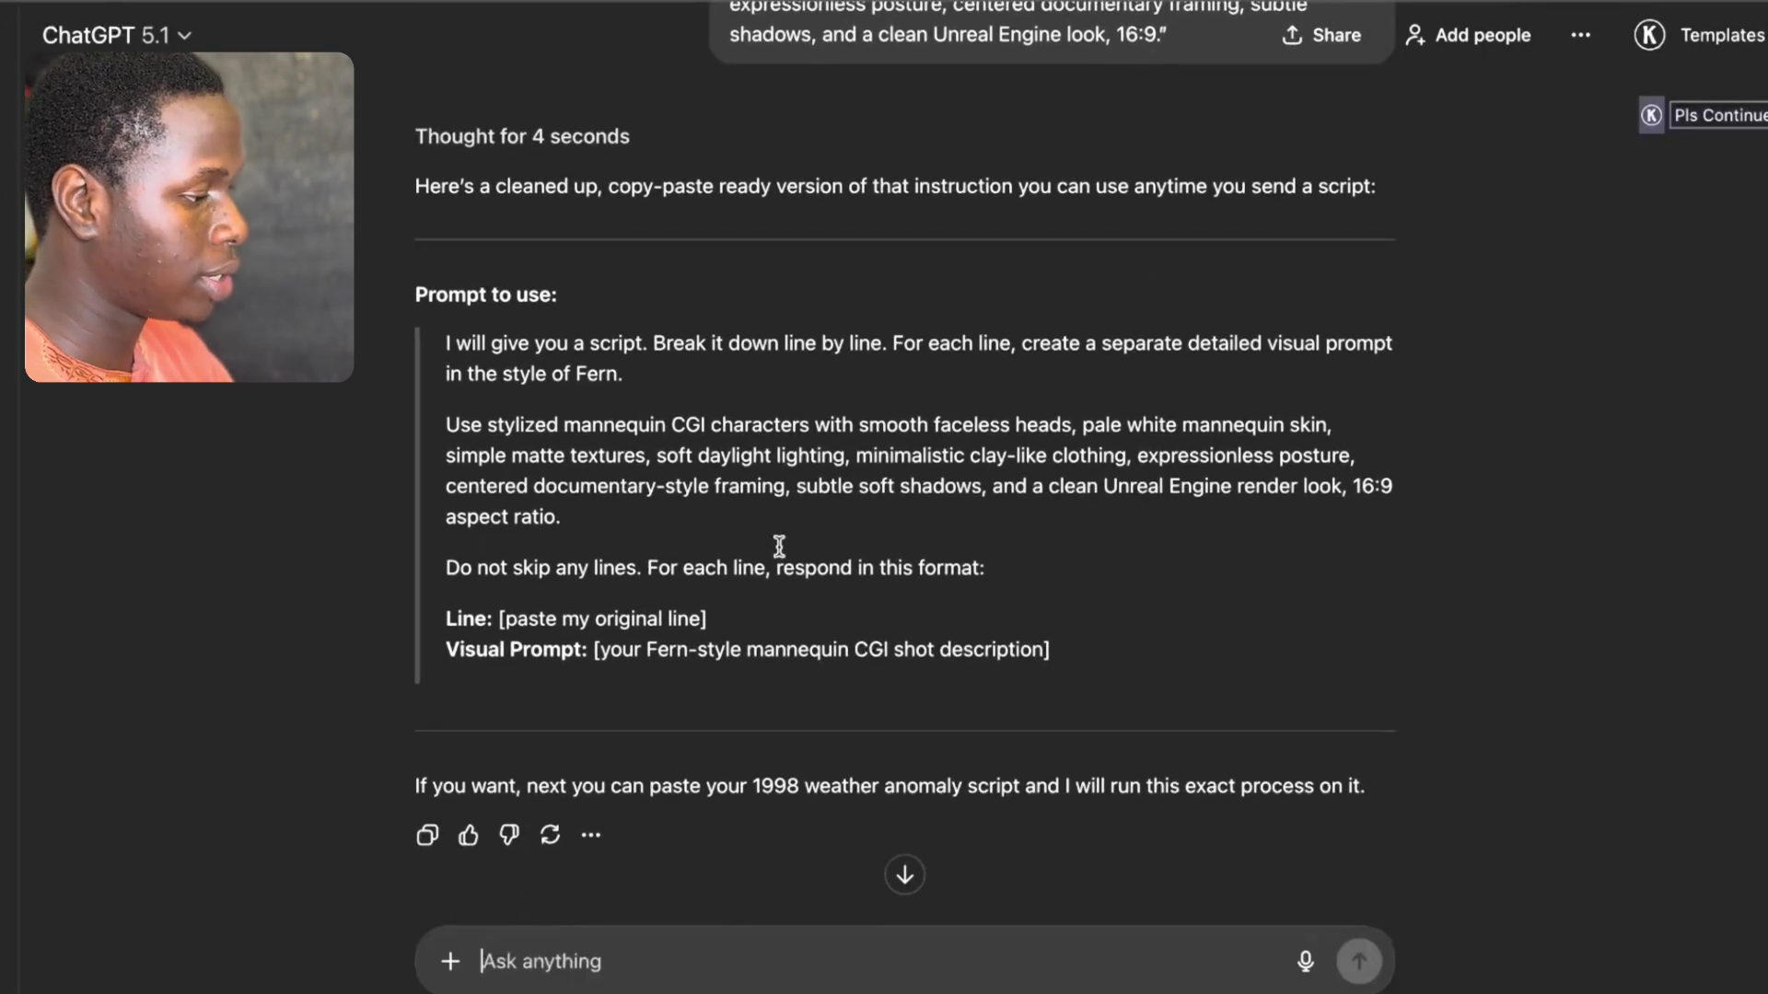
pyautogui.press('super+v')
pyautogui.press('Return')
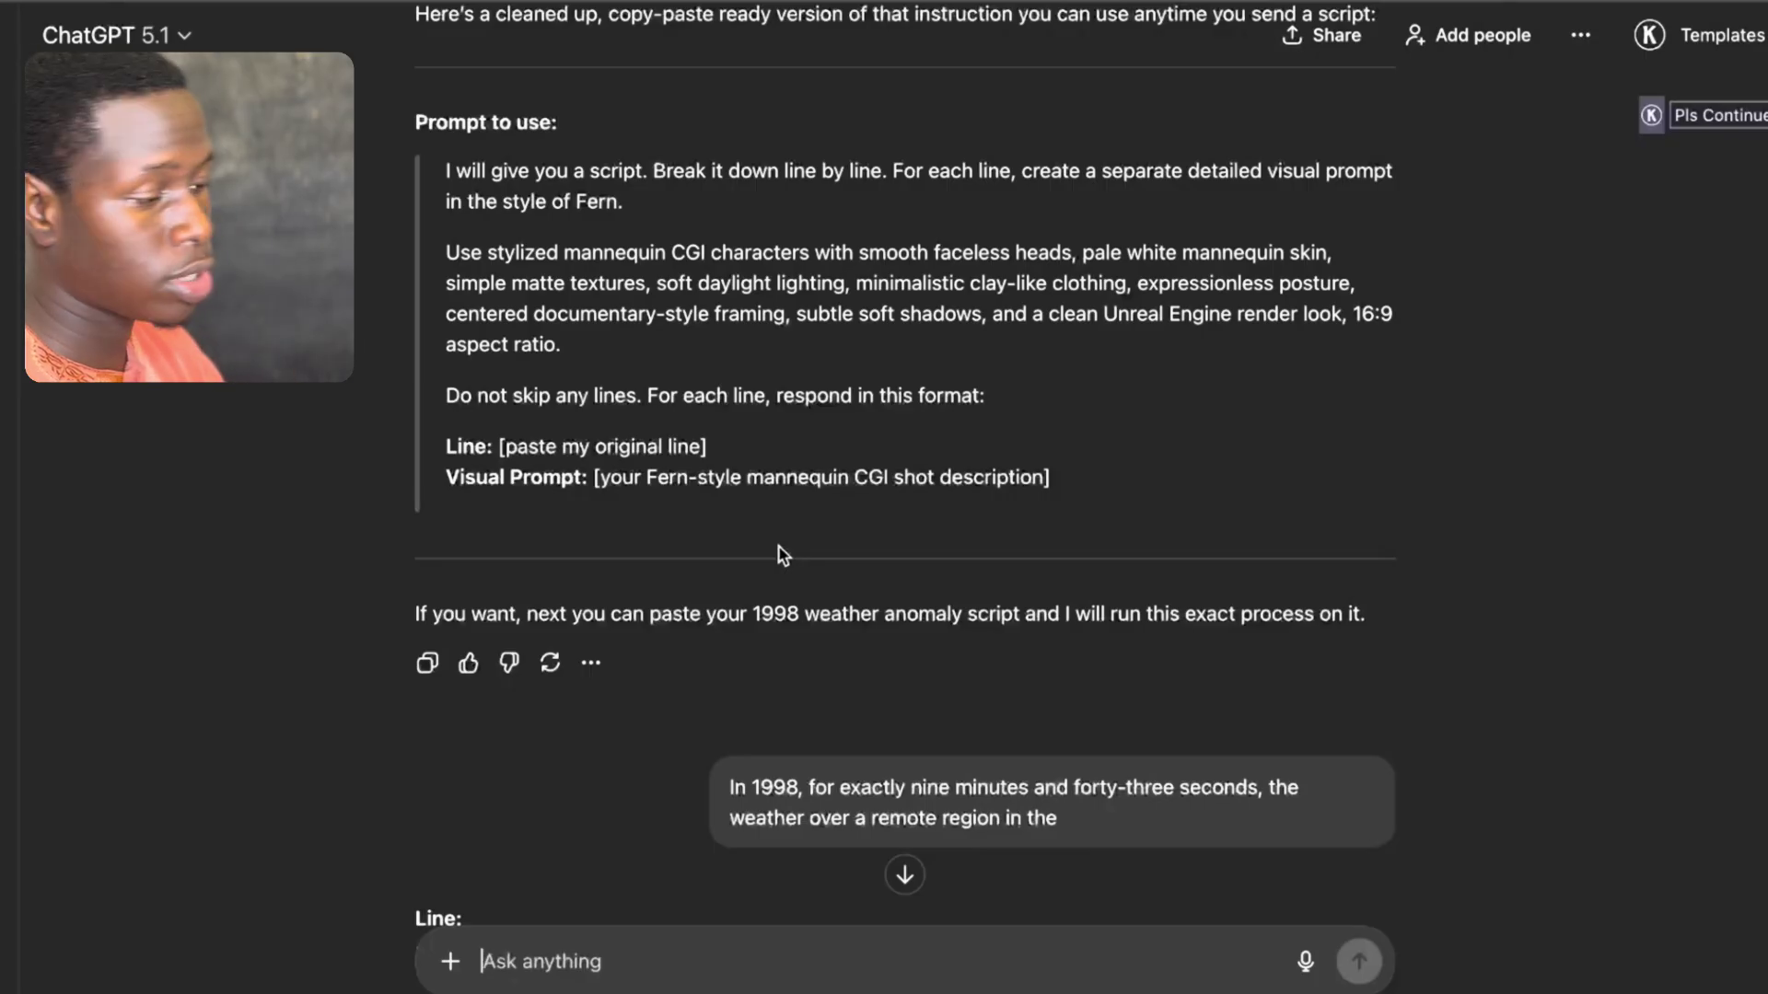
pyautogui.scroll(-4, 807, 677)
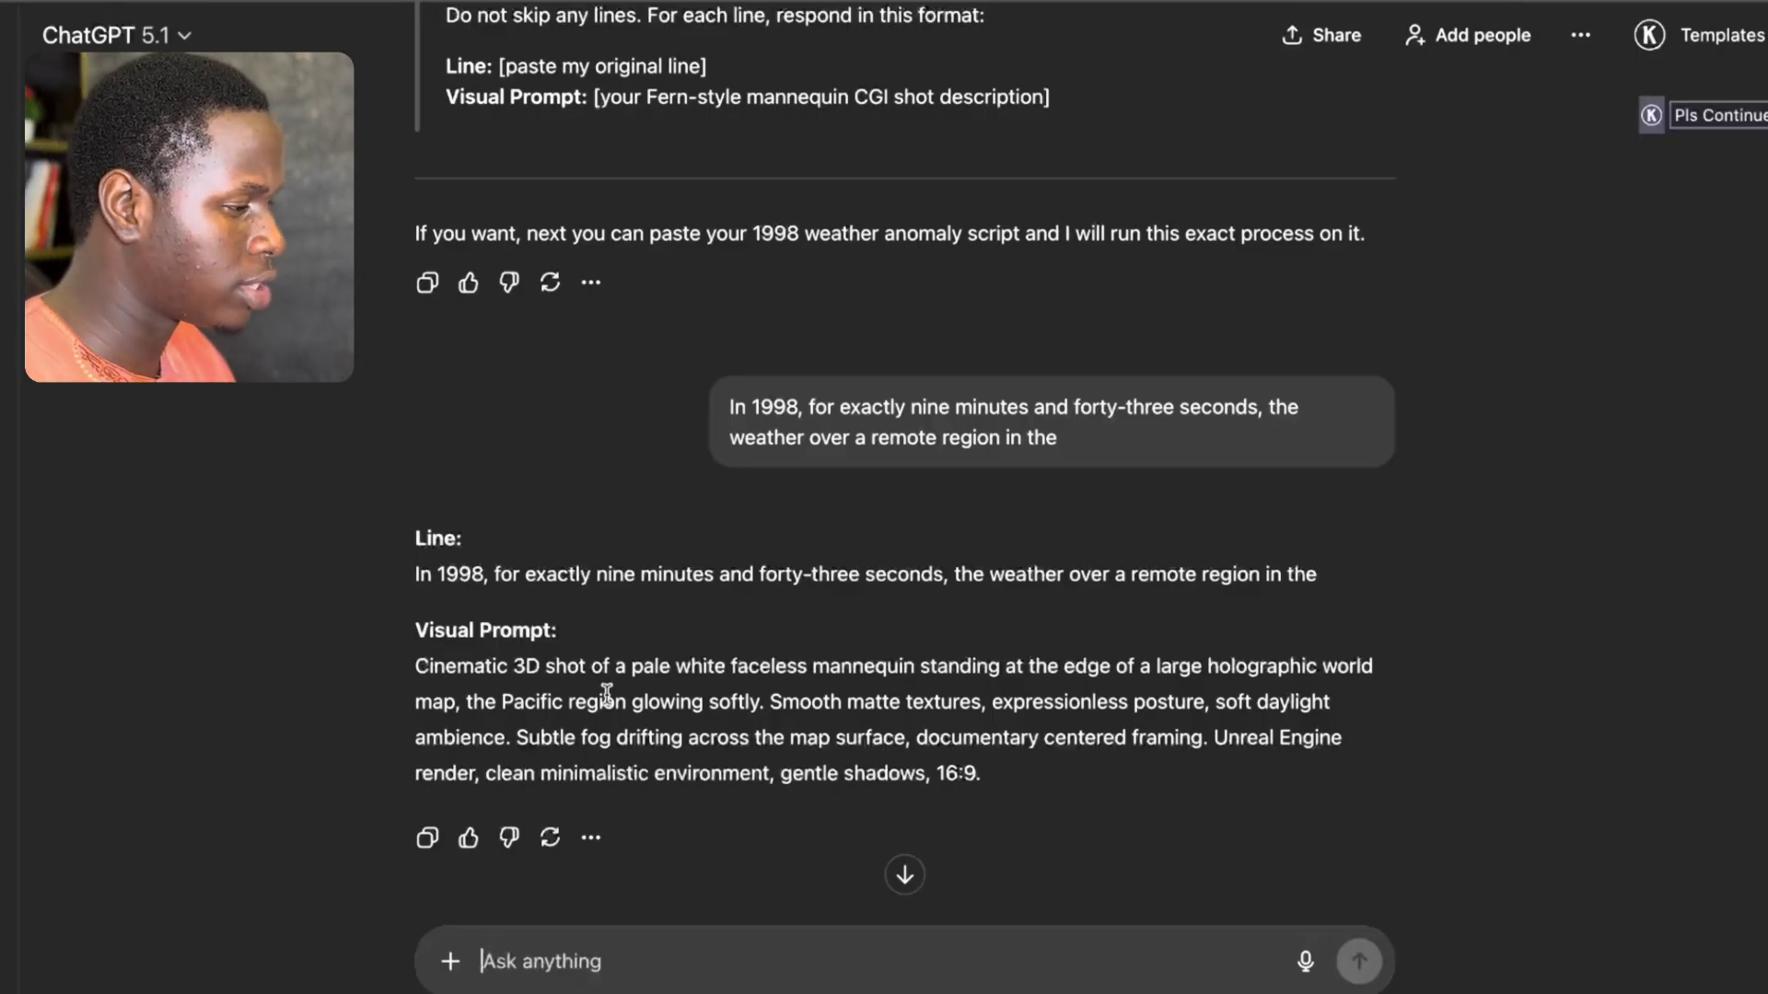
# Copy the generated mannequin-at-holographic-world-map Visual Prompt.
pyautogui.moveTo(992, 779); pyautogui.dragTo(419, 672)
pyautogui.rightClick(455, 671)
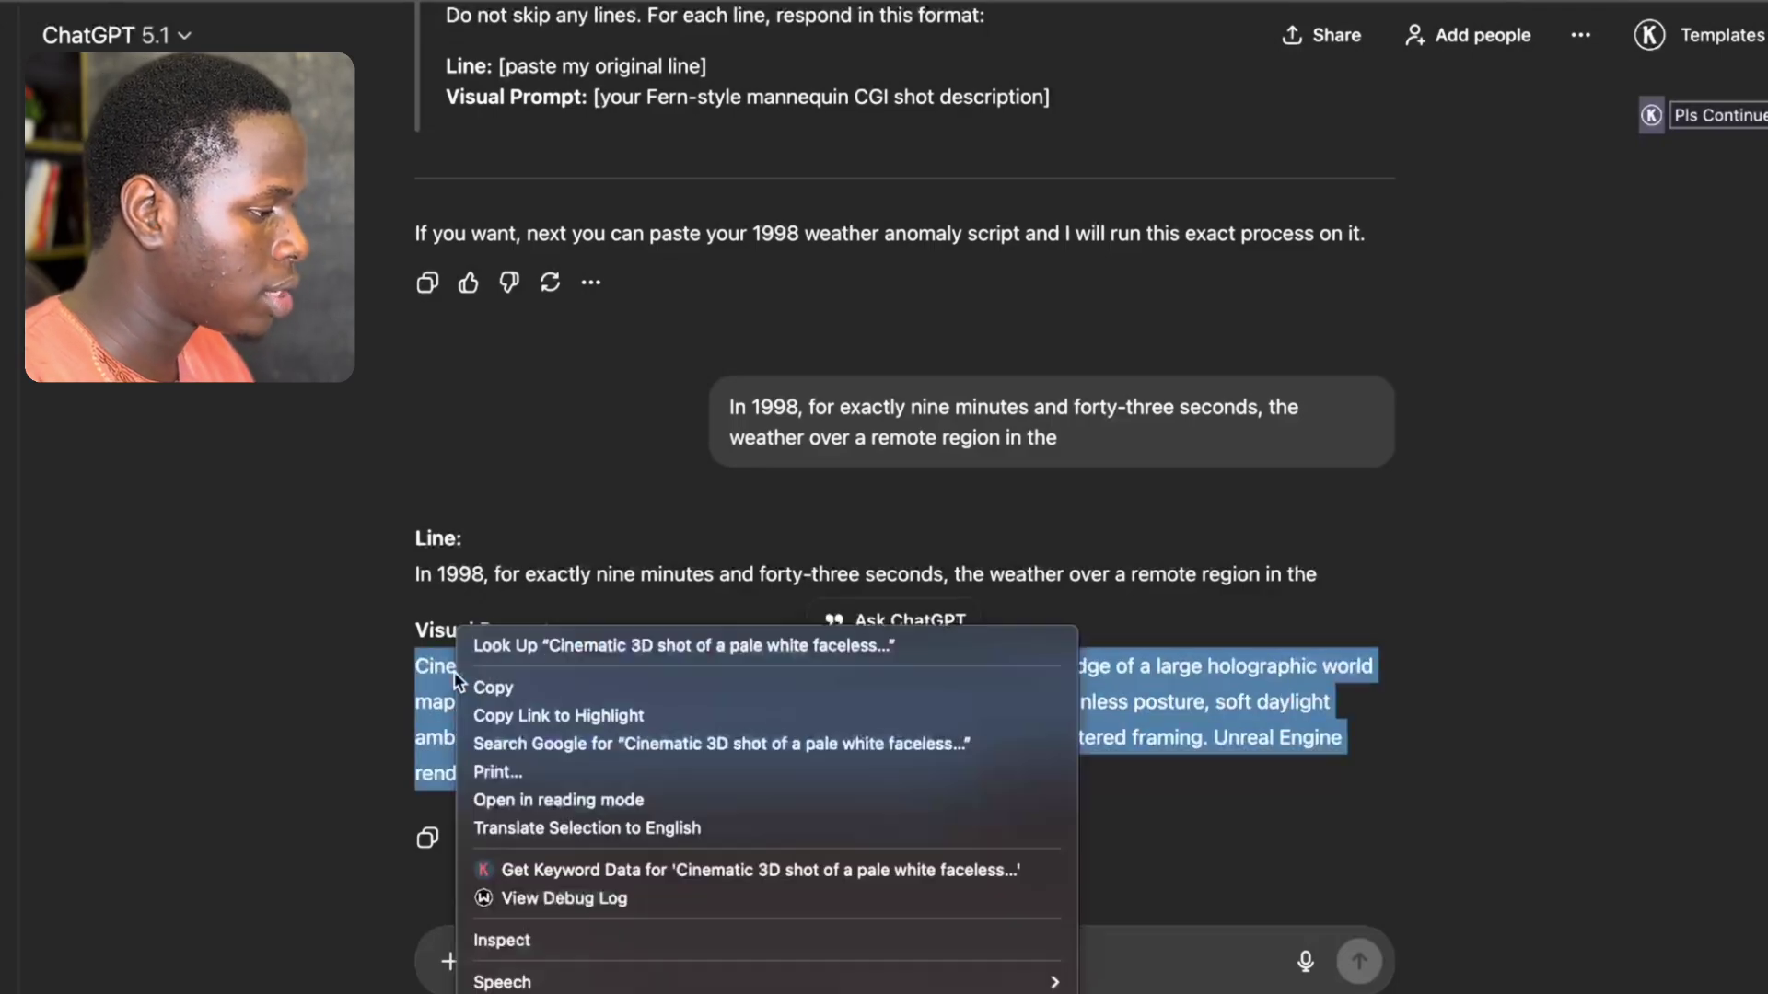
pyautogui.click(516, 683)
pyautogui.click(372, 685)
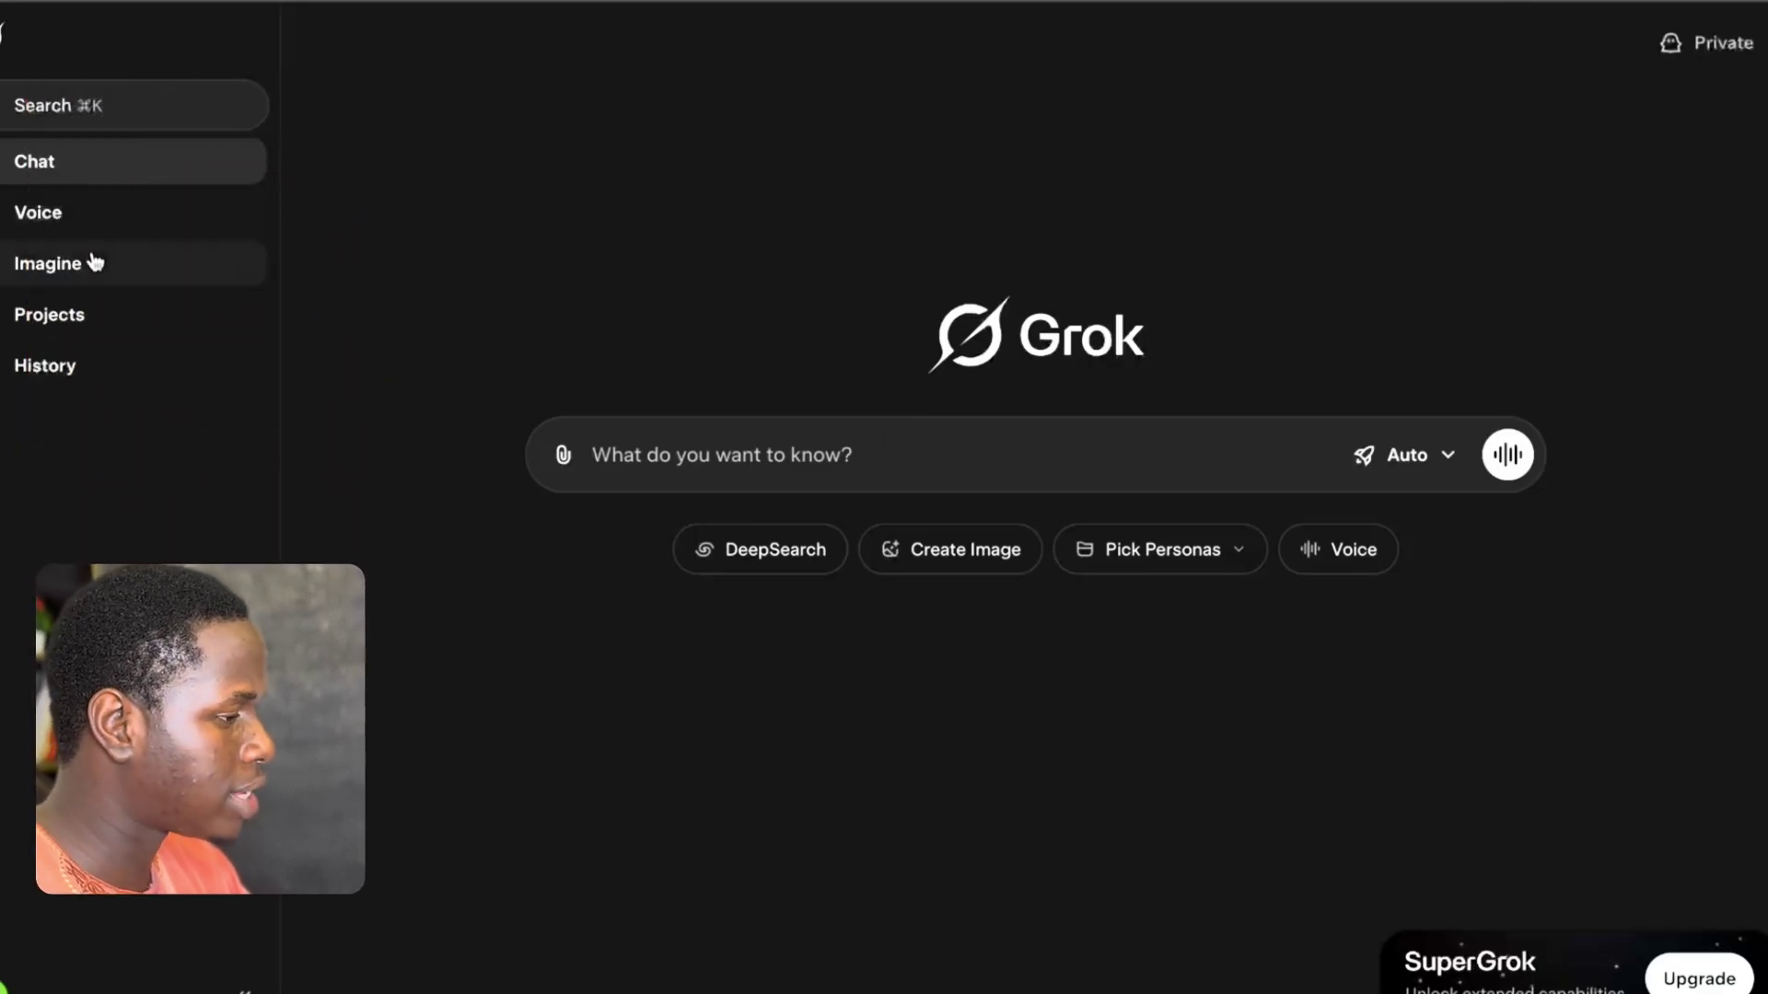
# Generate a Grok Imagine video from the copied world-map mannequin prompt and play it.
pyautogui.click(89, 265)
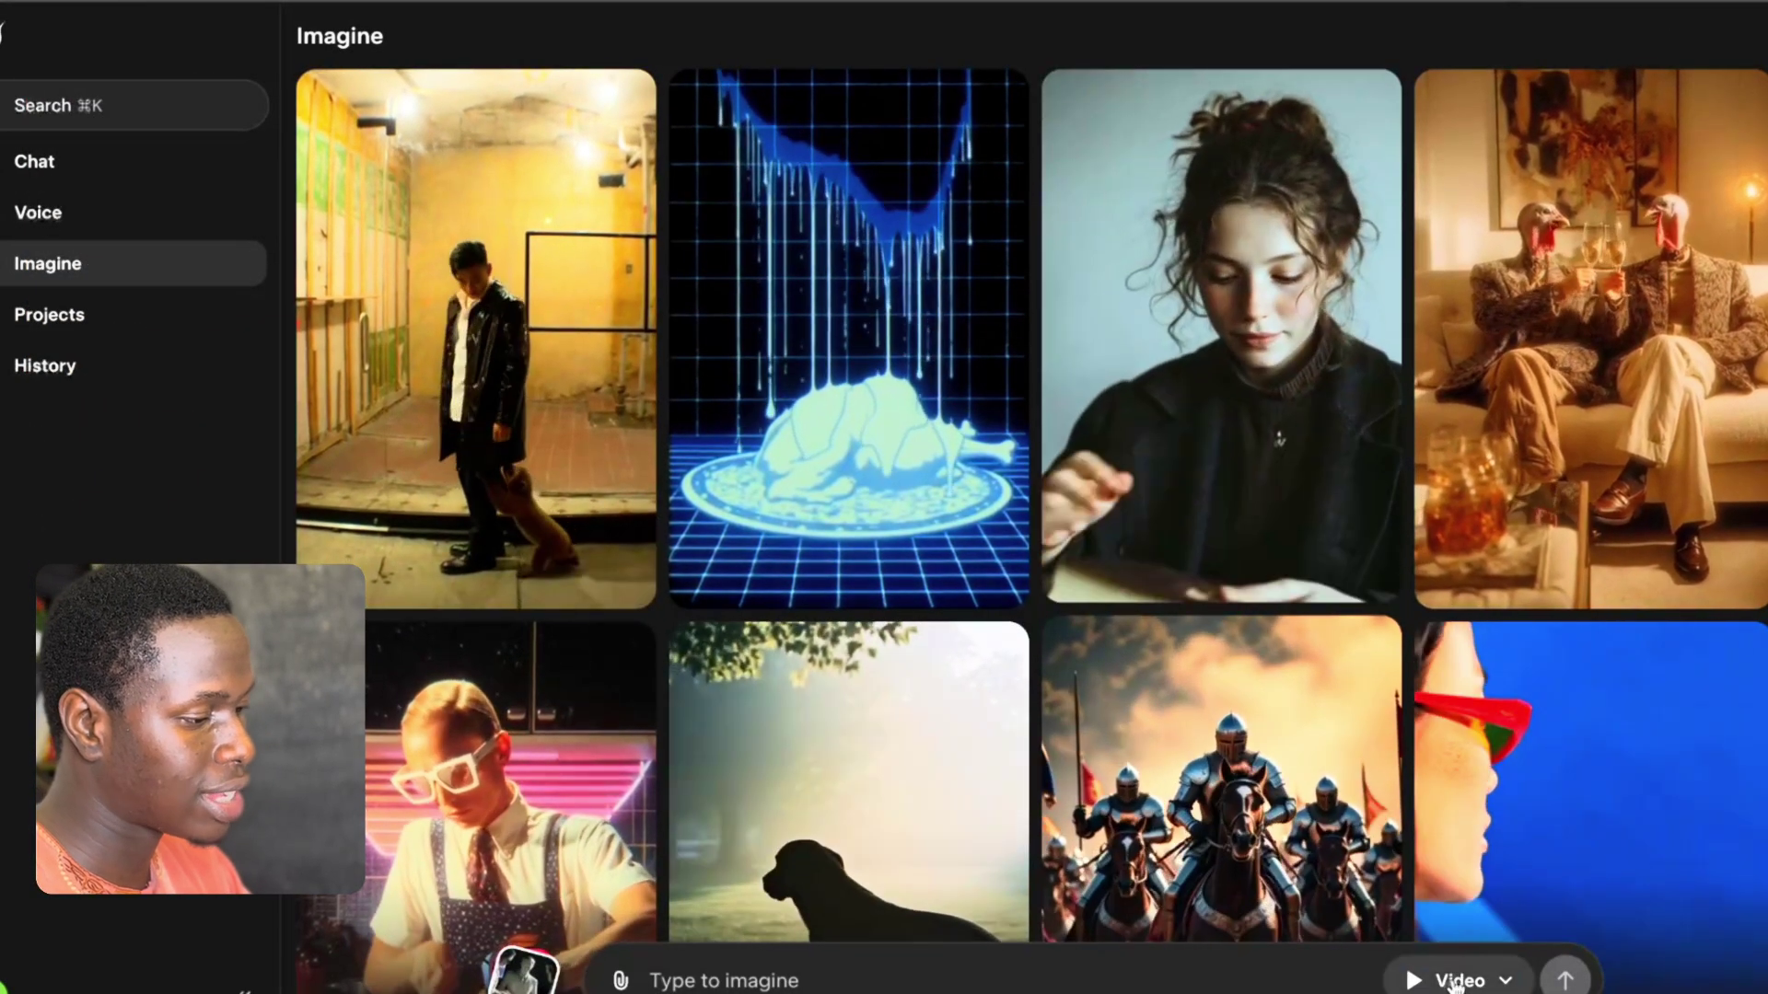
pyautogui.click(1459, 980)
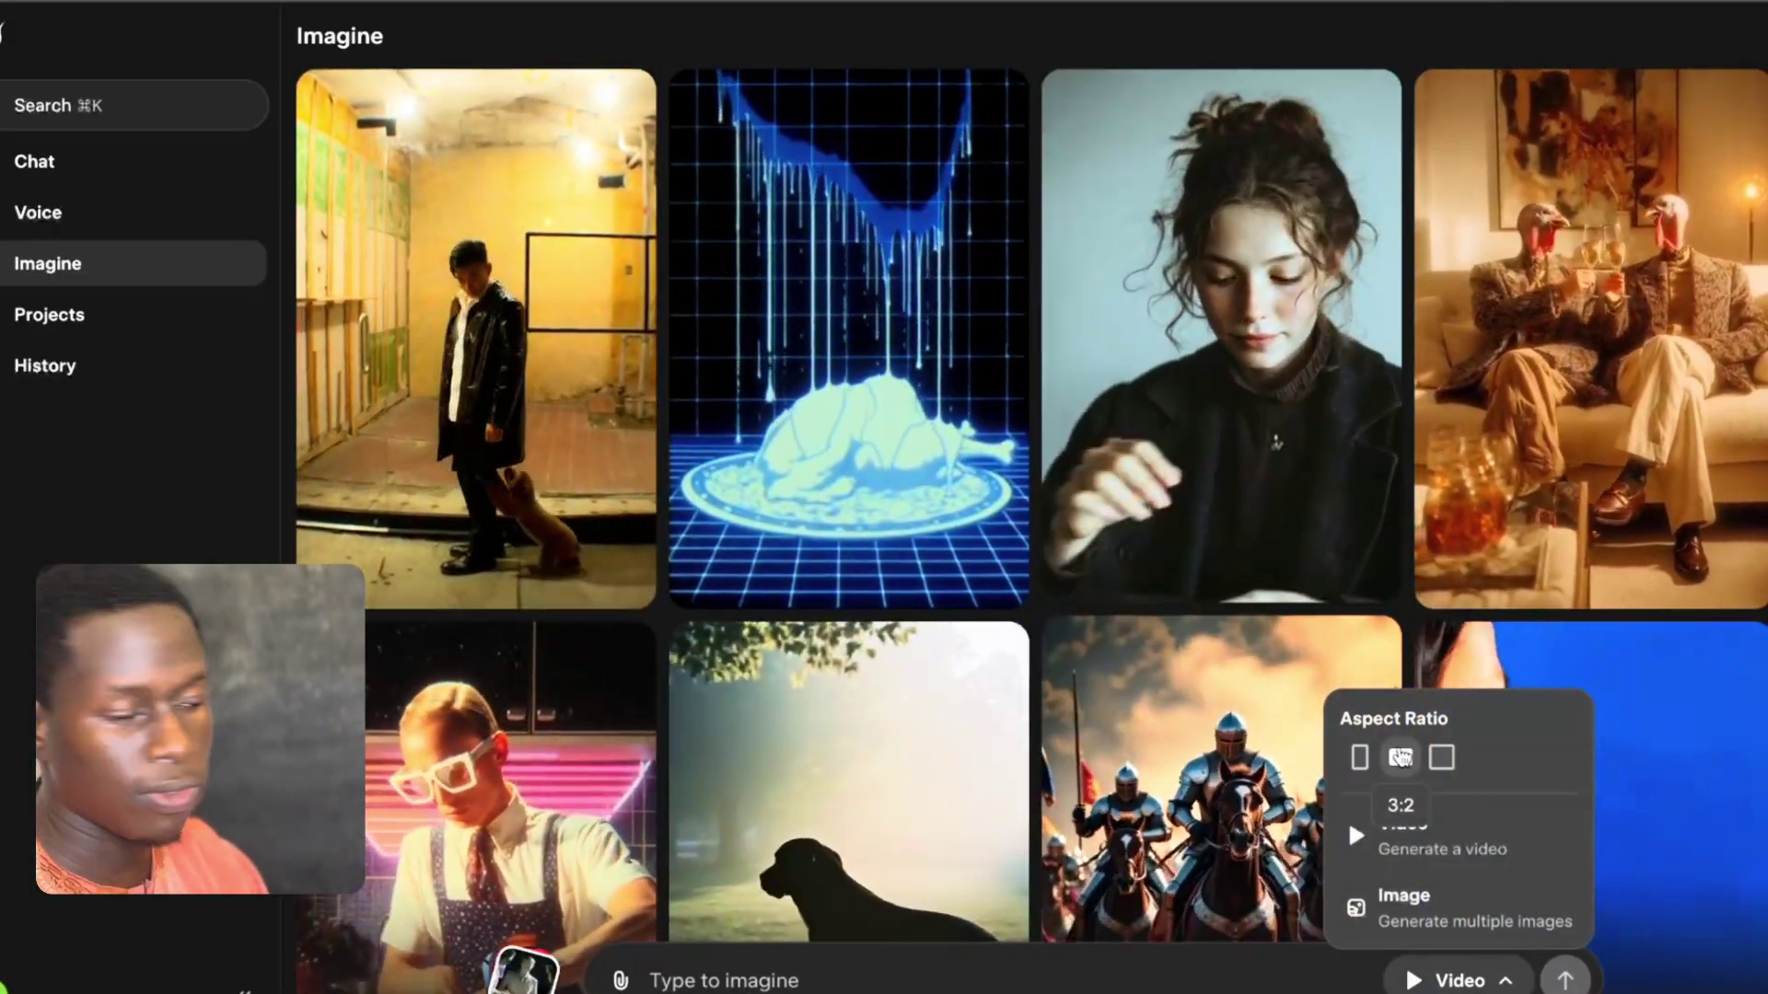
pyautogui.click(757, 968)
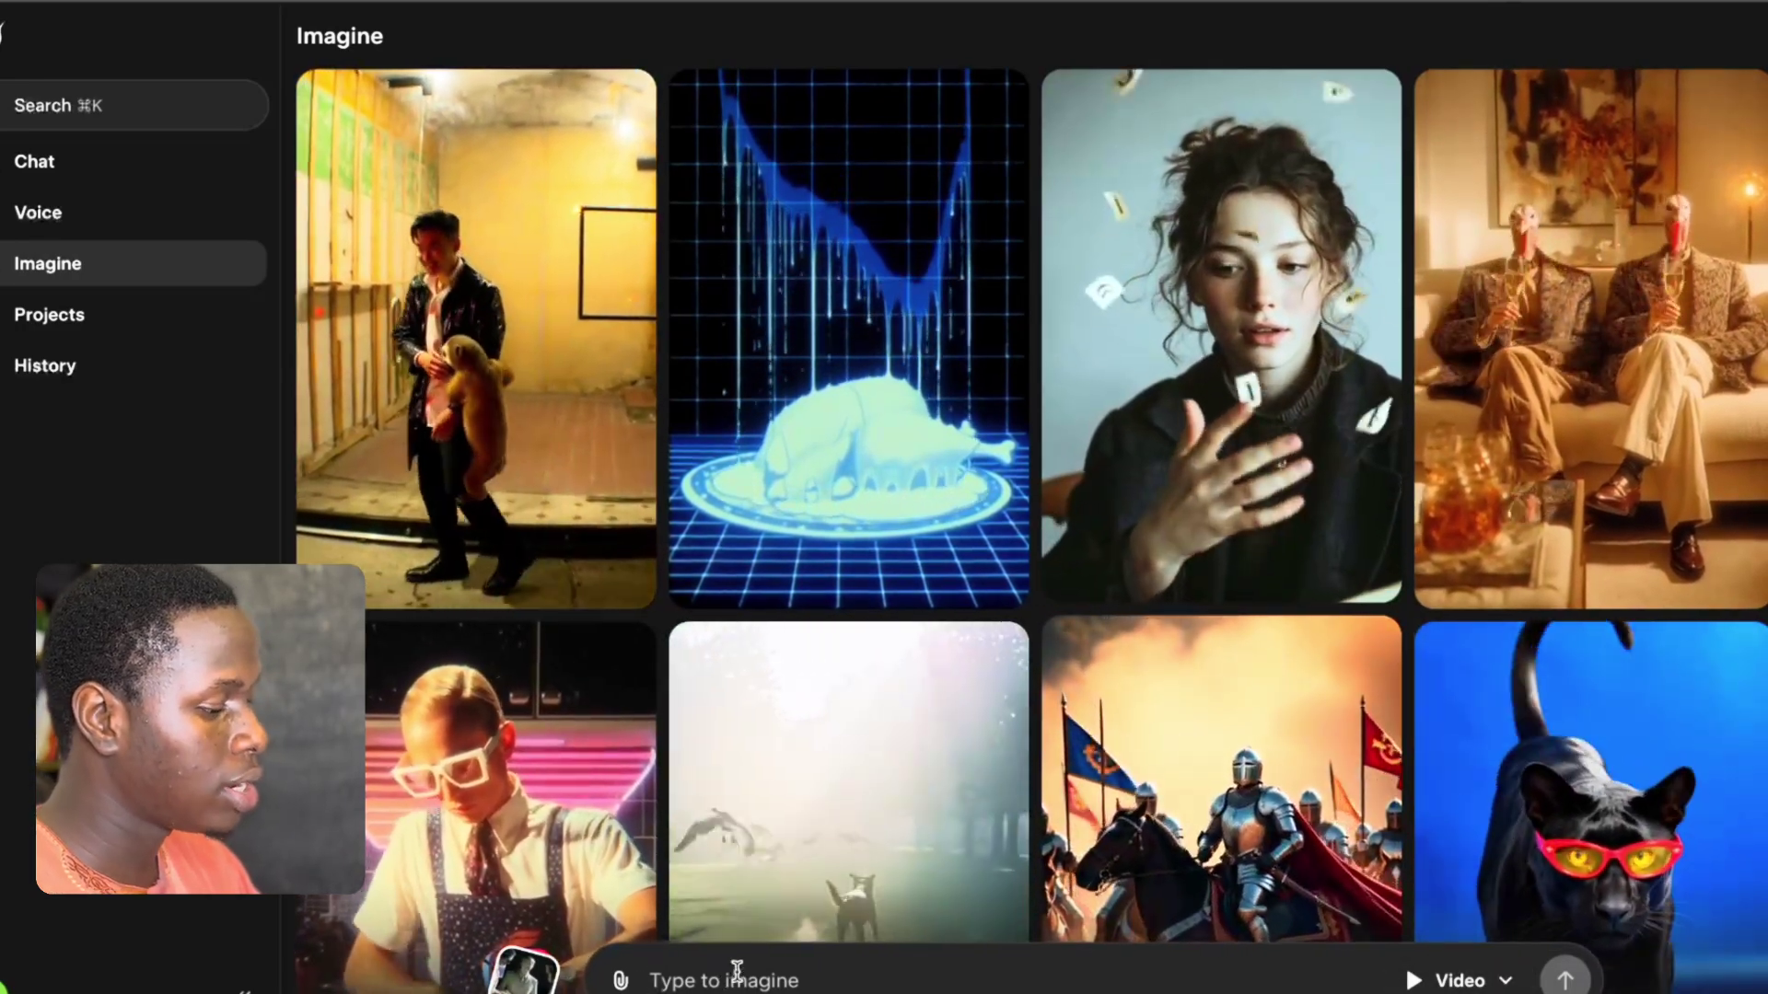
pyautogui.press('super+v')
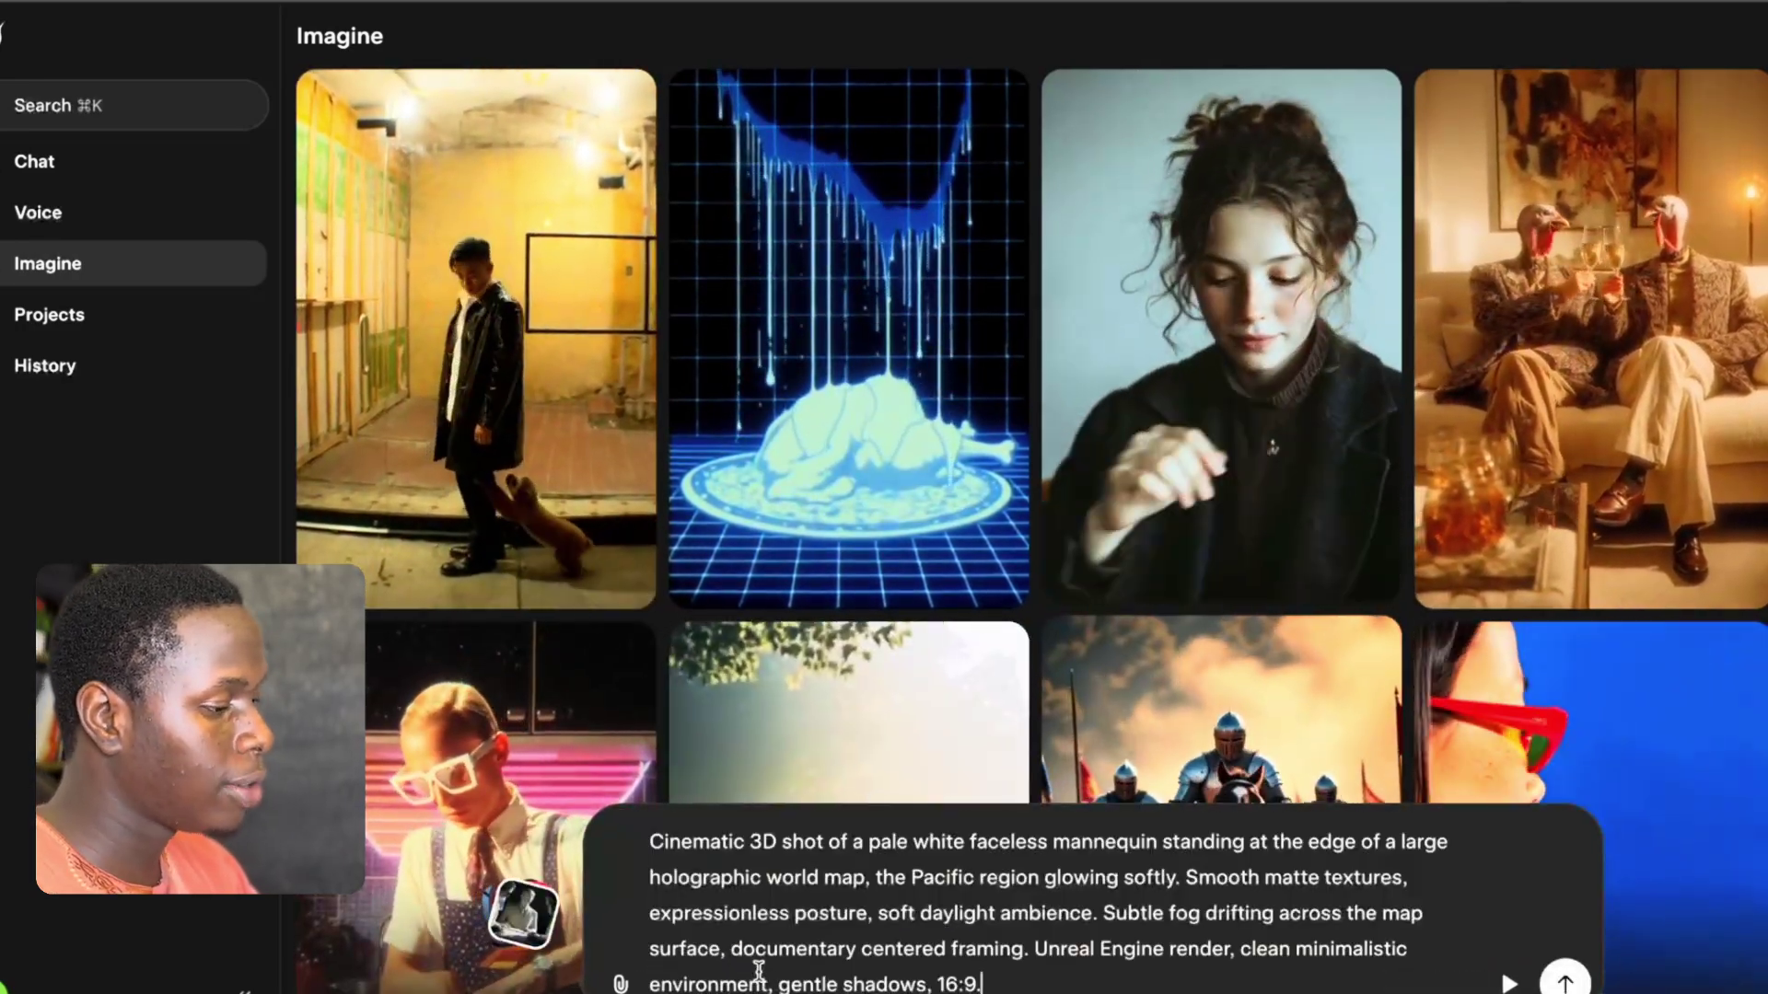
pyautogui.click(1556, 980)
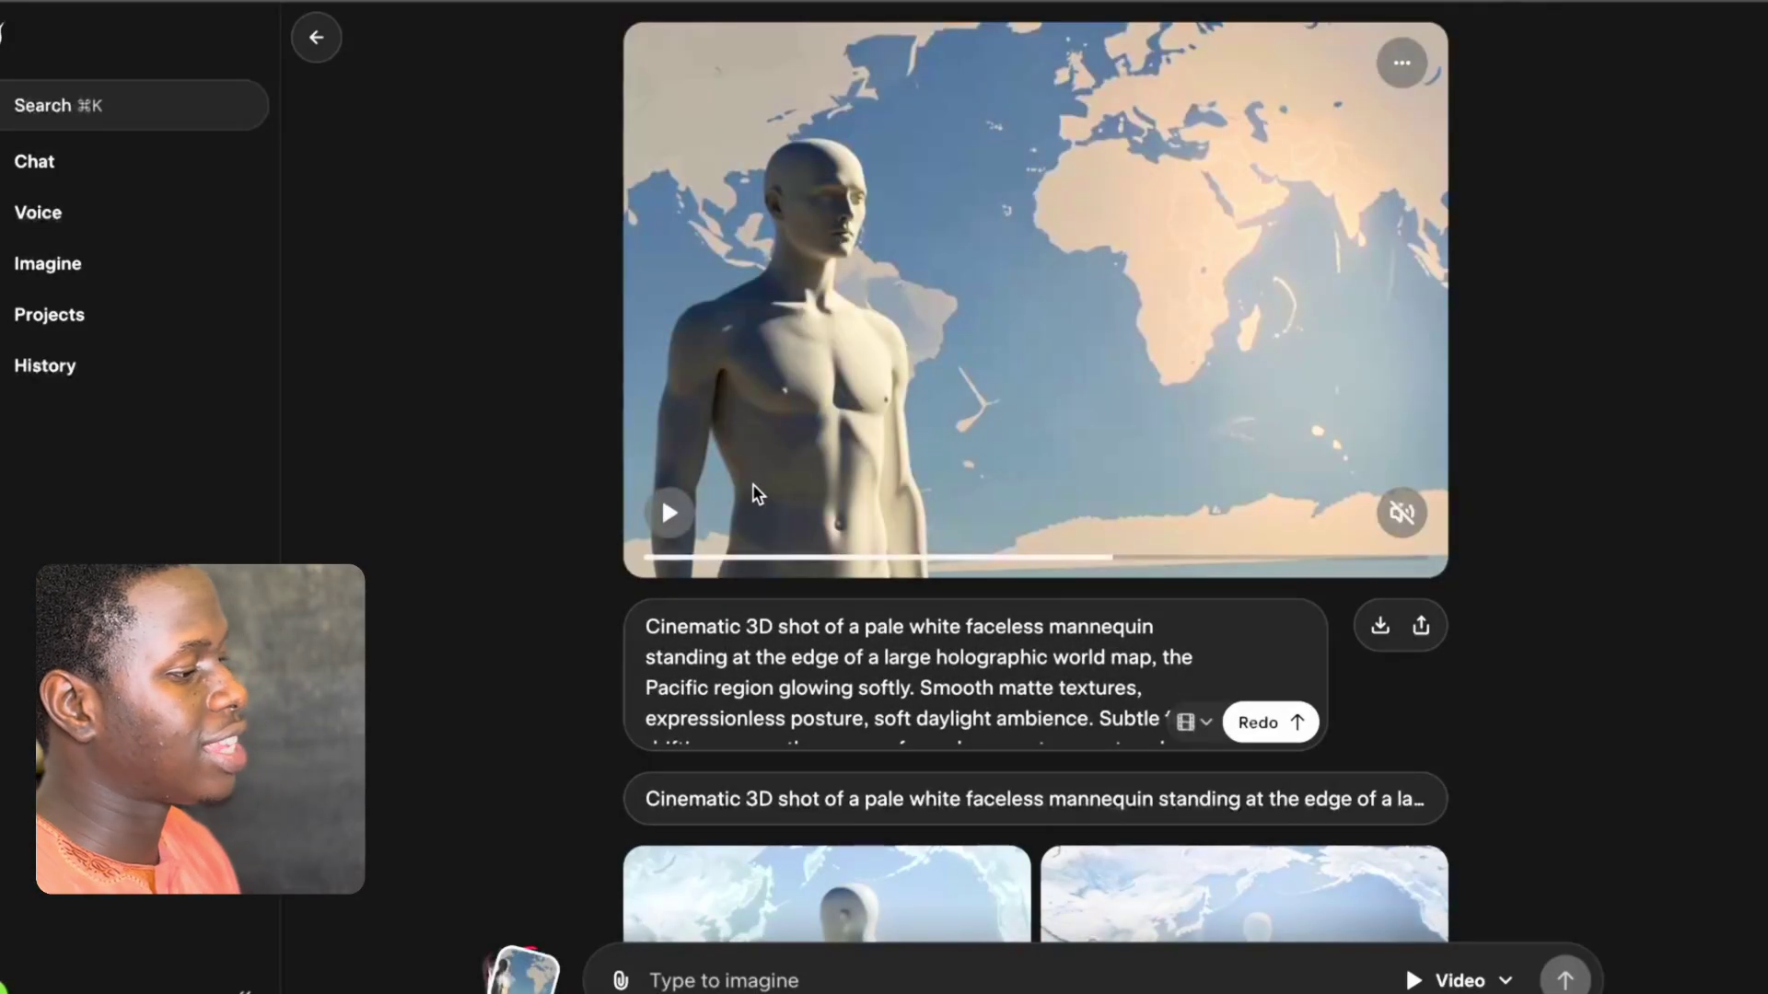
pyautogui.click(672, 516)
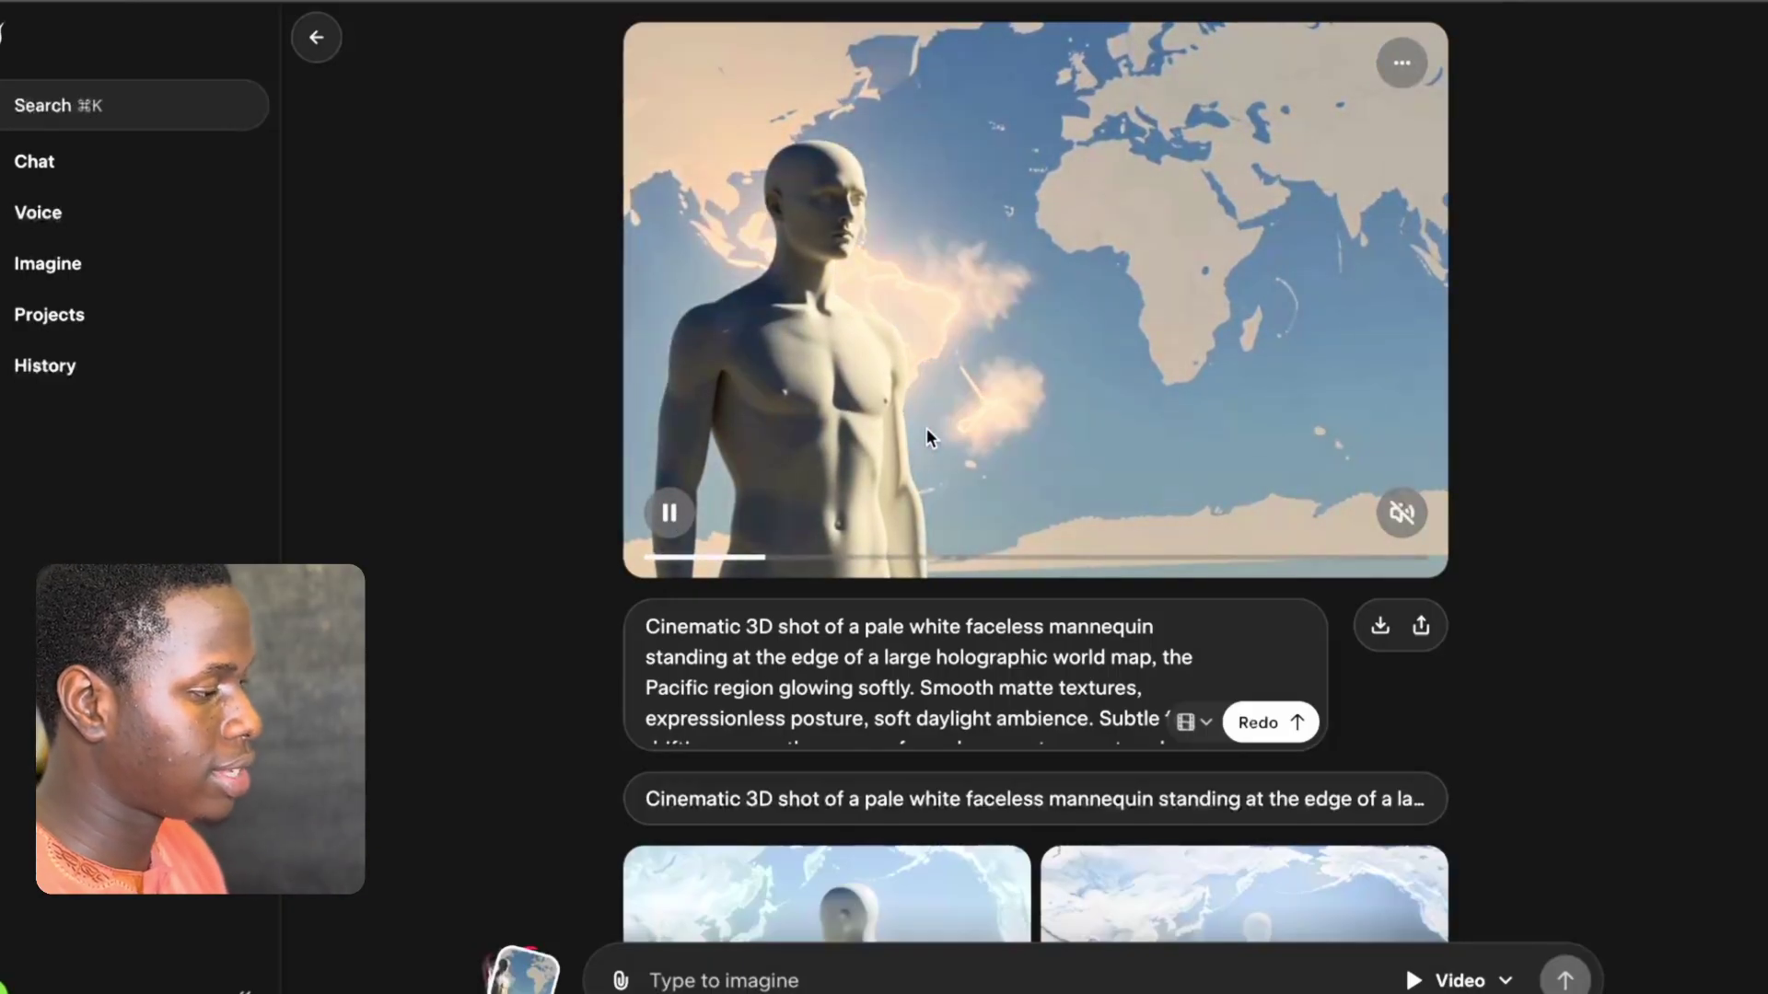
pyautogui.press('Escape')
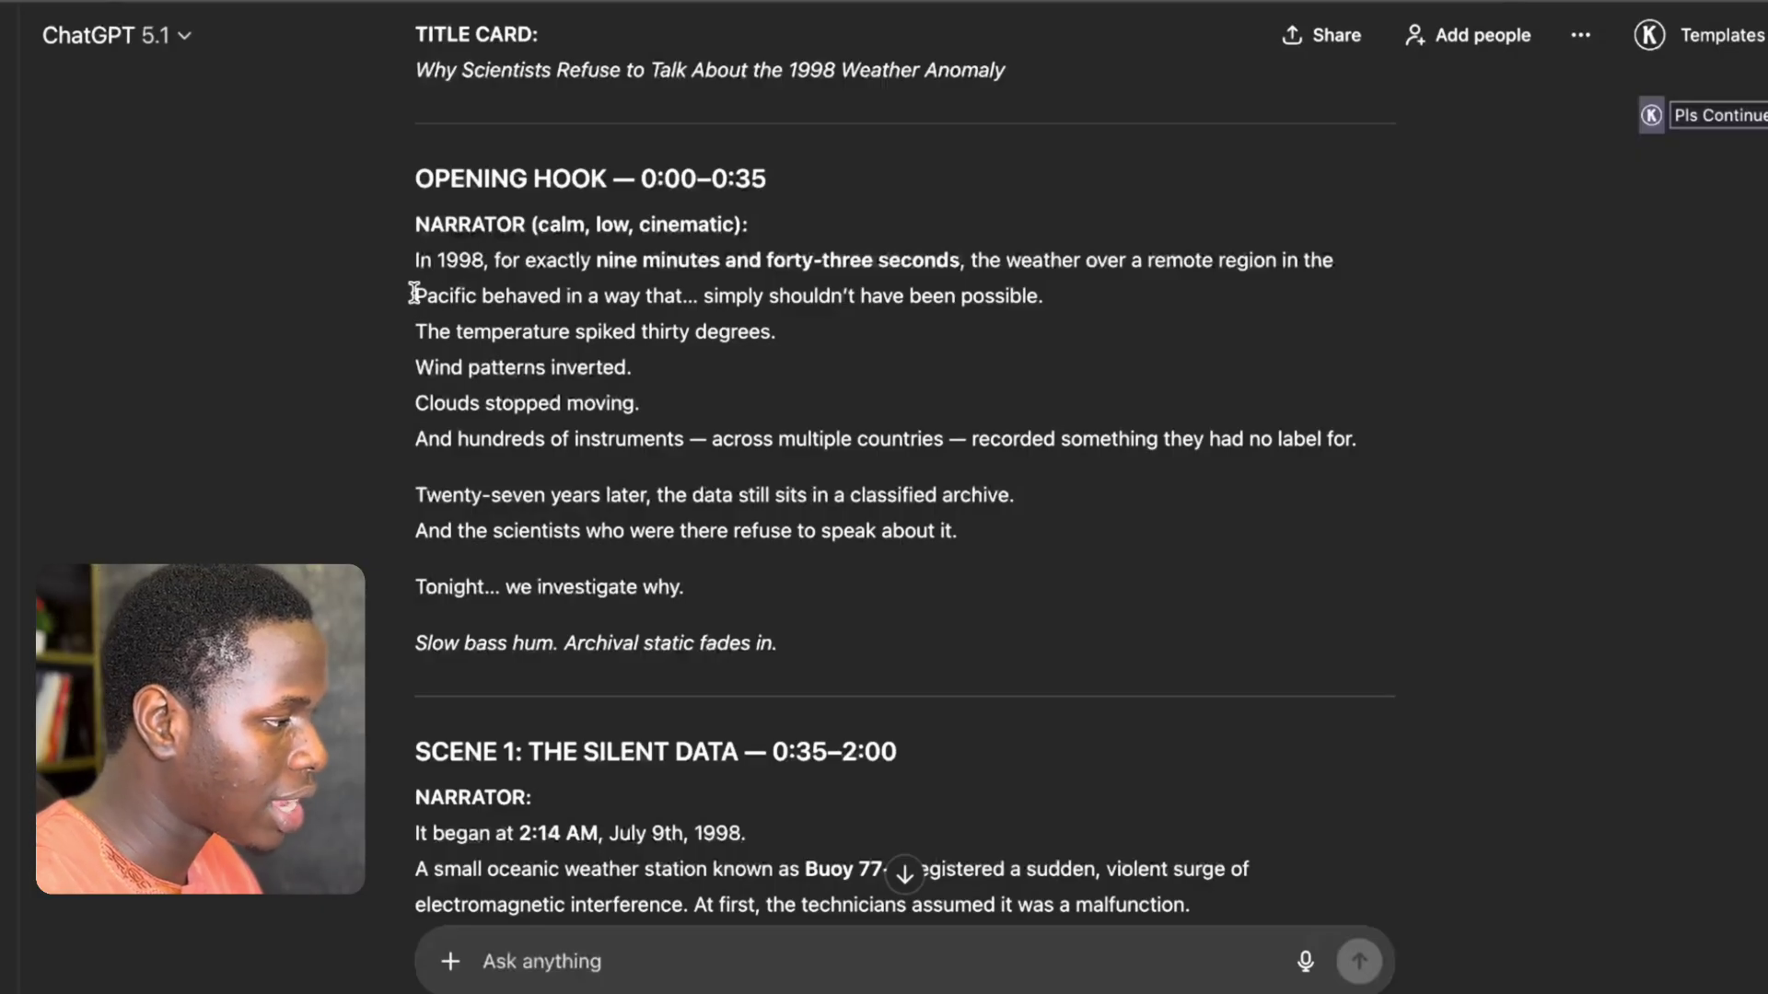
# Send the next two Opening Hook lines, about the Pacific and the temperature spike, to ChatGPT.
pyautogui.moveTo(414, 292); pyautogui.dragTo(620, 316)
pyautogui.rightClick(662, 316)
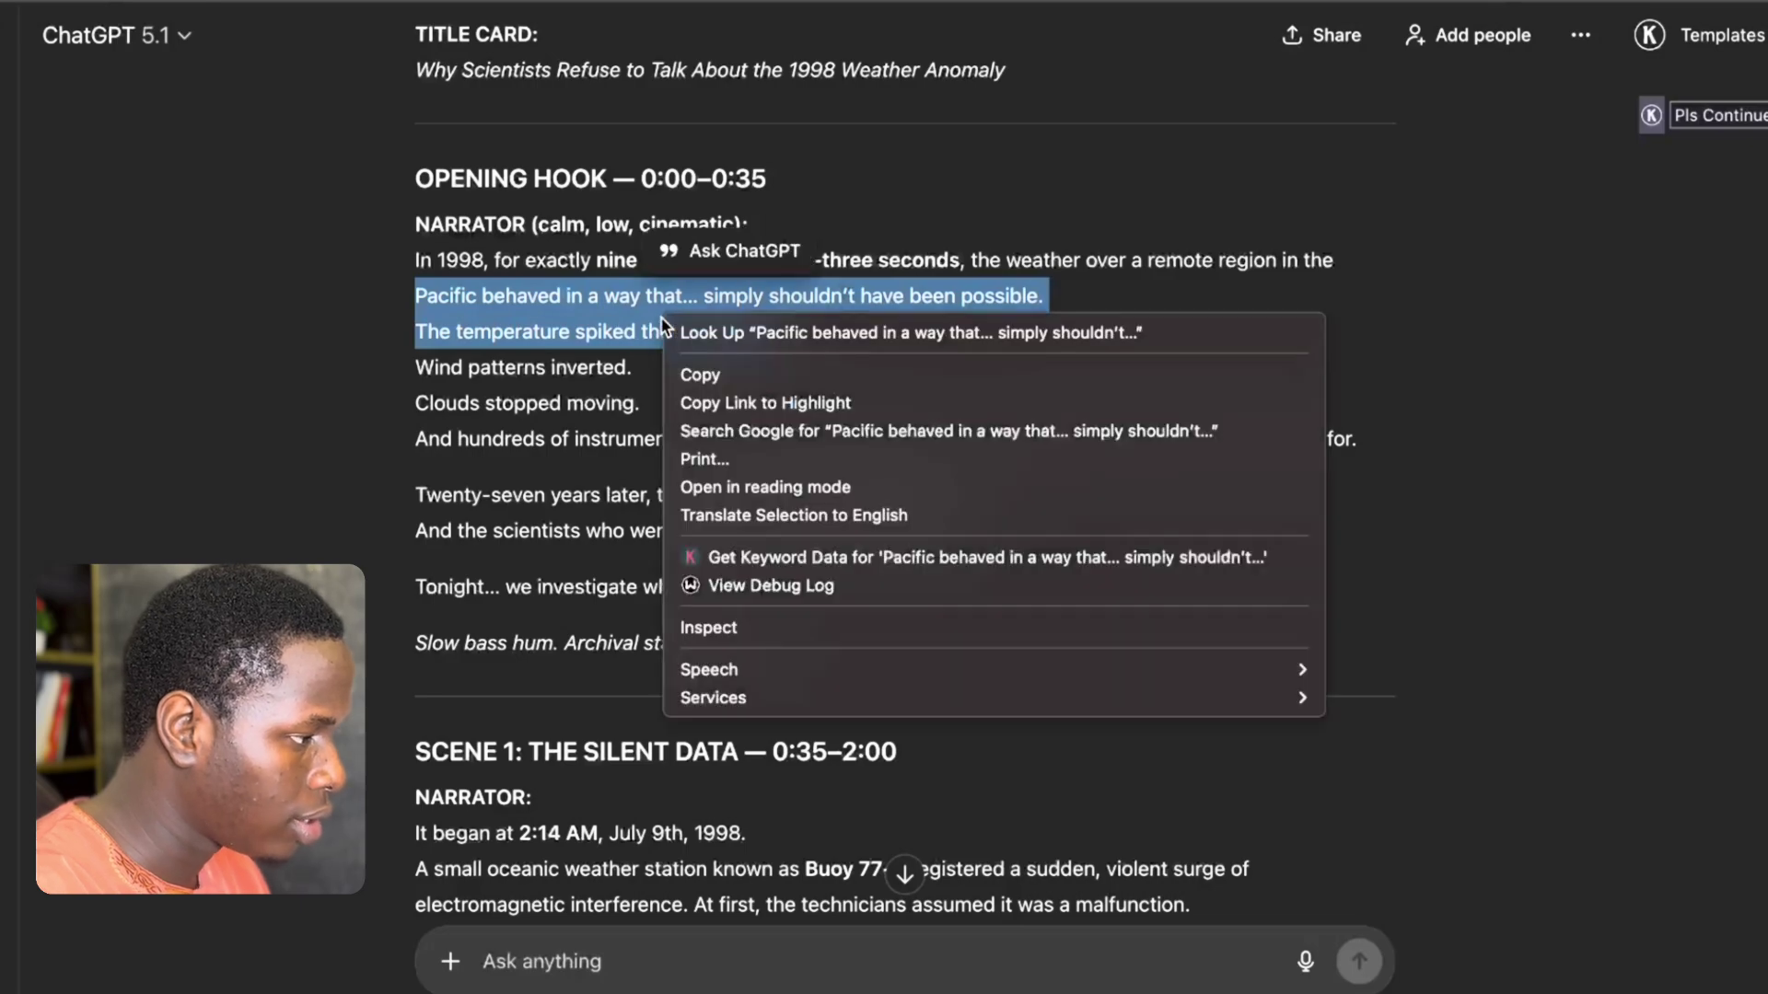
pyautogui.click(713, 375)
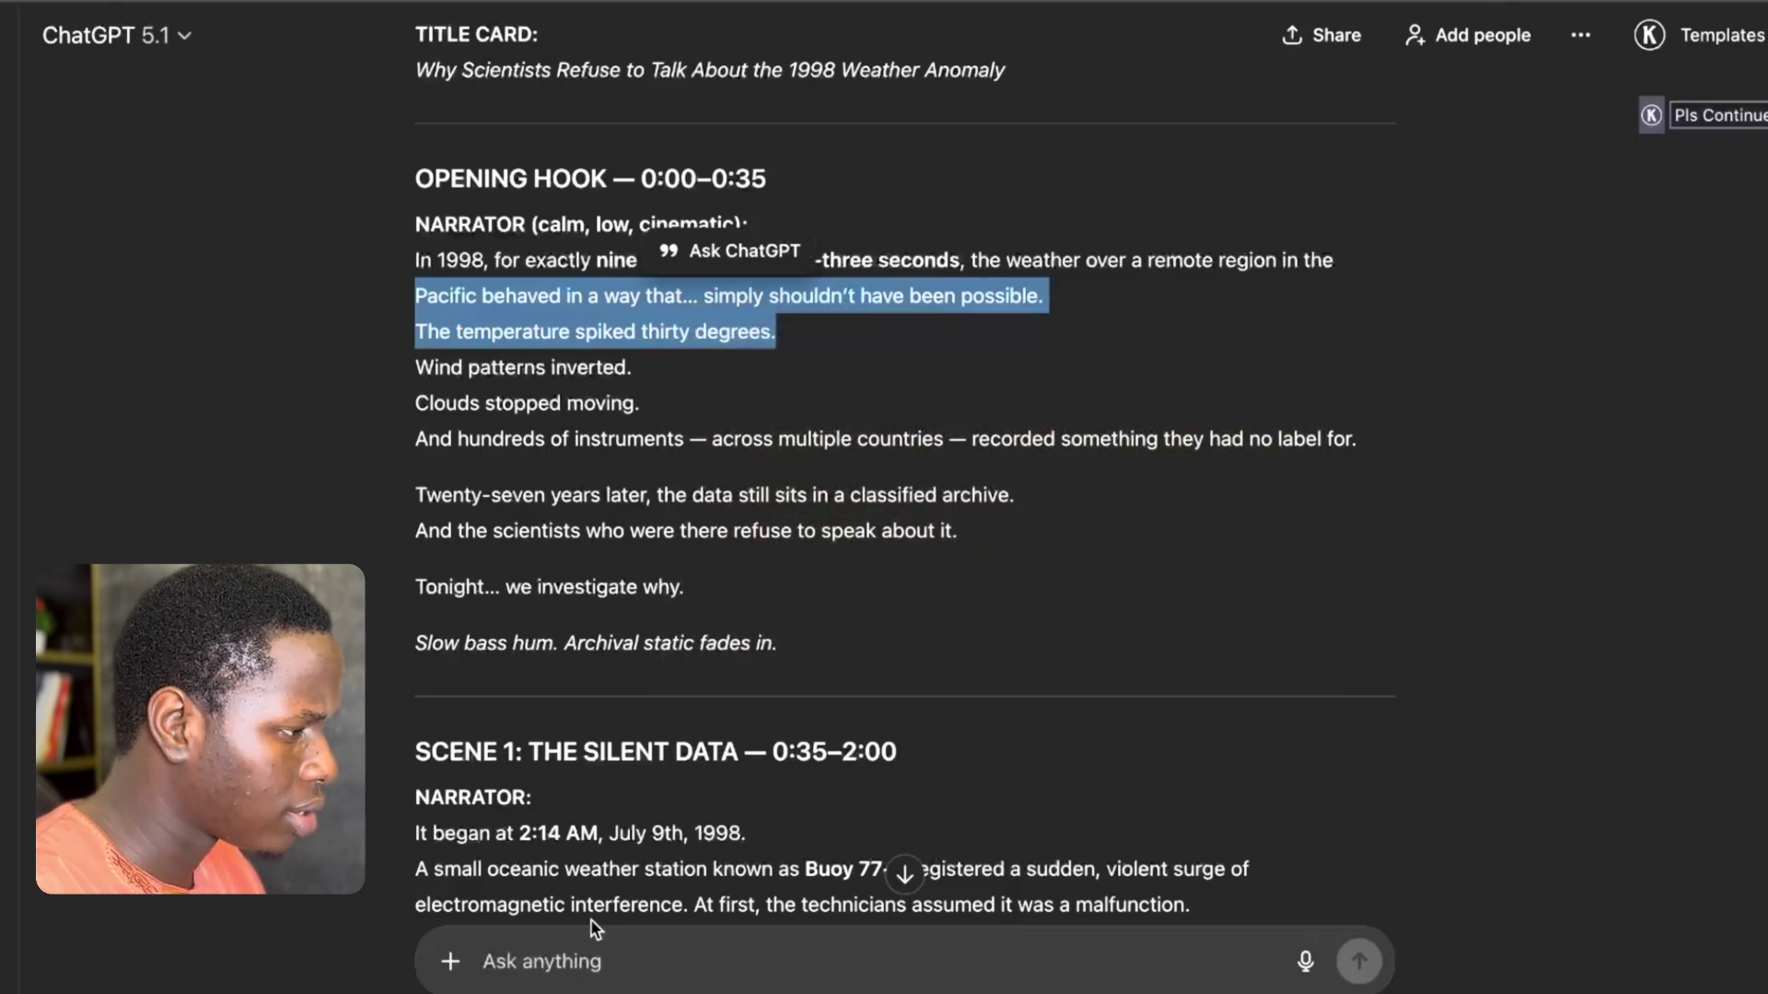
pyautogui.click(585, 932)
pyautogui.press('cmd+v')
pyautogui.press('Return')
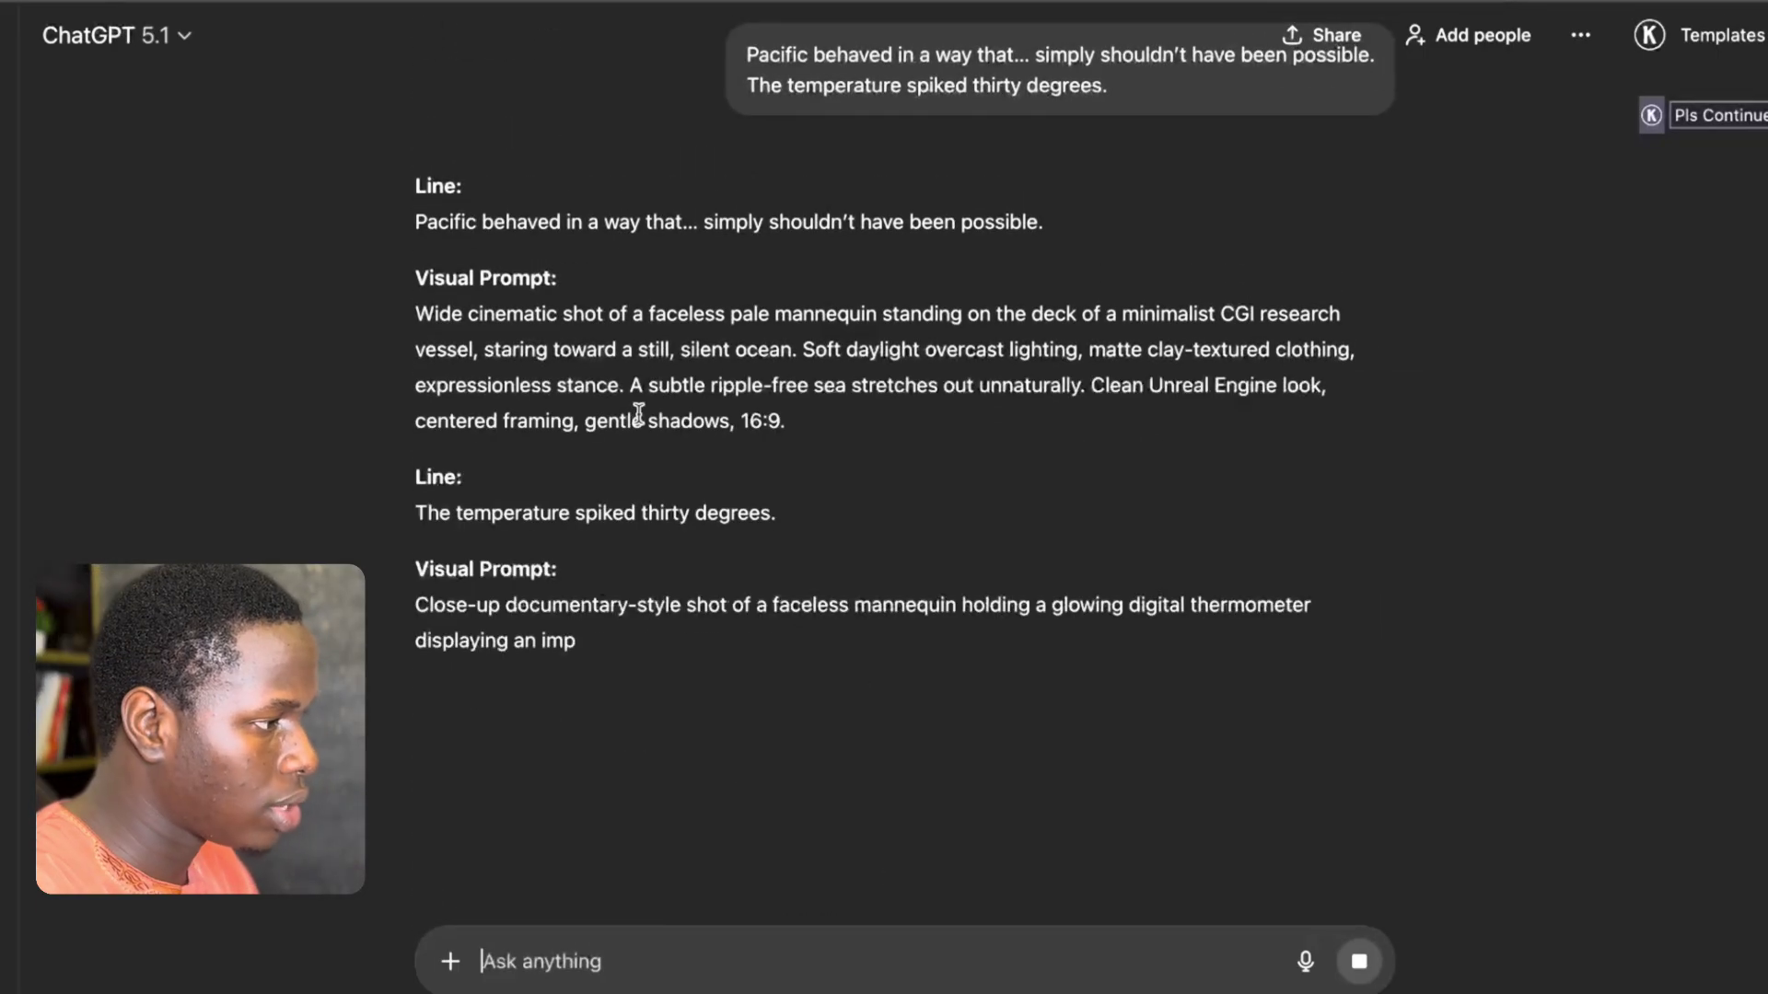
# Copy the ship-deck Visual Prompt from ChatGPT's reply.
pyautogui.moveTo(408, 308); pyautogui.dragTo(865, 422)
pyautogui.moveTo(414, 378); pyautogui.dragTo(818, 483)
pyautogui.rightClick(611, 433)
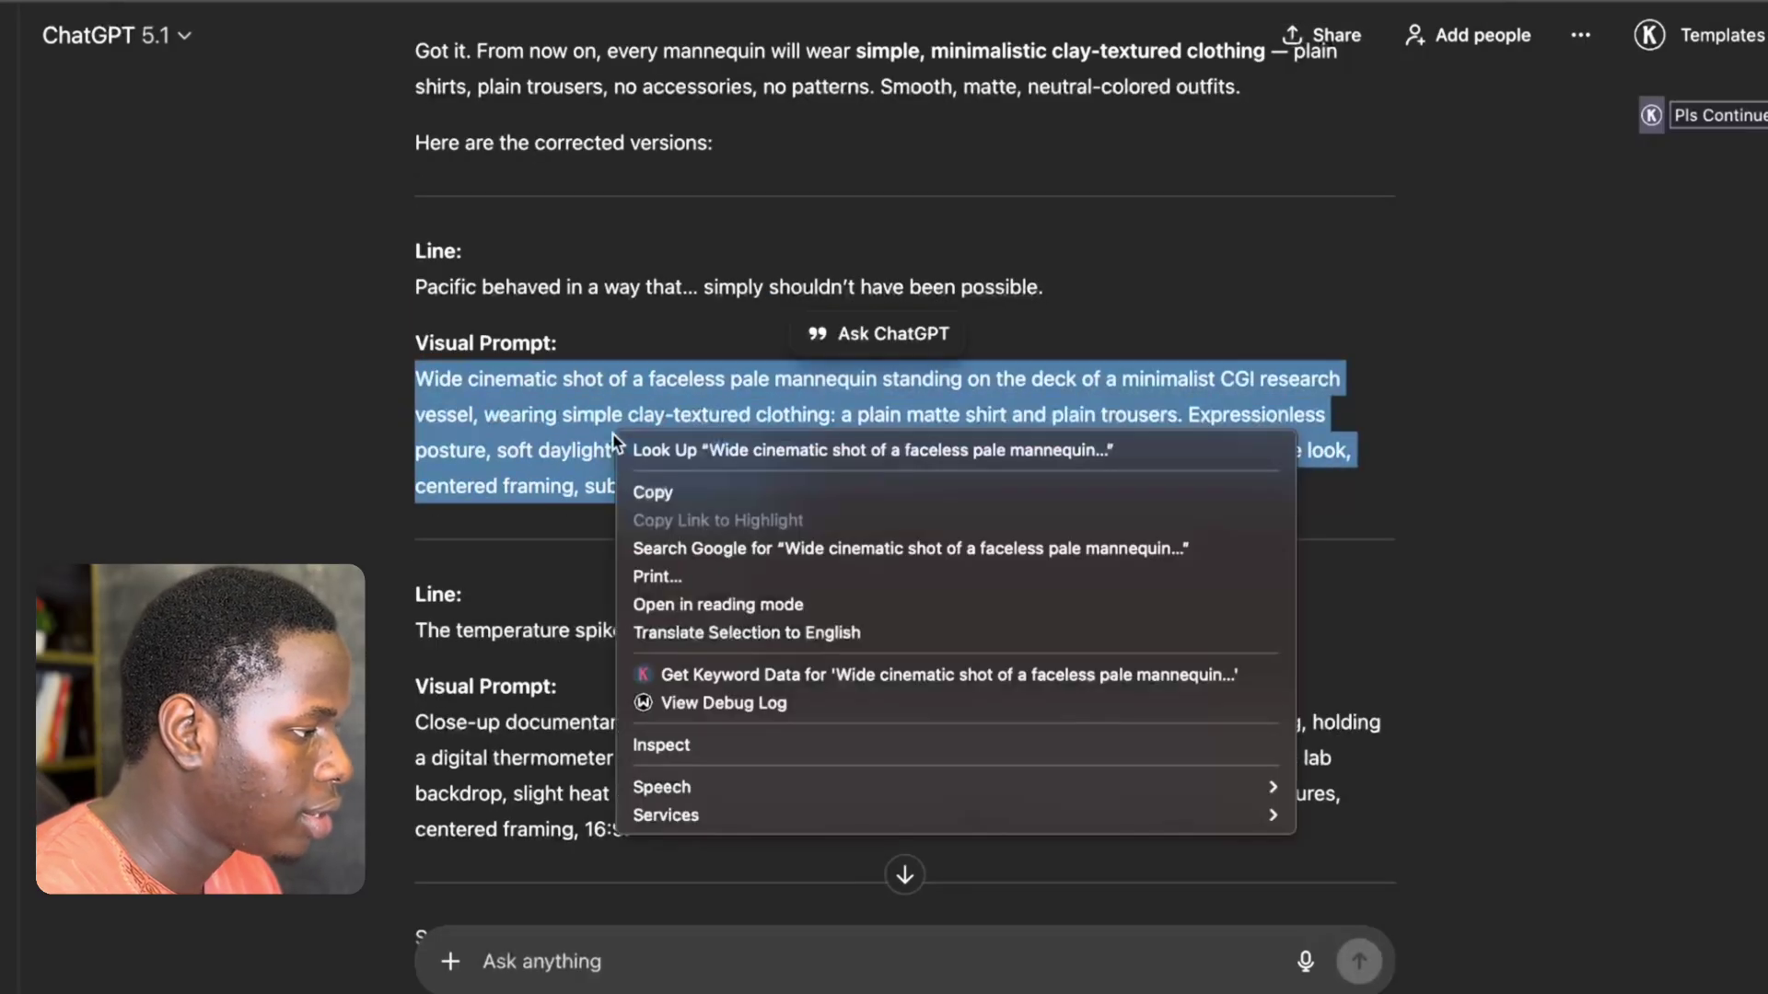
pyautogui.click(656, 490)
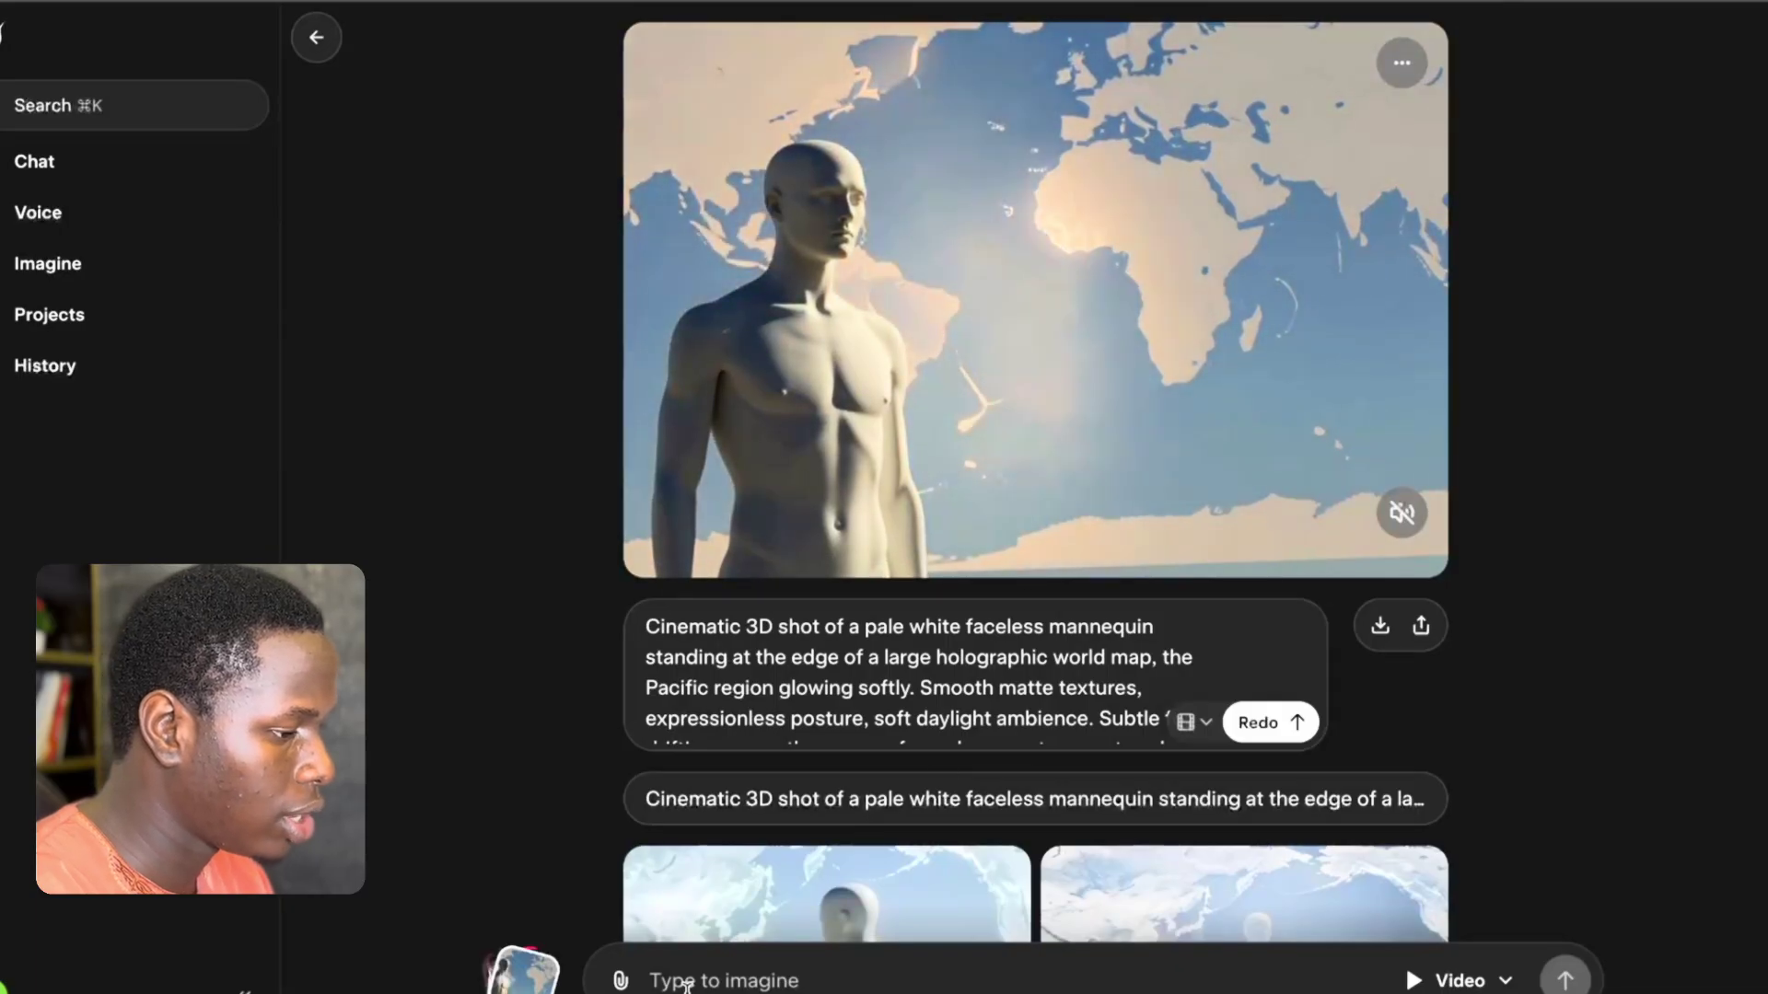
# Generate the research-vessel deck mannequin video from the ship-deck prompt, then pause it.
pyautogui.press('super+v')
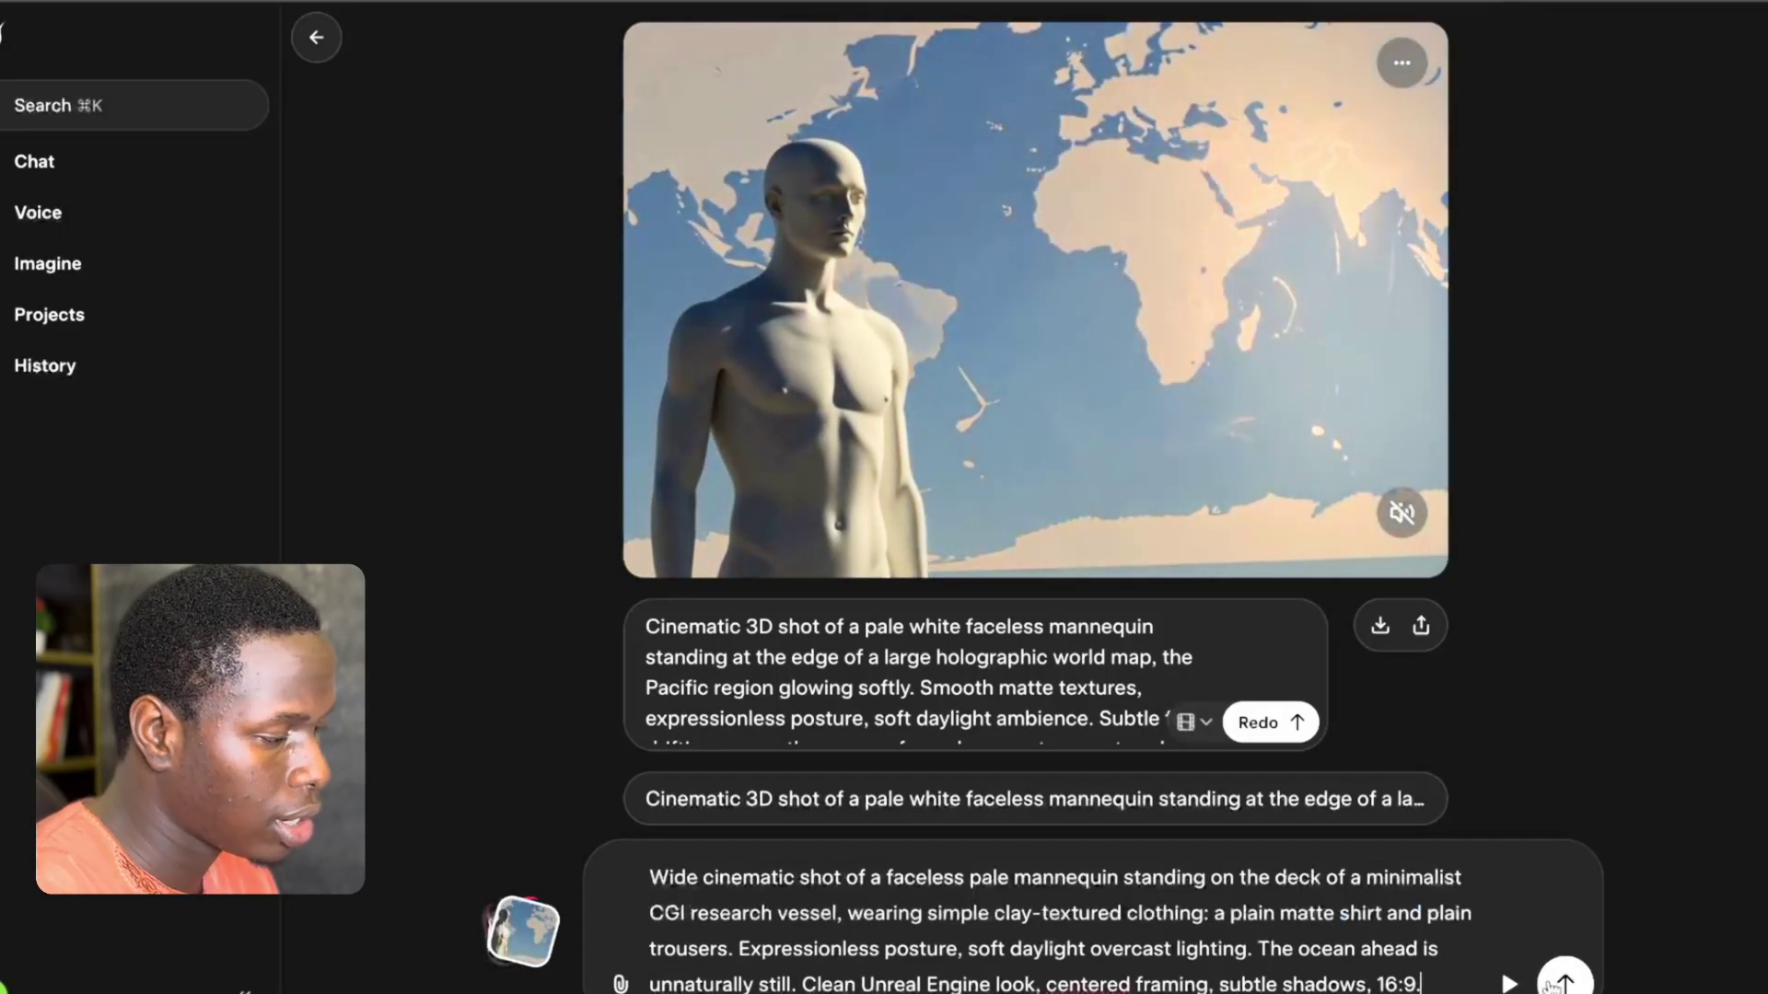
pyautogui.press('Return')
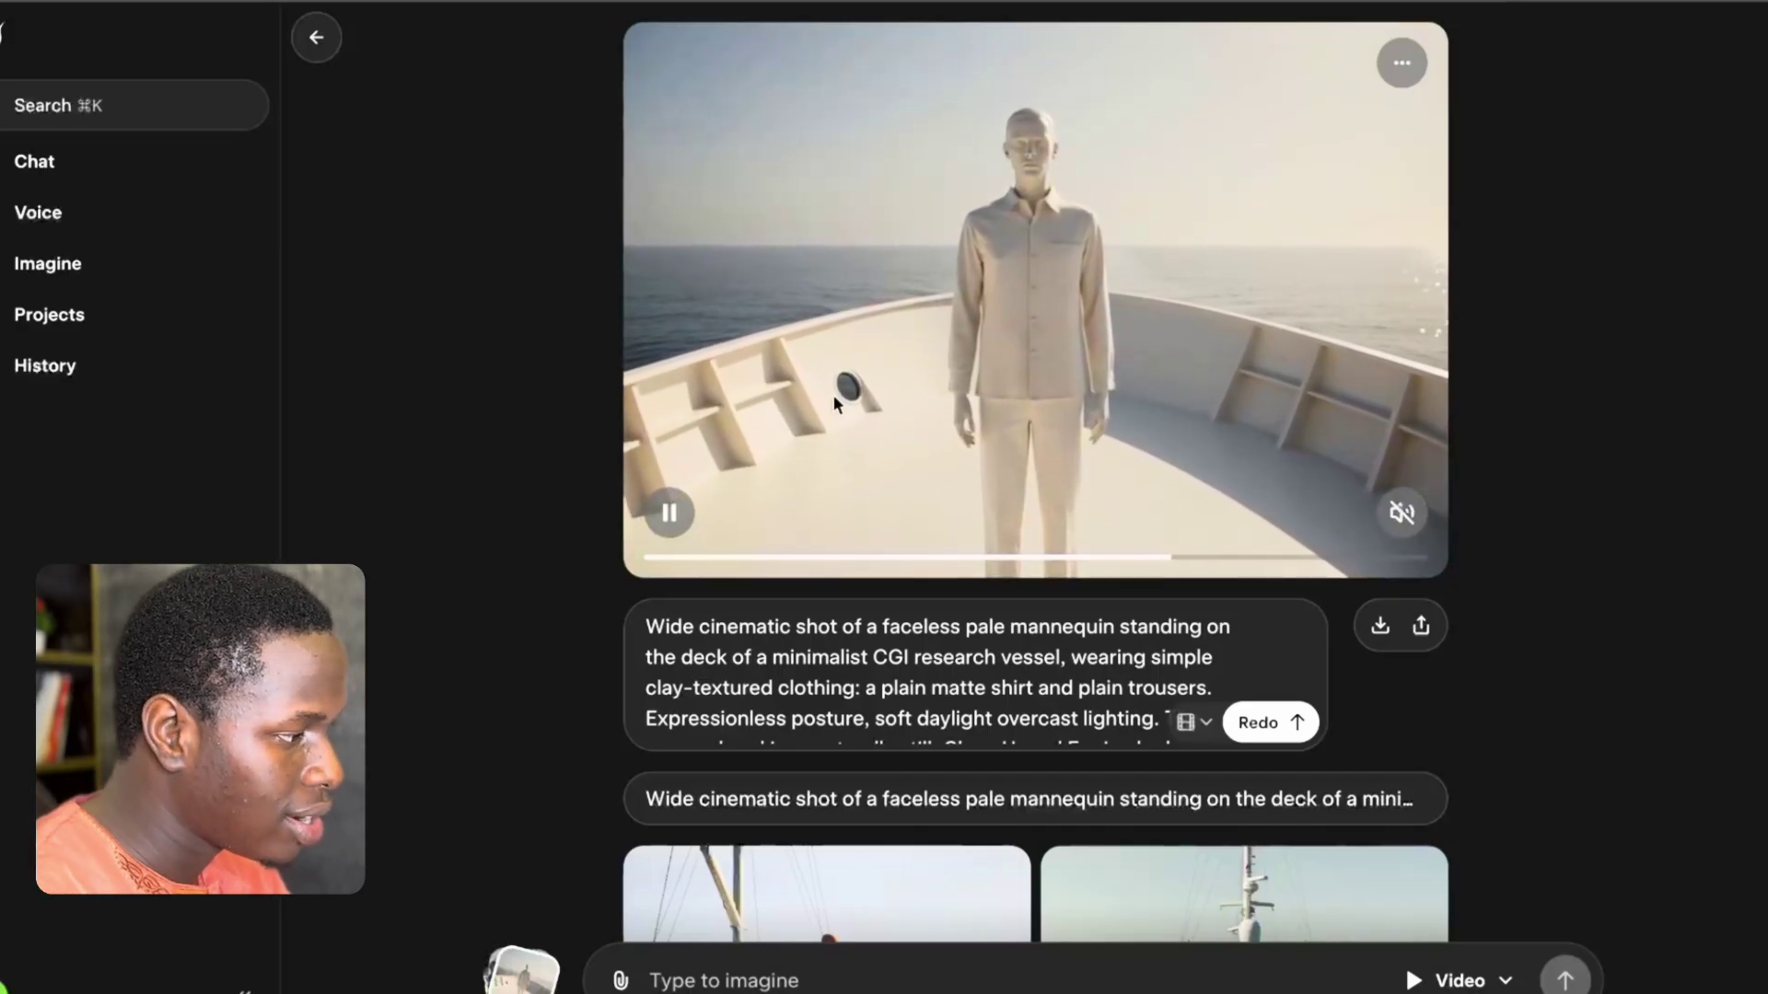
pyautogui.click(690, 520)
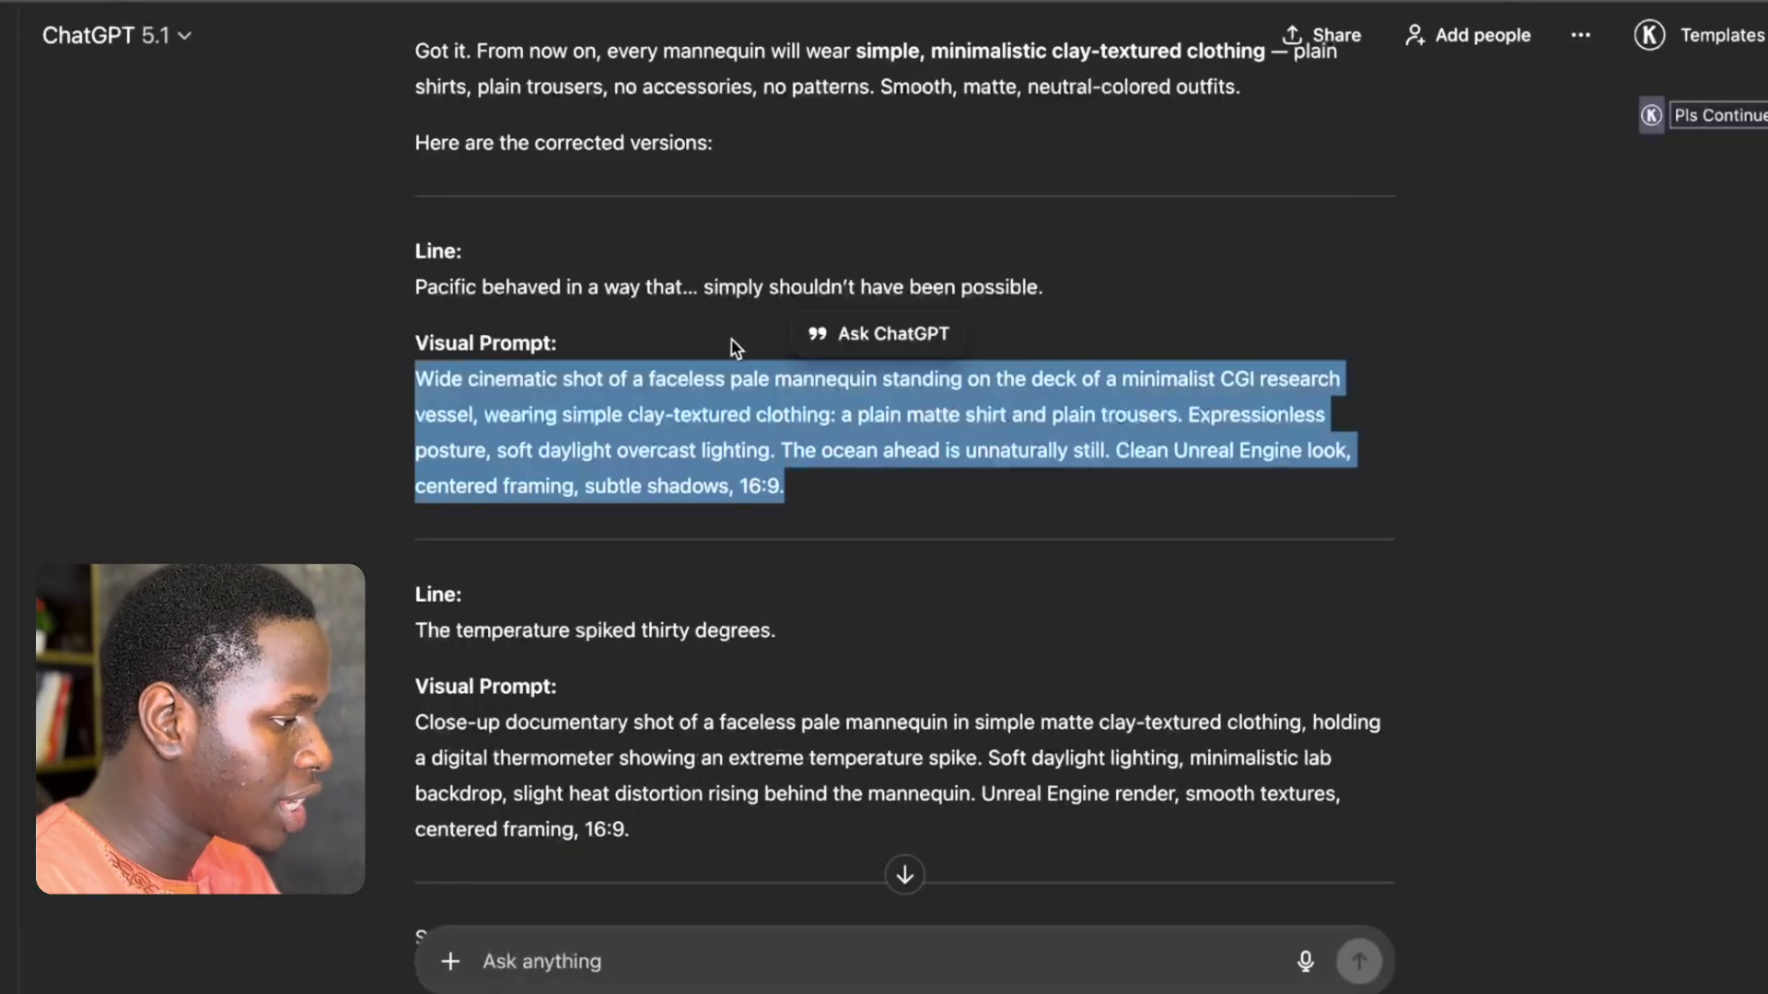
# Copy the close-up thermometer visual prompt from the ChatGPT script.
pyautogui.scroll(-3, 733, 347)
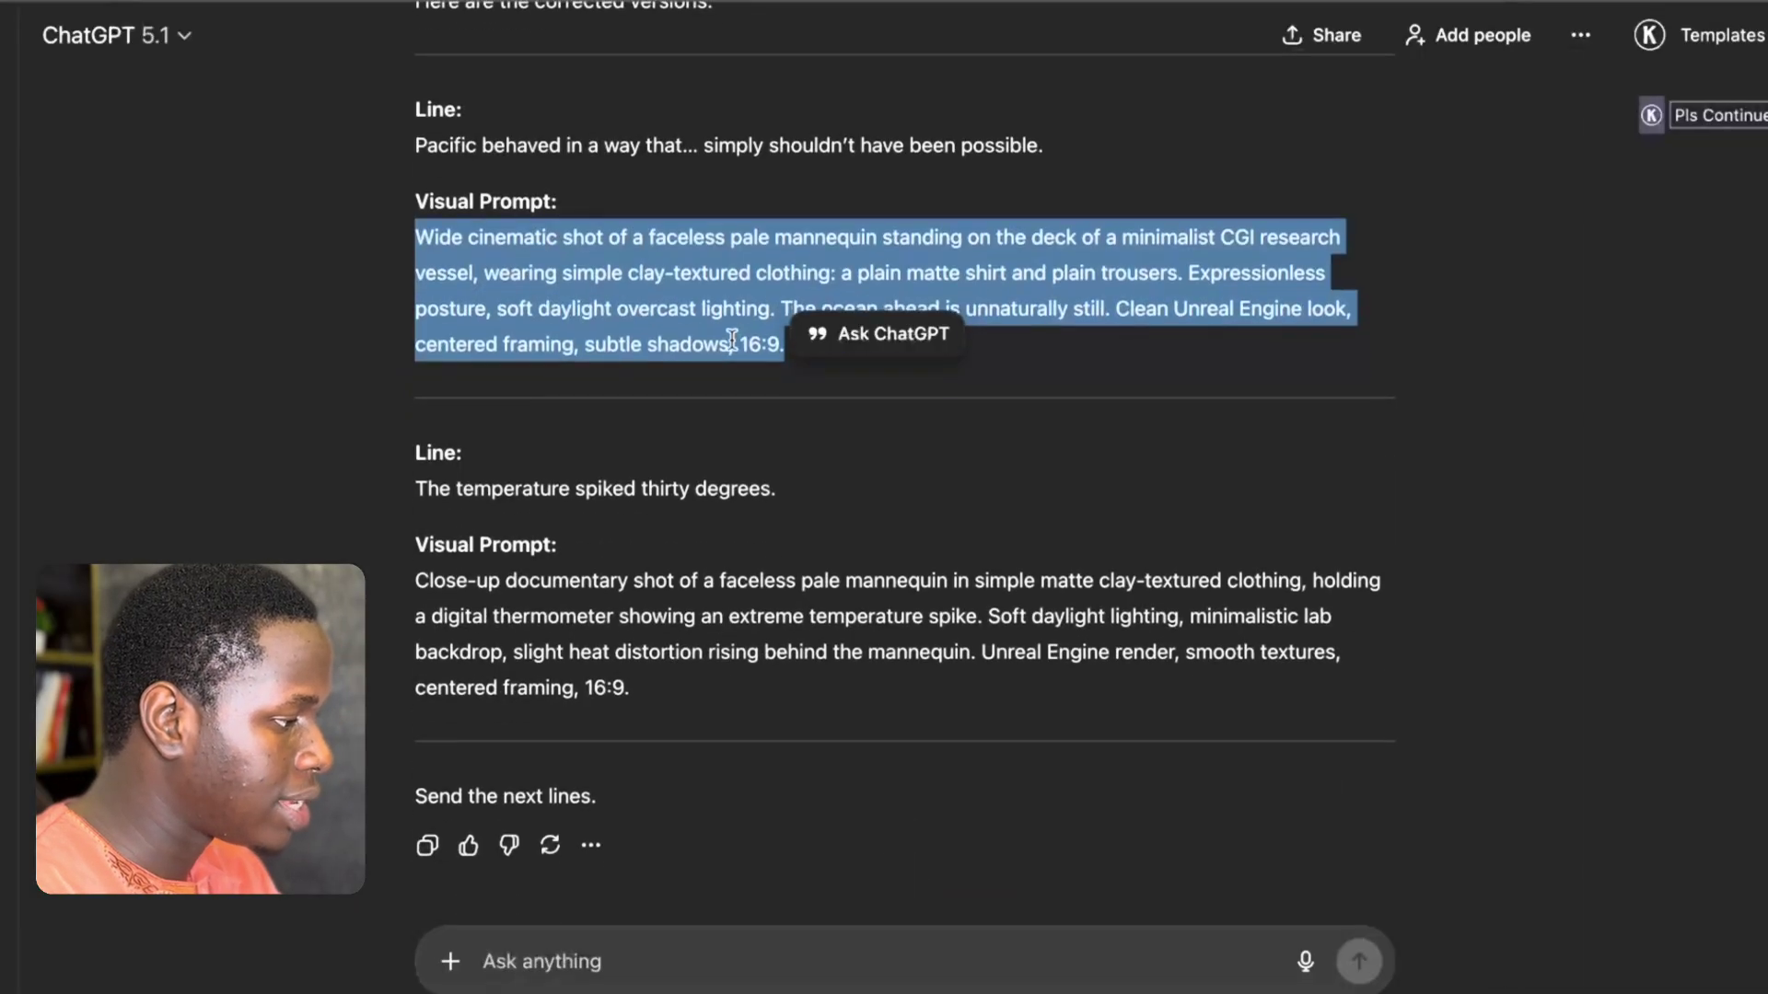
pyautogui.click(511, 474)
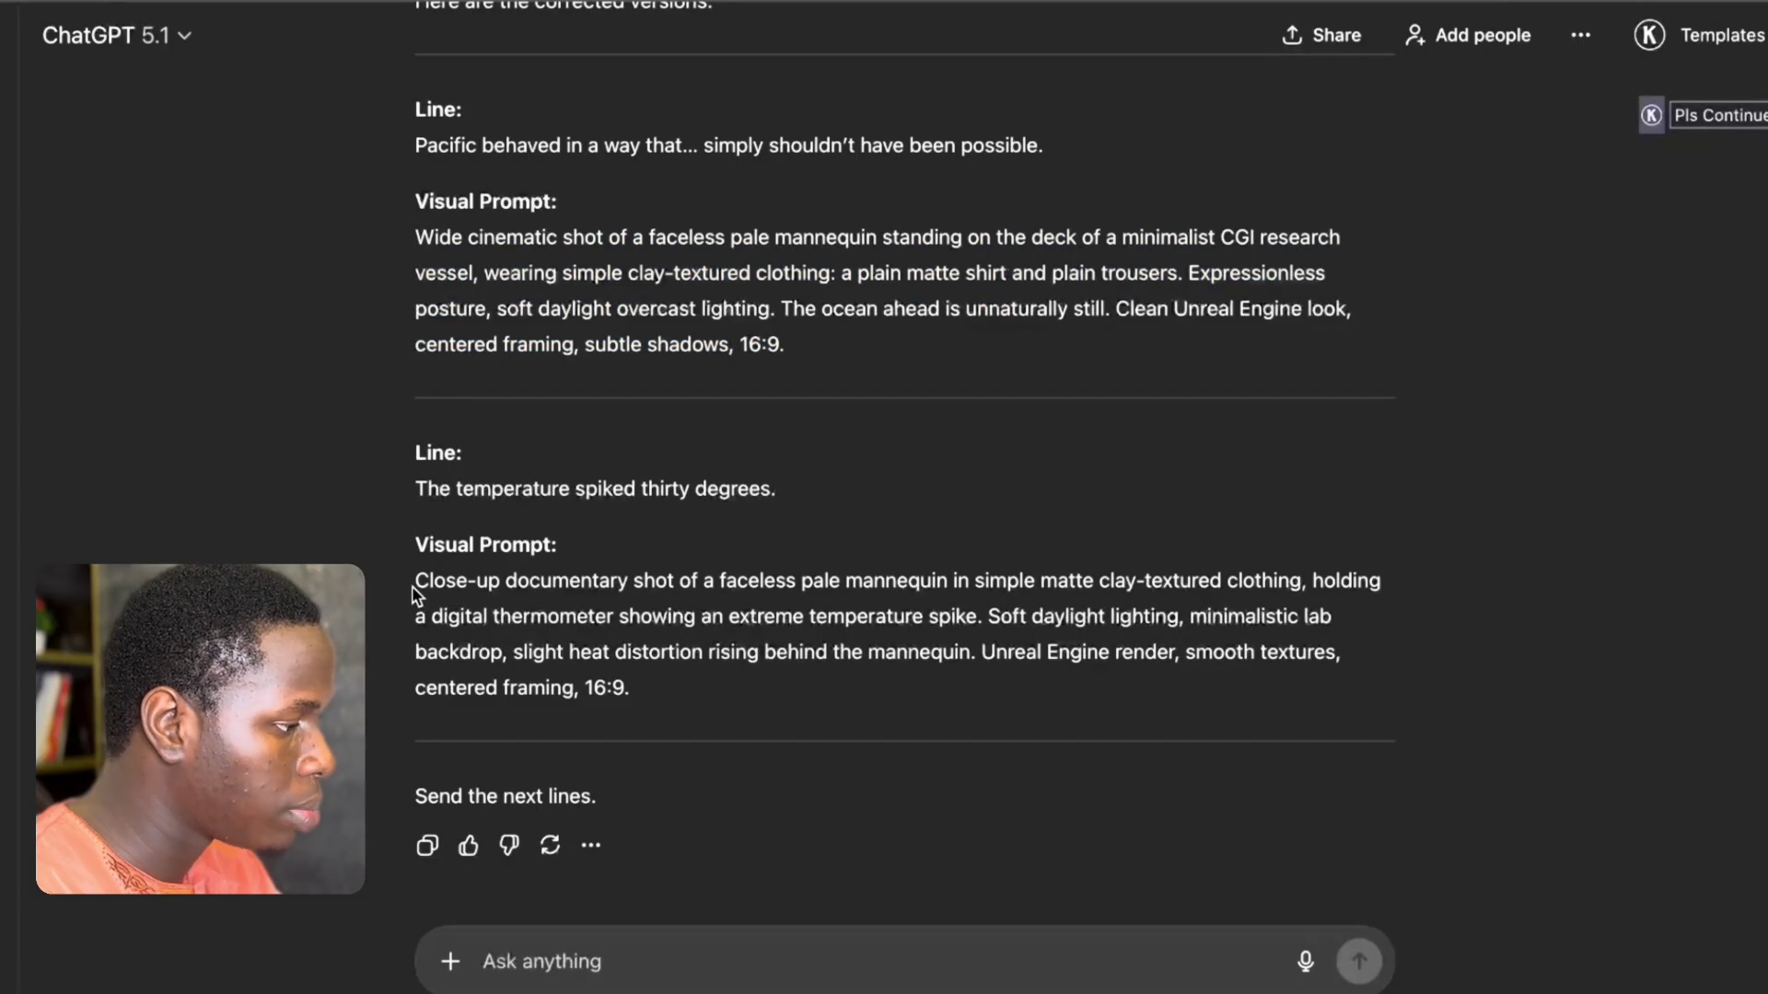
pyautogui.moveTo(414, 594); pyautogui.dragTo(706, 707)
pyautogui.rightClick(583, 626)
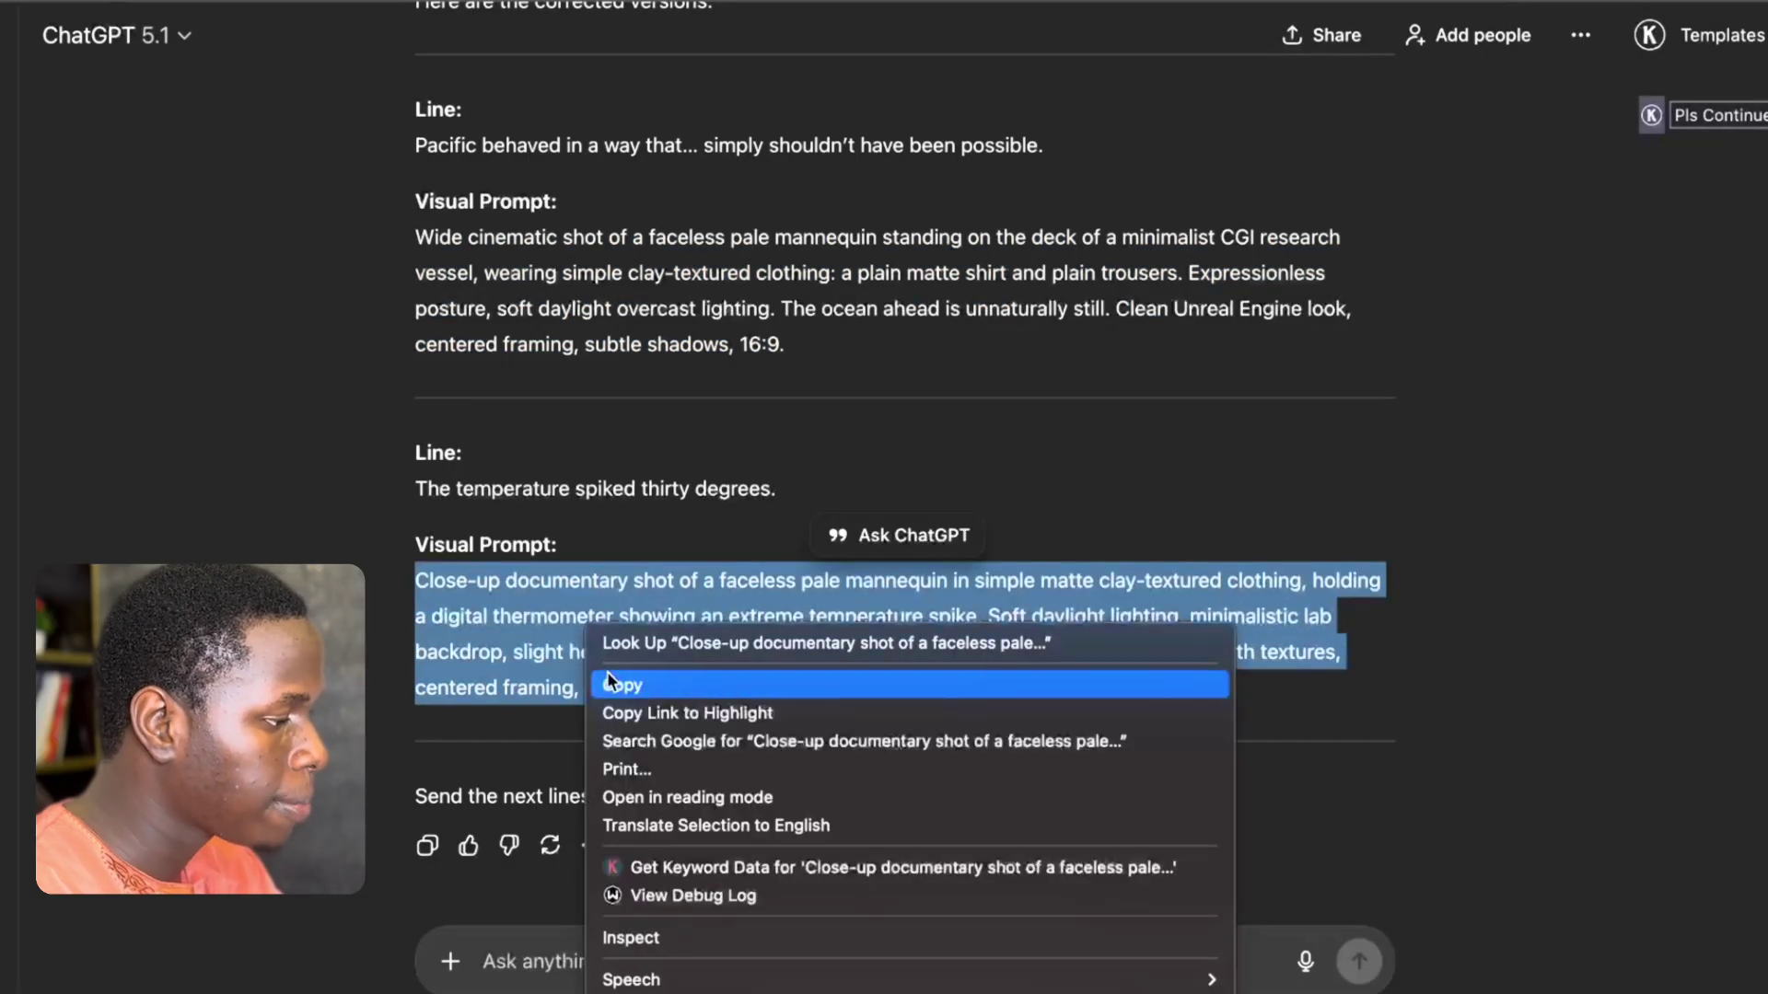
pyautogui.click(606, 671)
# Generate the thermometer close-up video from that prompt in Grok Imagine and pause it.
pyautogui.hotkey('ctrl', 'Tab')
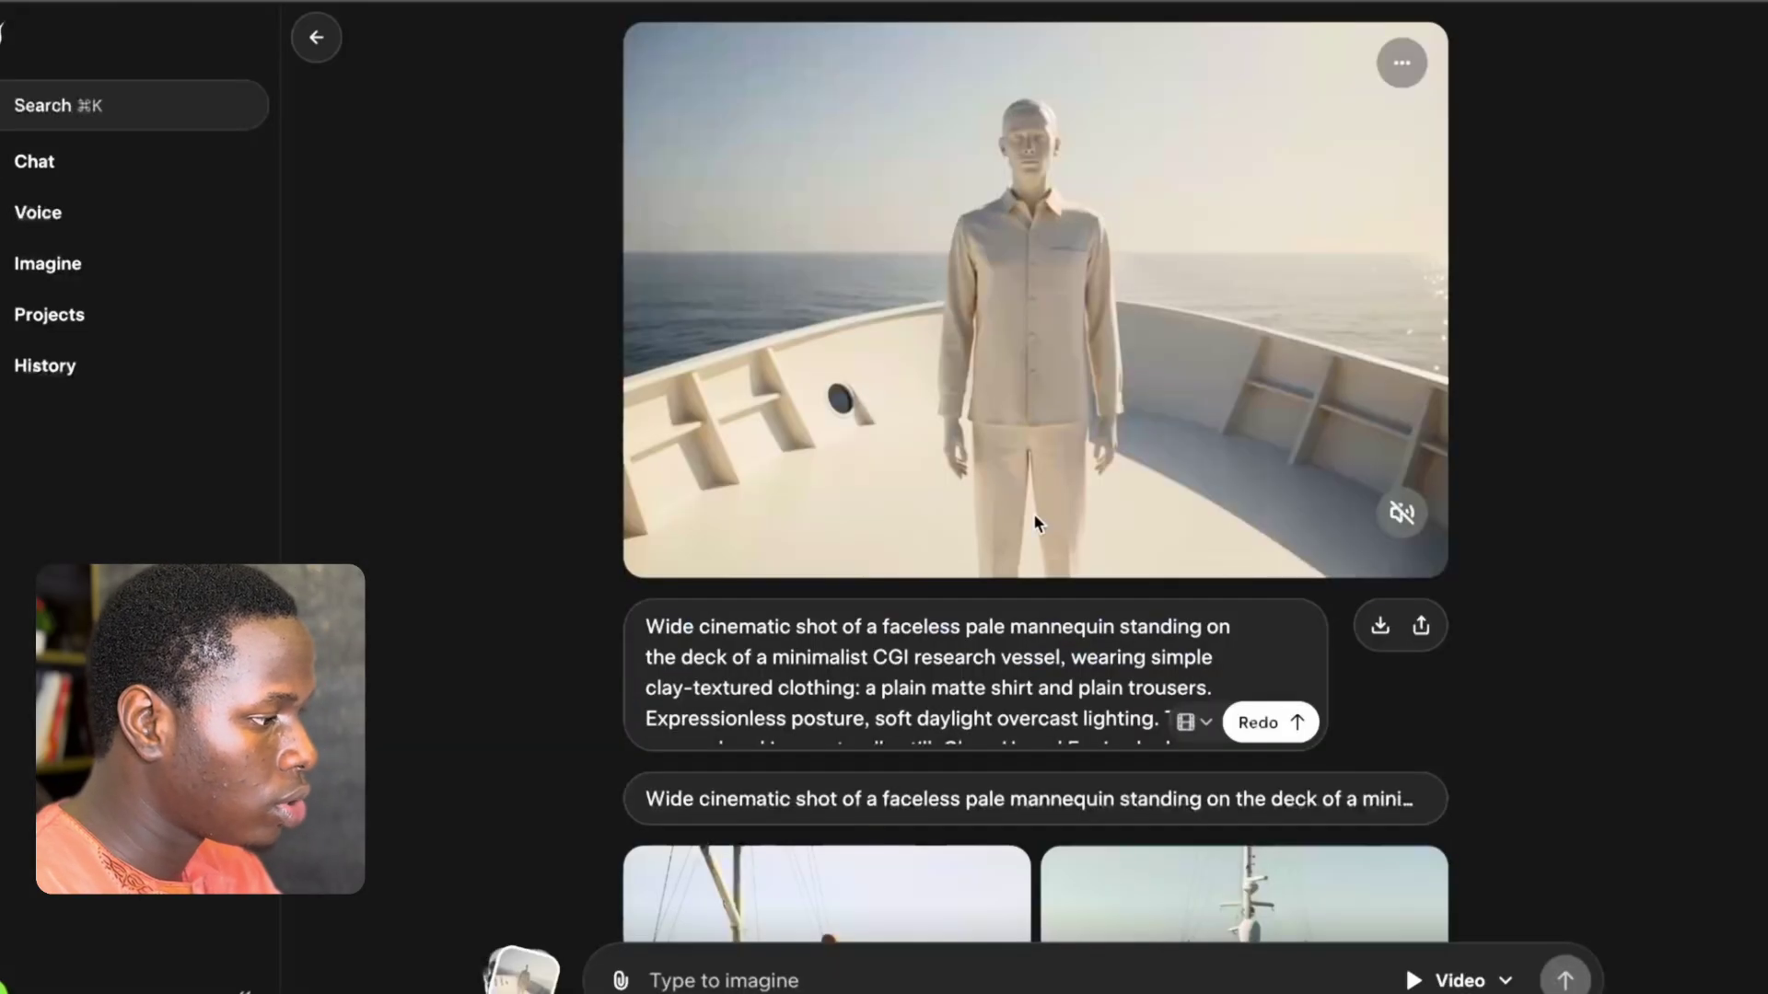
pyautogui.press('super+v')
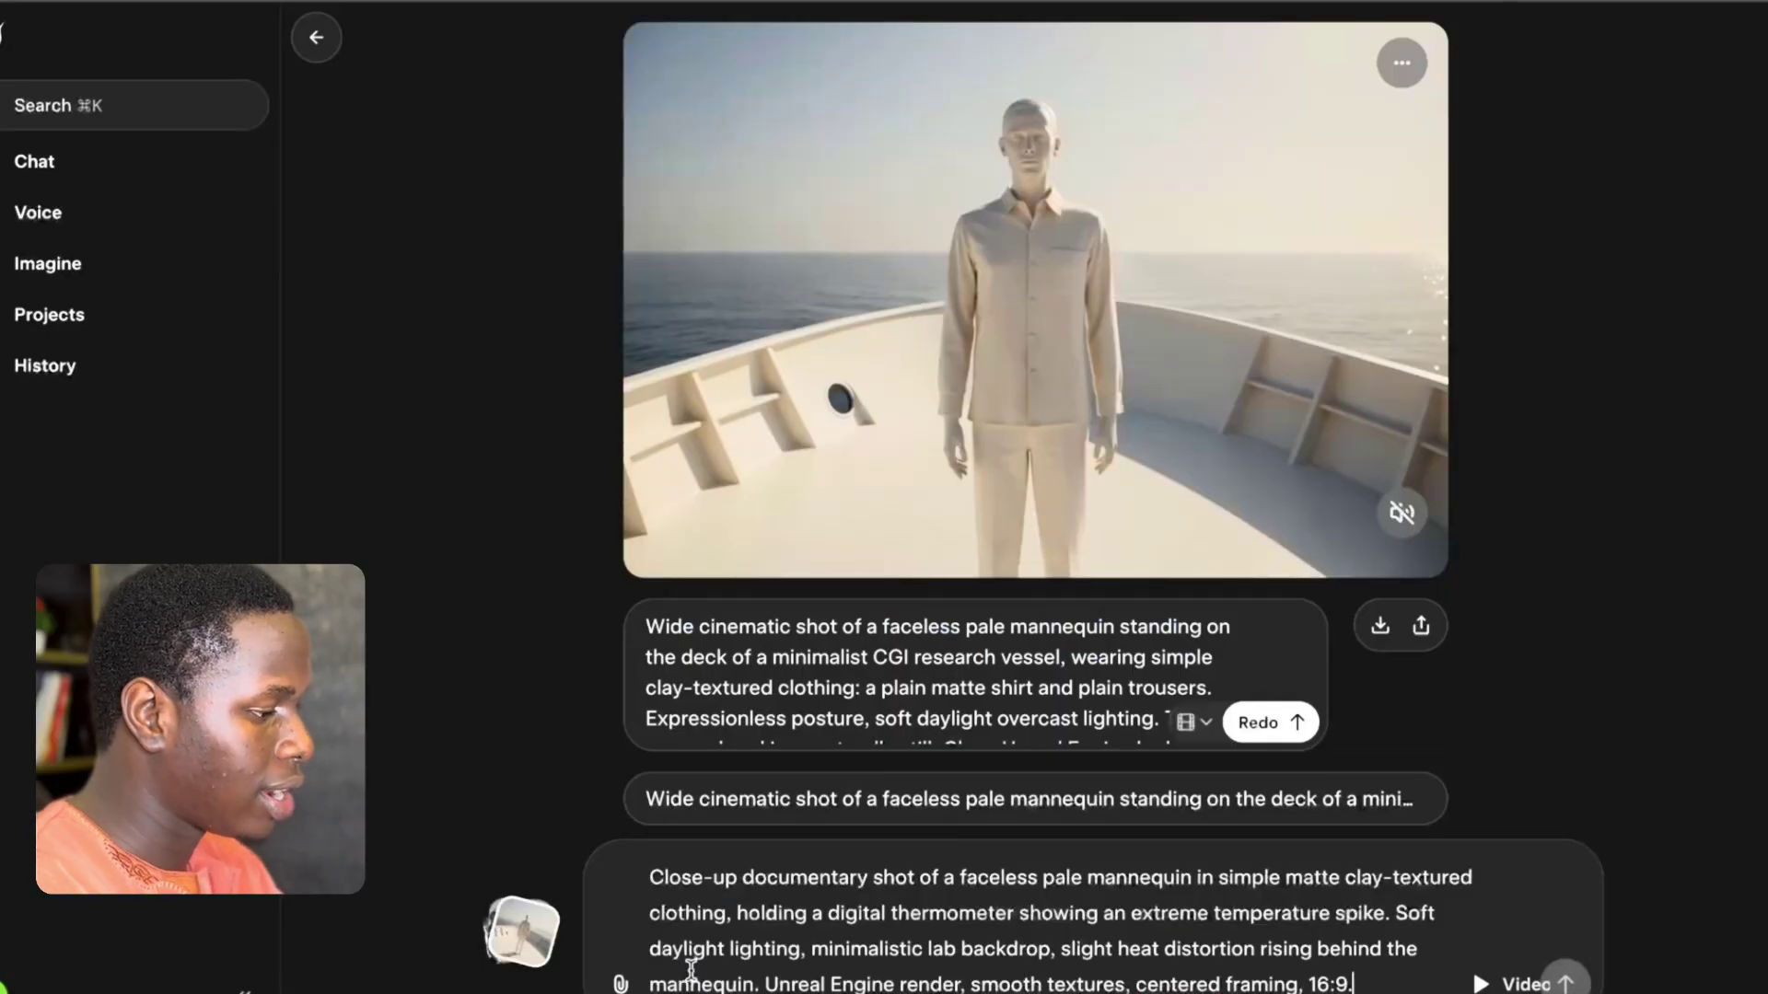
pyautogui.click(1566, 980)
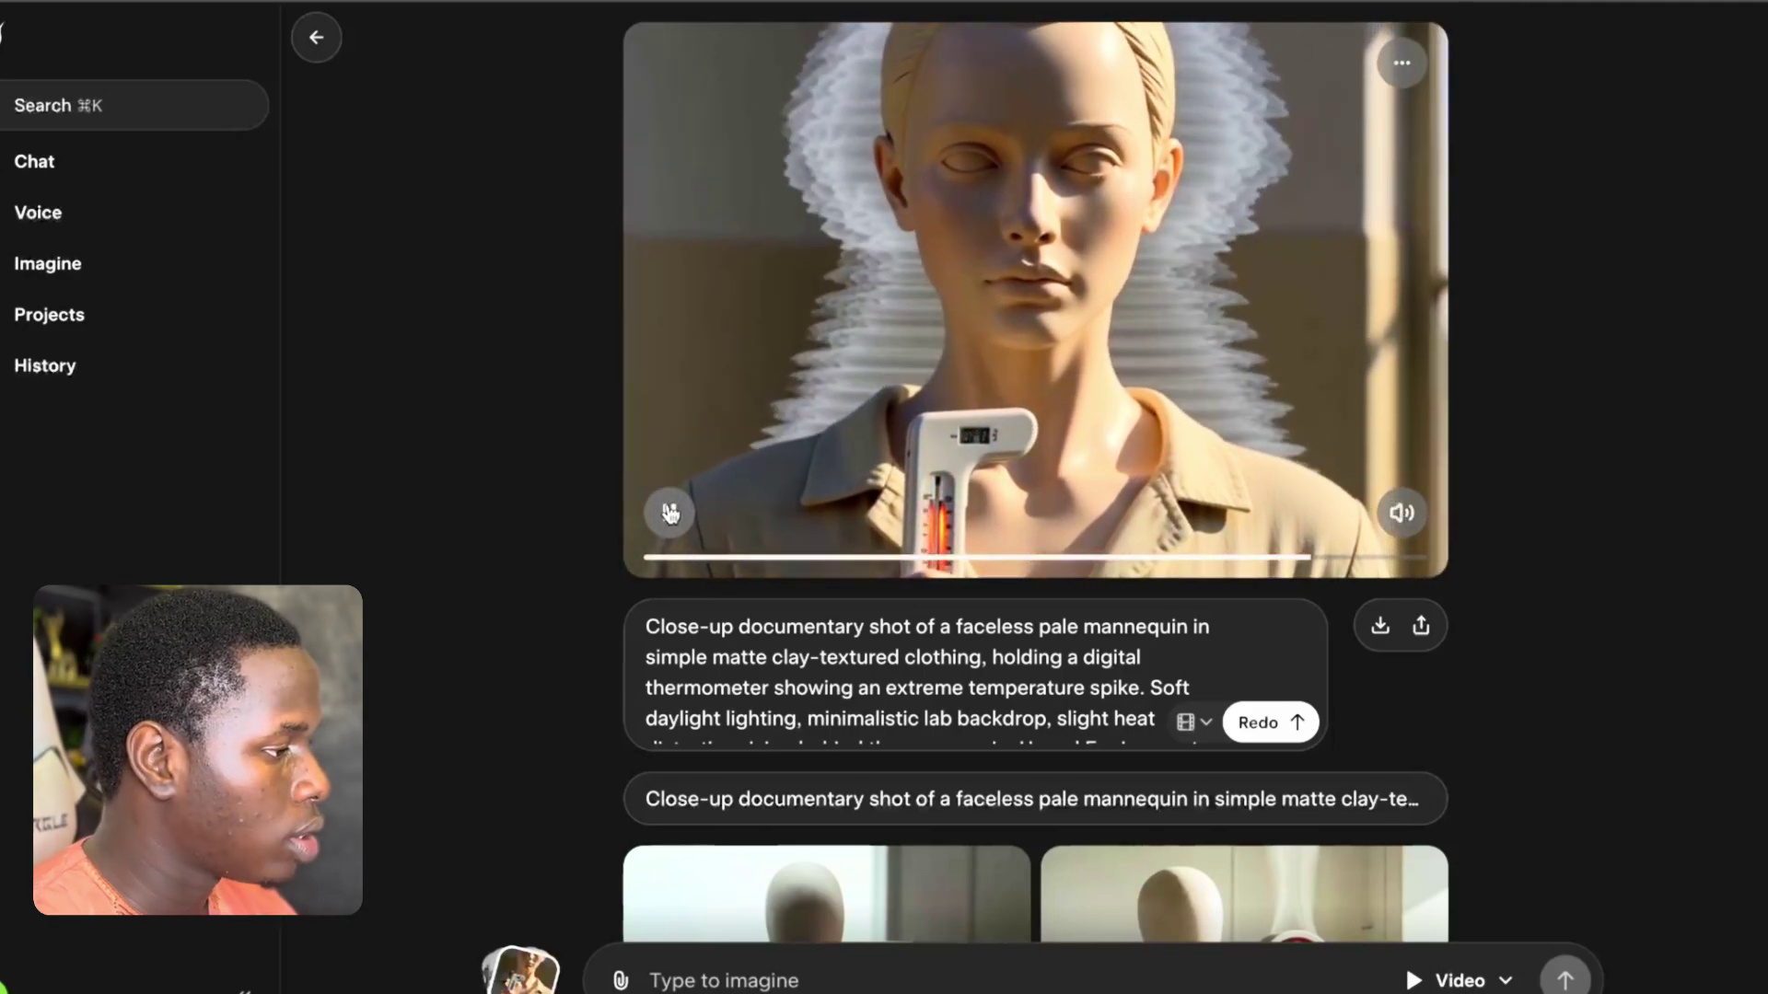
pyautogui.click(681, 511)
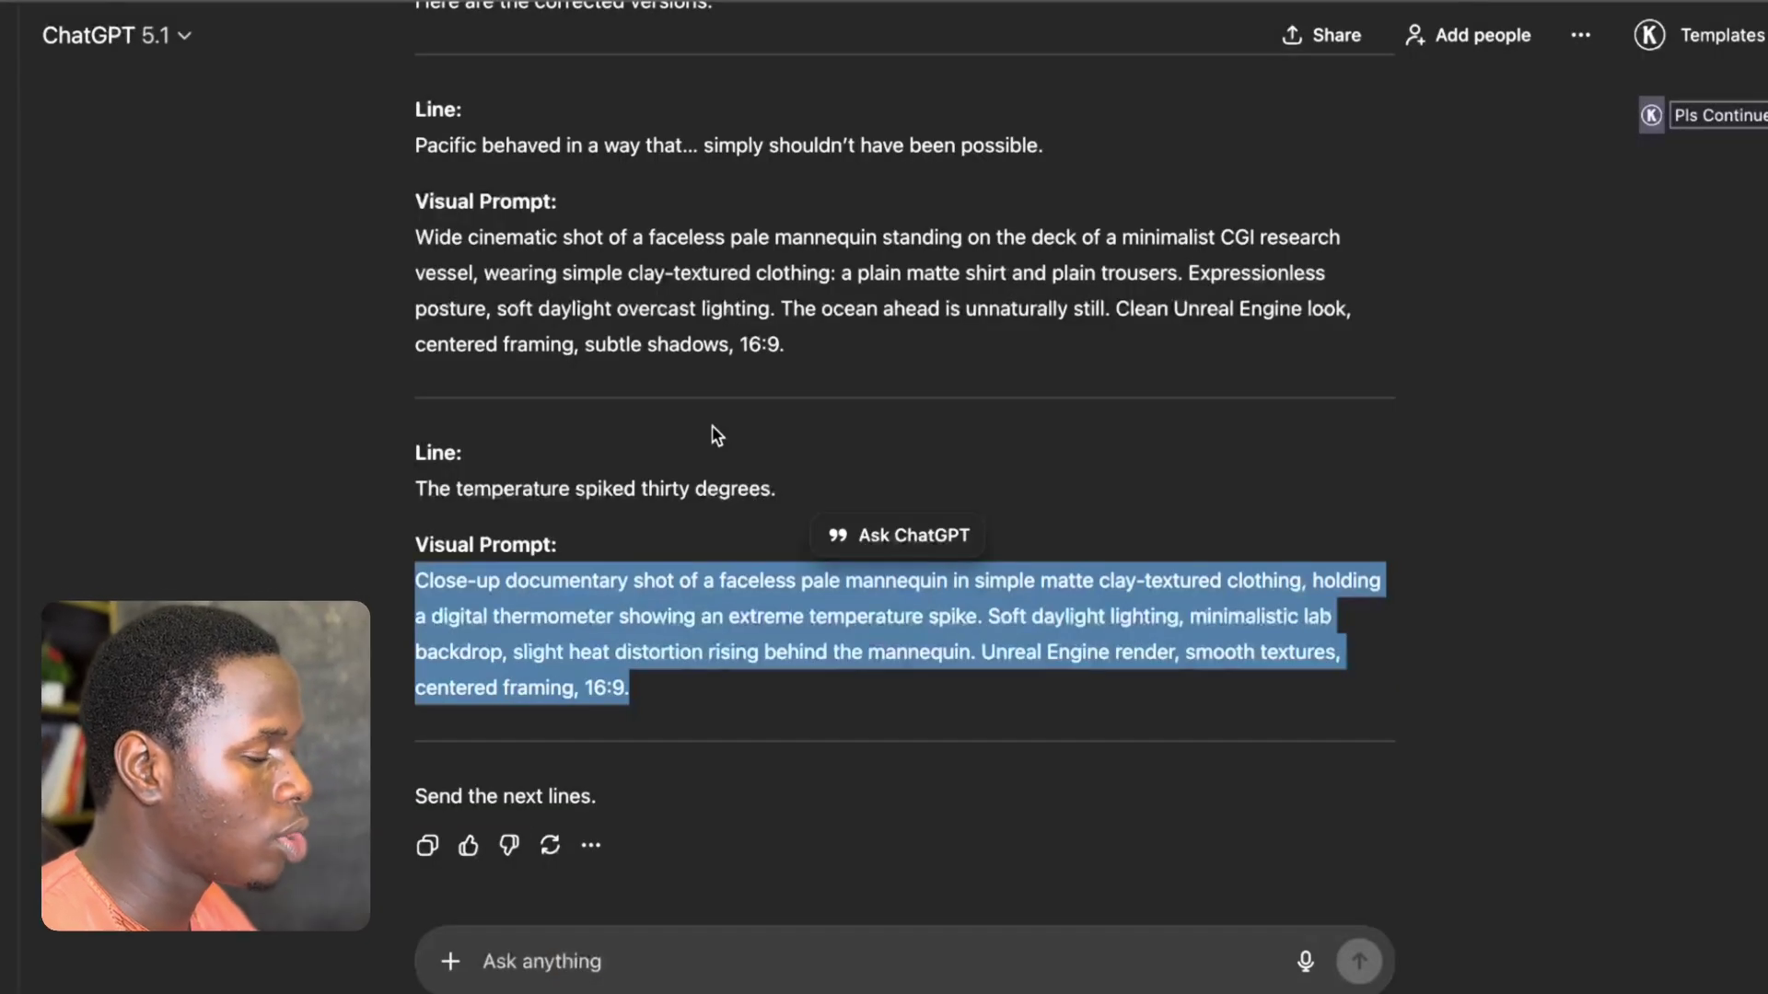
# Copy the opening Scene 1 narration passage from the ChatGPT script.
pyautogui.scroll(20, 716, 435)
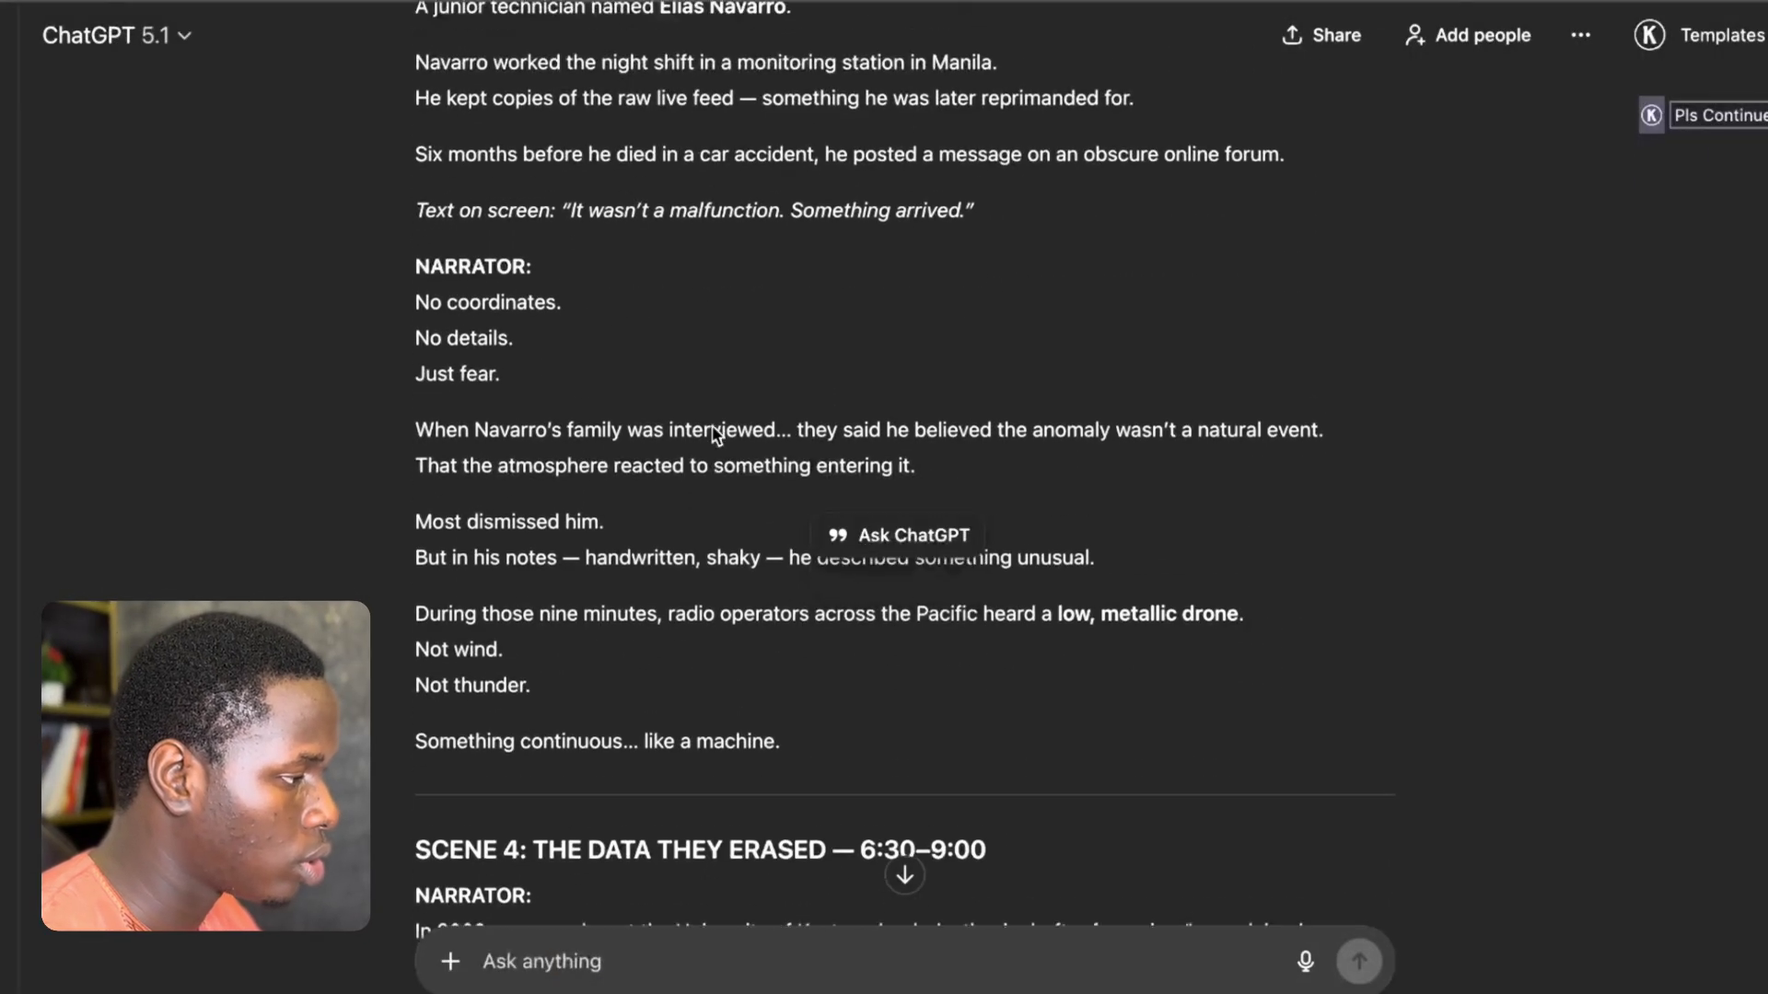
pyautogui.scroll(-4, 716, 435)
pyautogui.scroll(15, 716, 435)
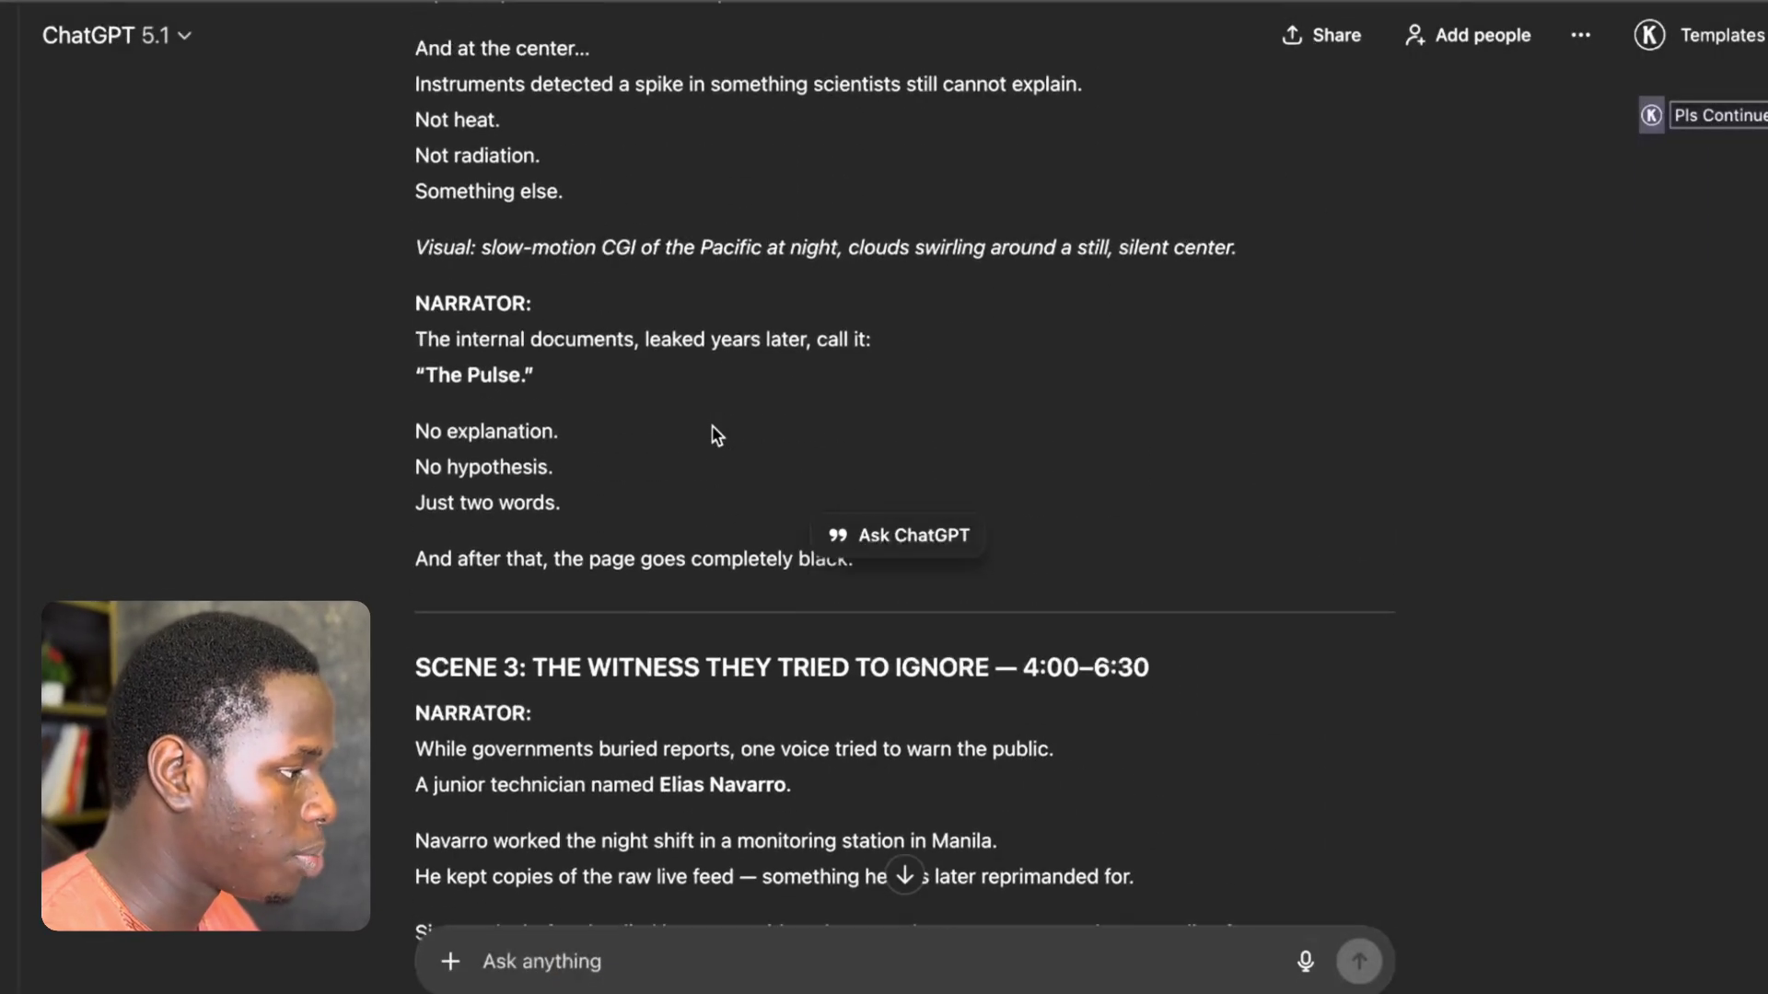
pyautogui.scroll(10, 711, 425)
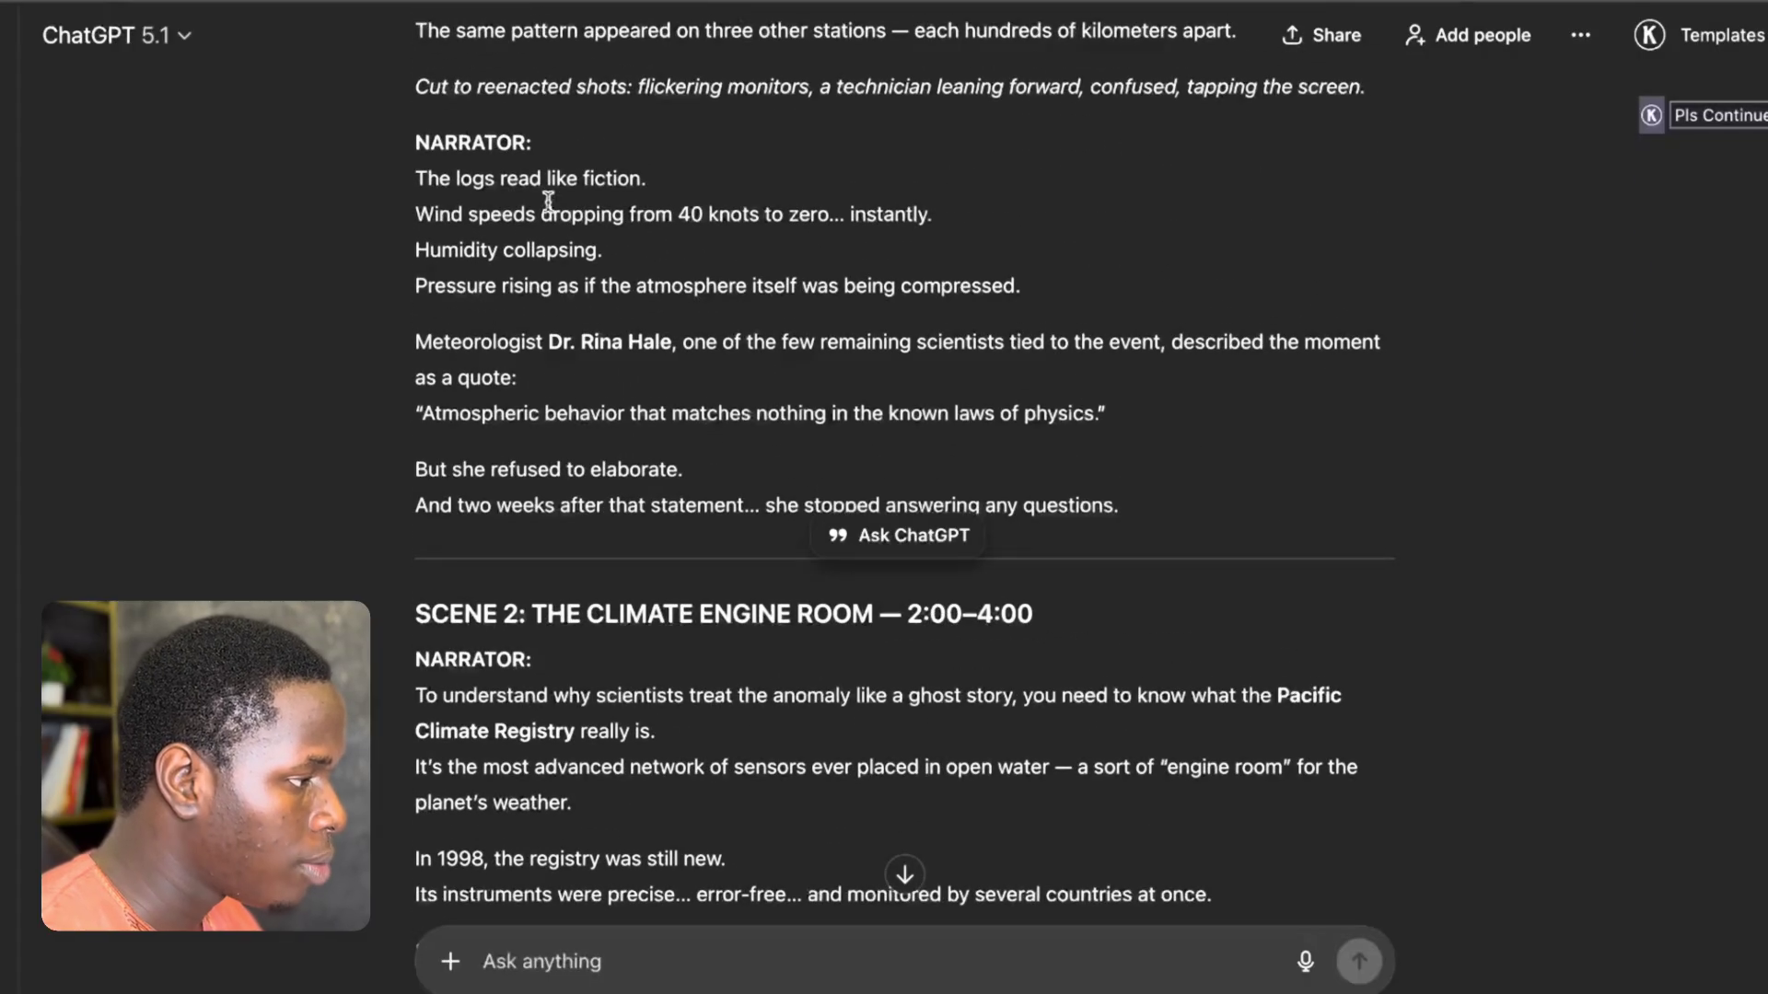
pyautogui.scroll(3, 438, 132)
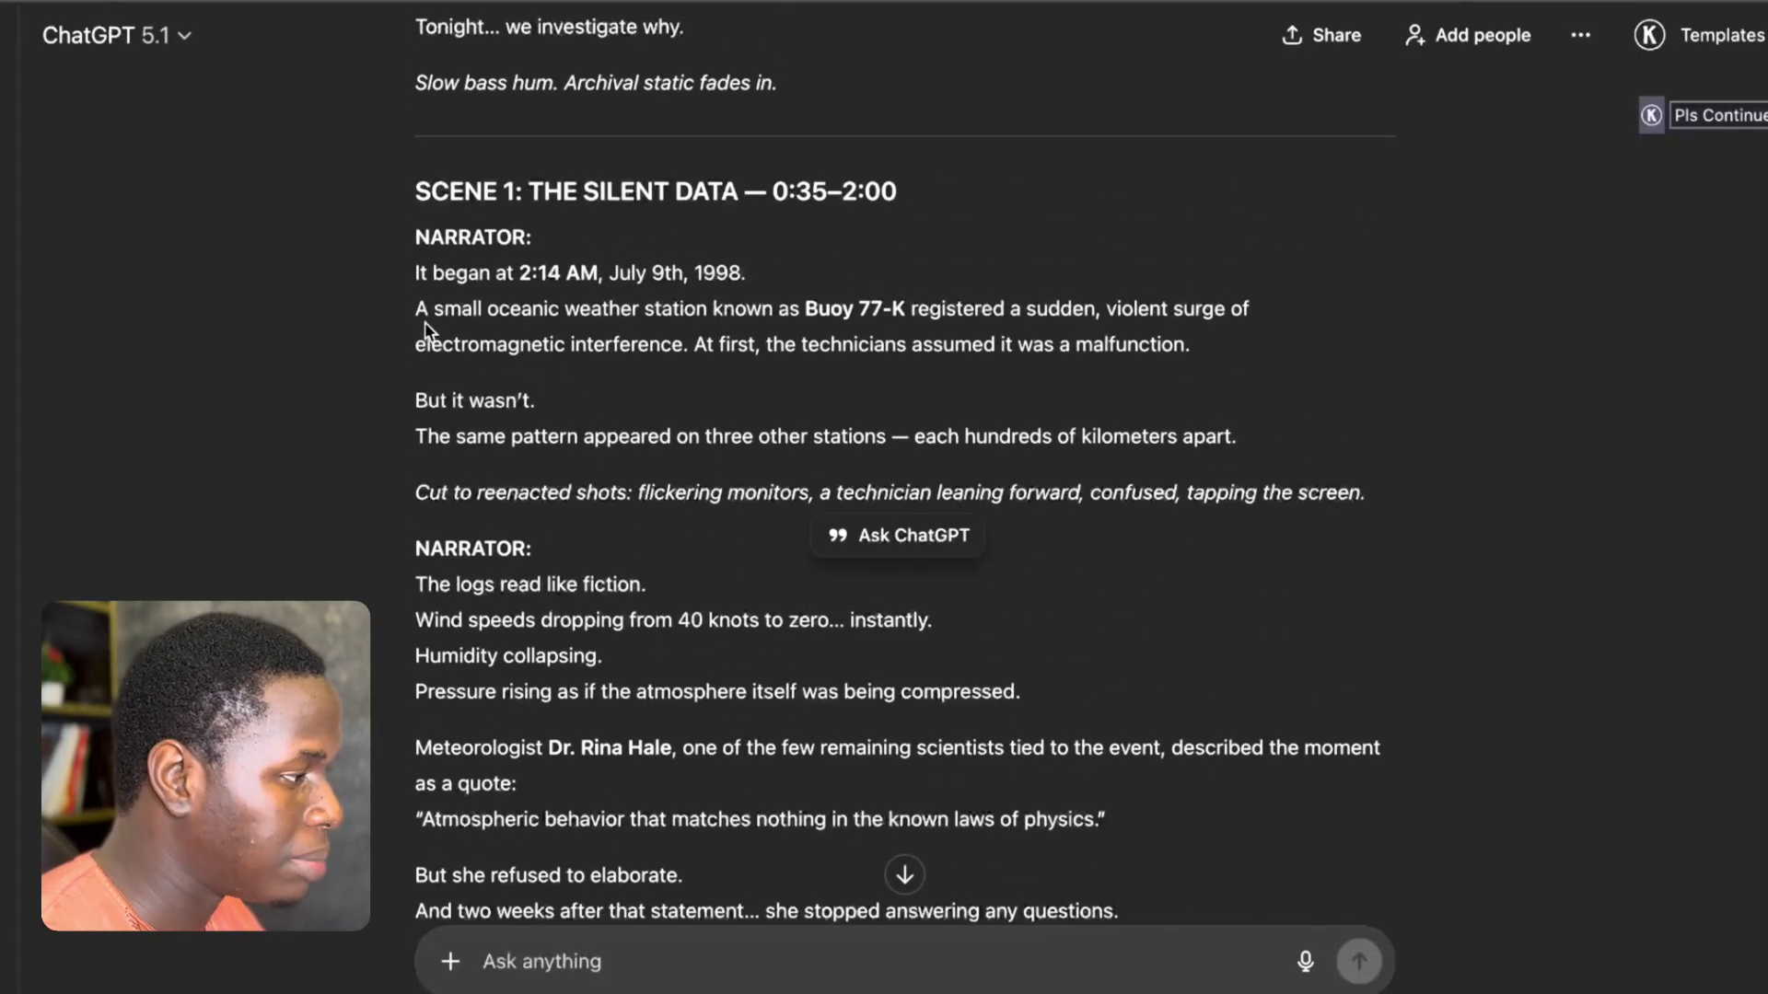
pyautogui.moveTo(396, 274); pyautogui.dragTo(1077, 488)
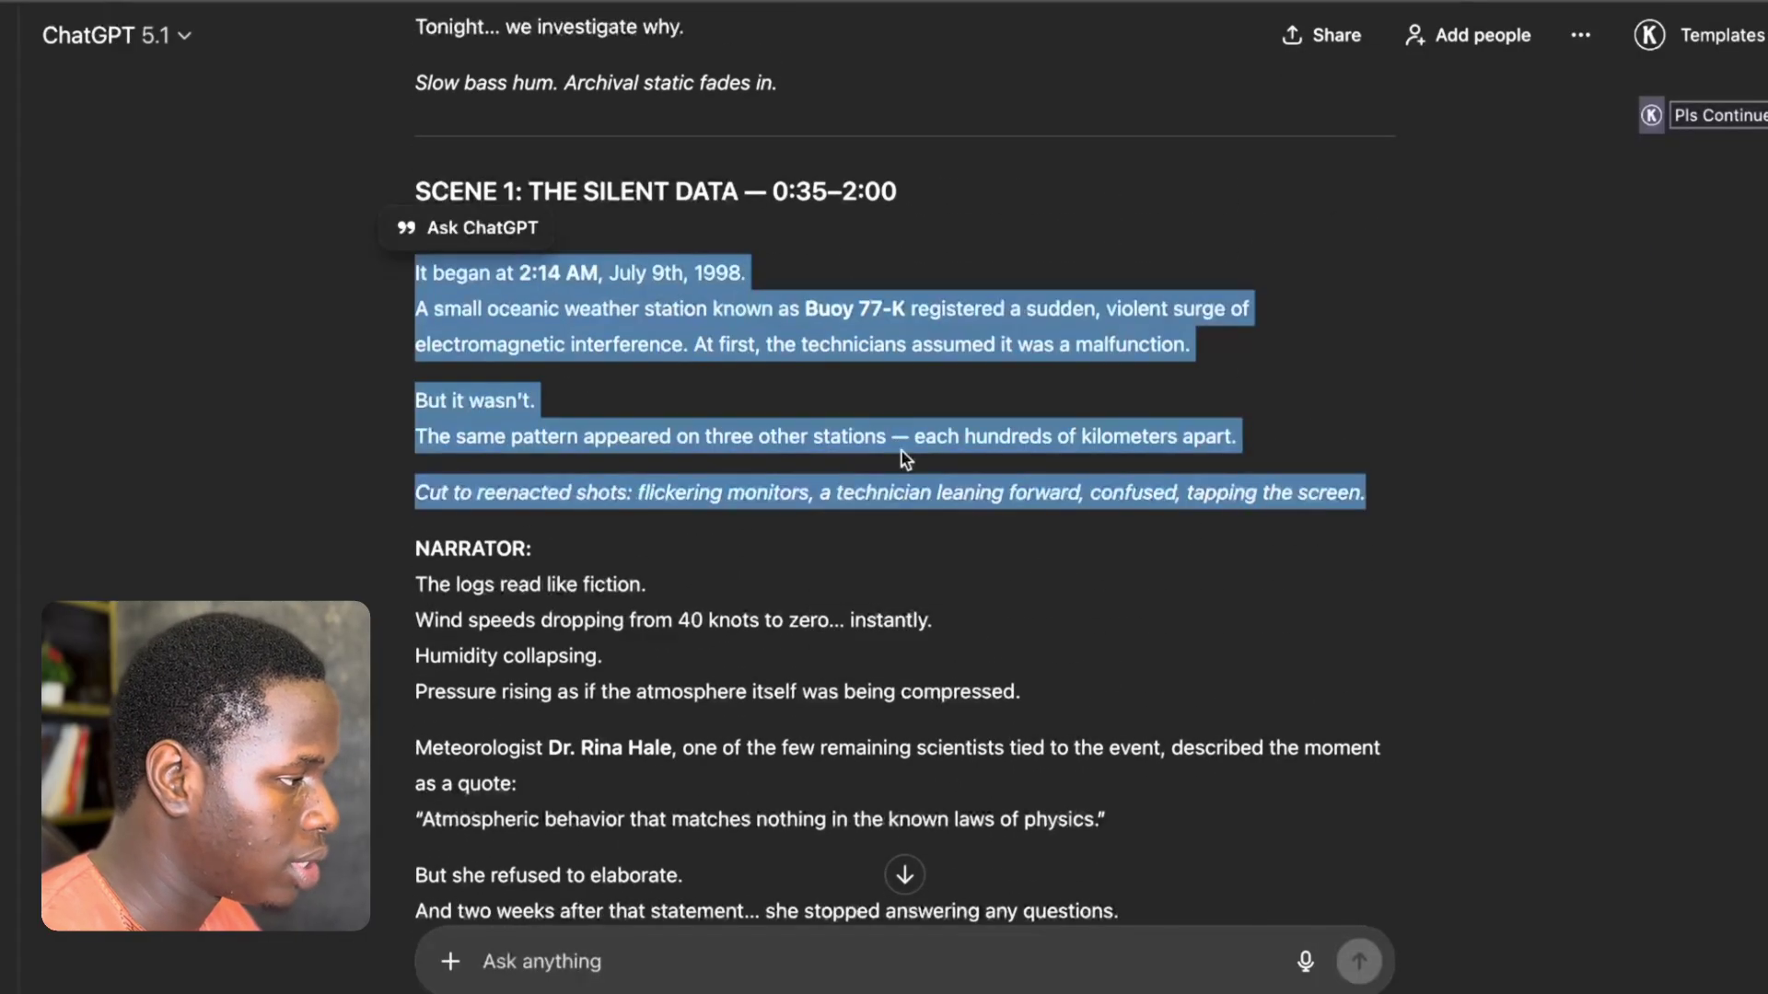
pyautogui.rightClick(576, 306)
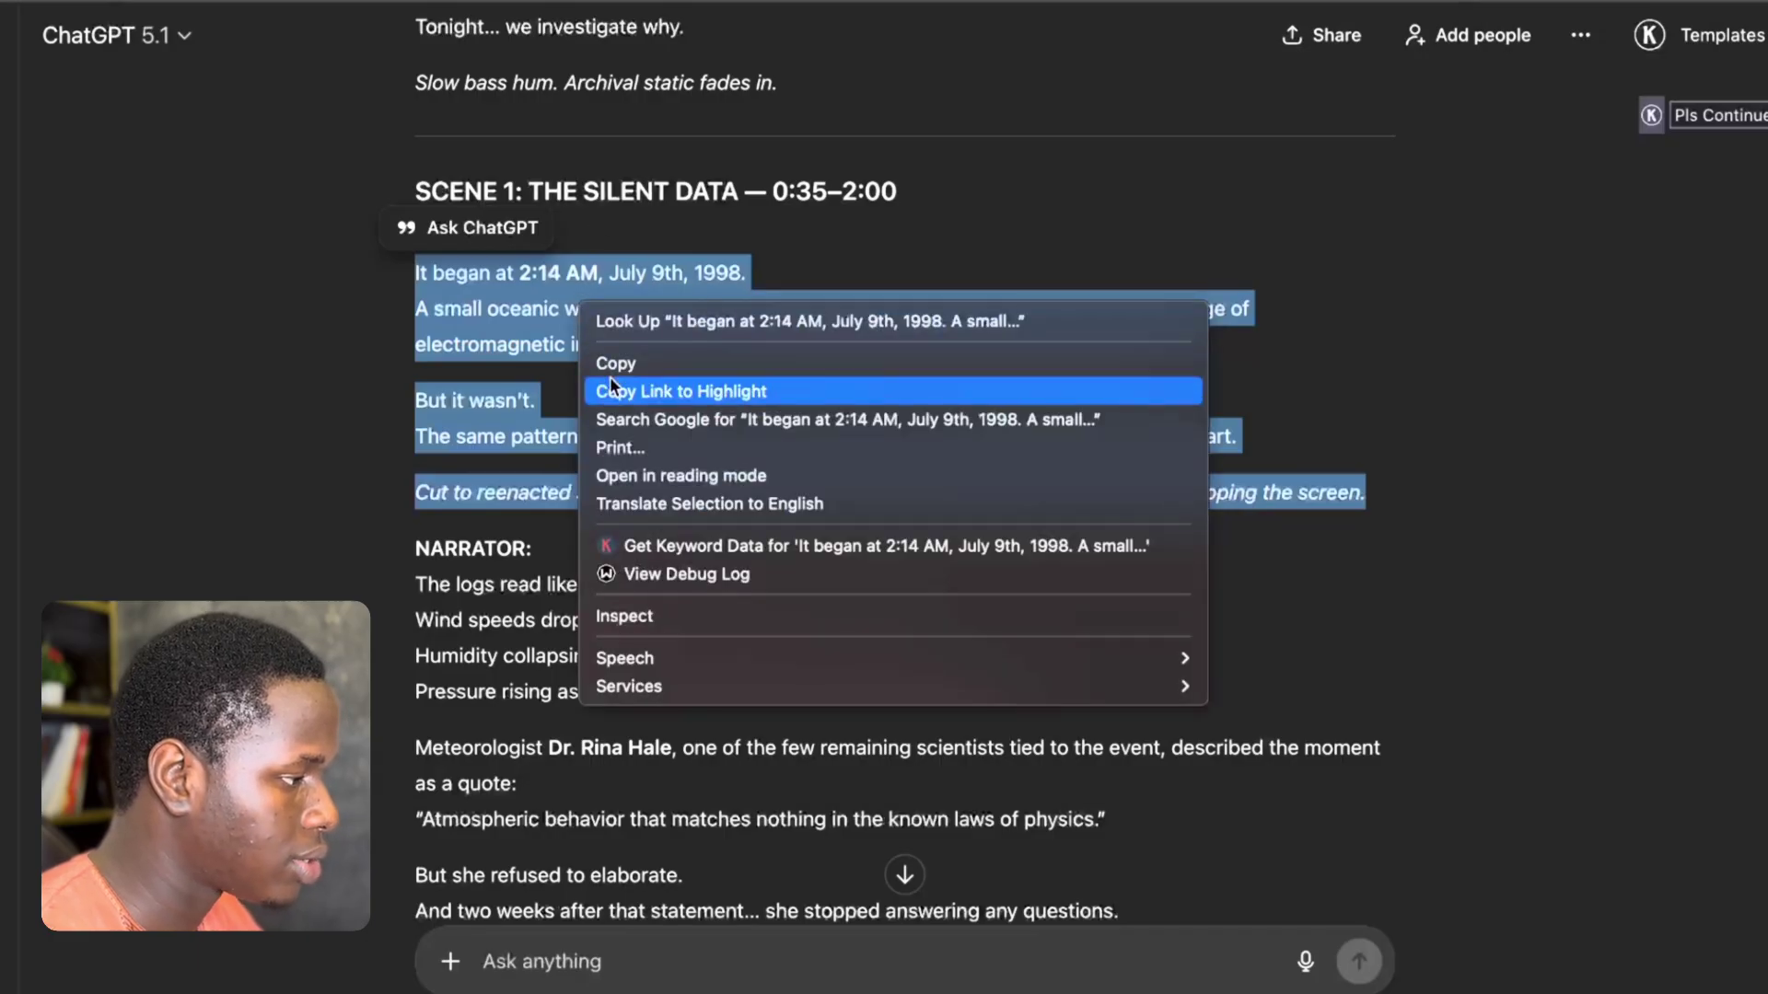
pyautogui.click(609, 381)
pyautogui.rightClick(591, 331)
pyautogui.click(610, 388)
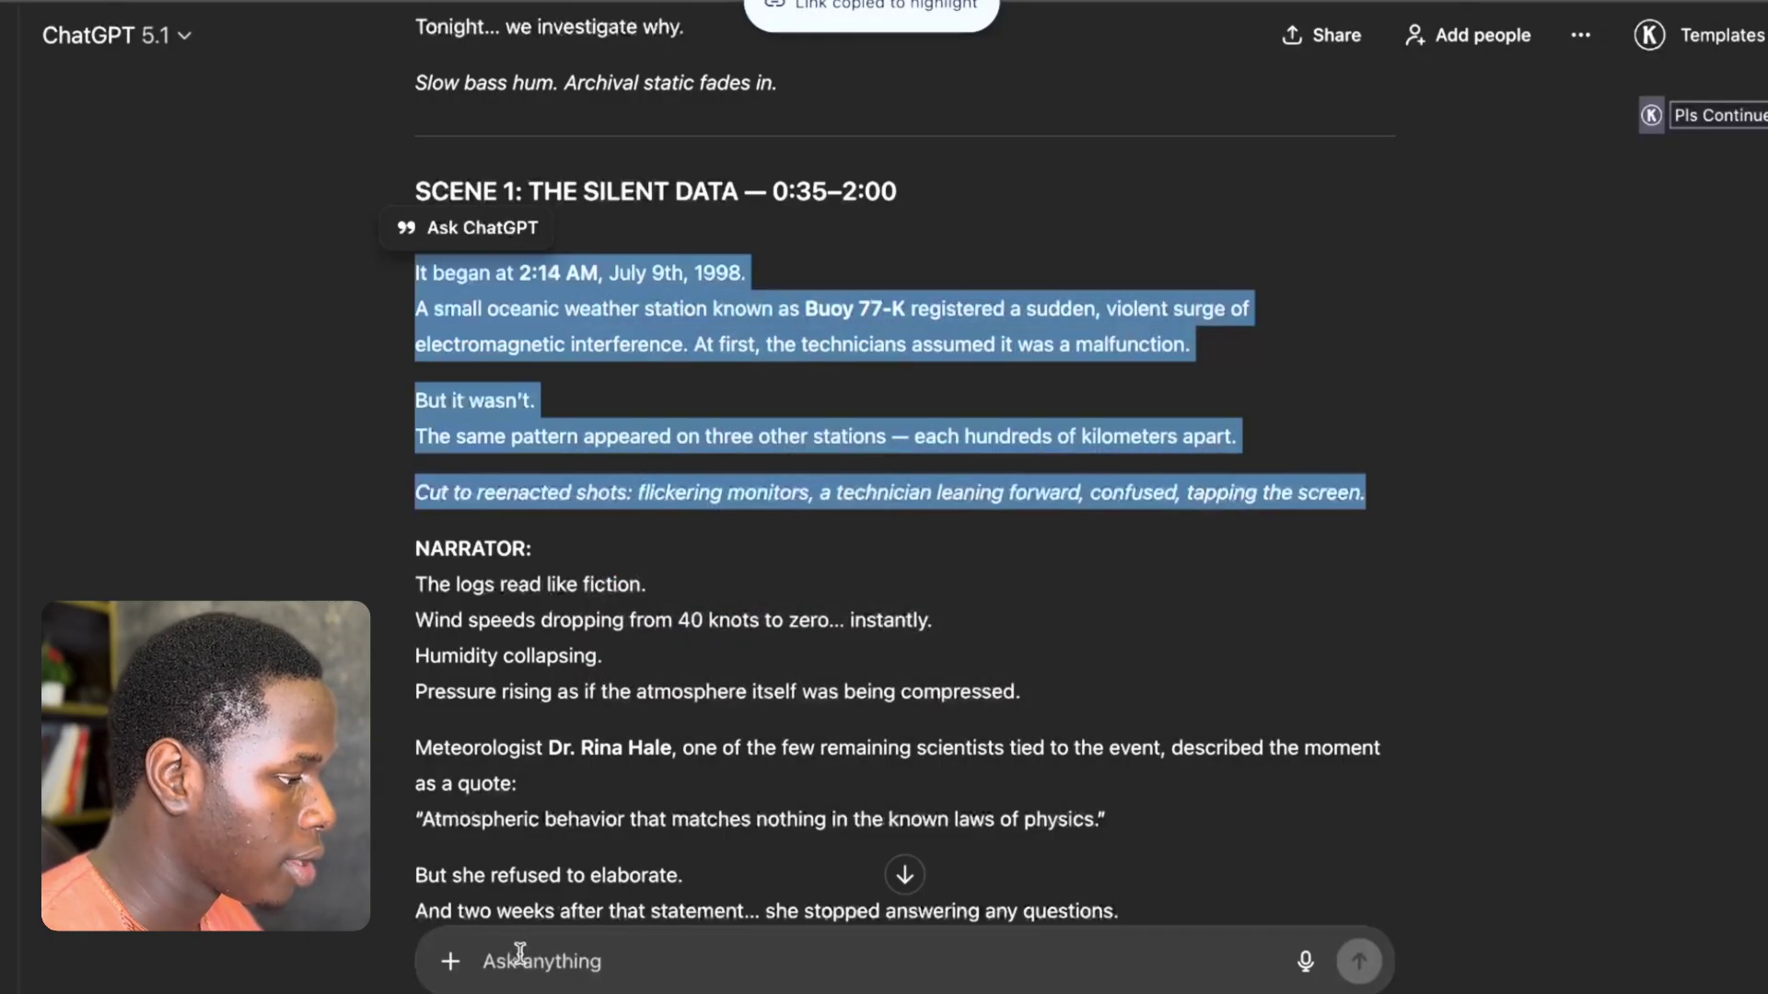
# Send the Scene 1 passage to ChatGPT as a new message.
pyautogui.click(502, 961)
pyautogui.hotkey('ctrl', 'v')
pyautogui.press('Return')
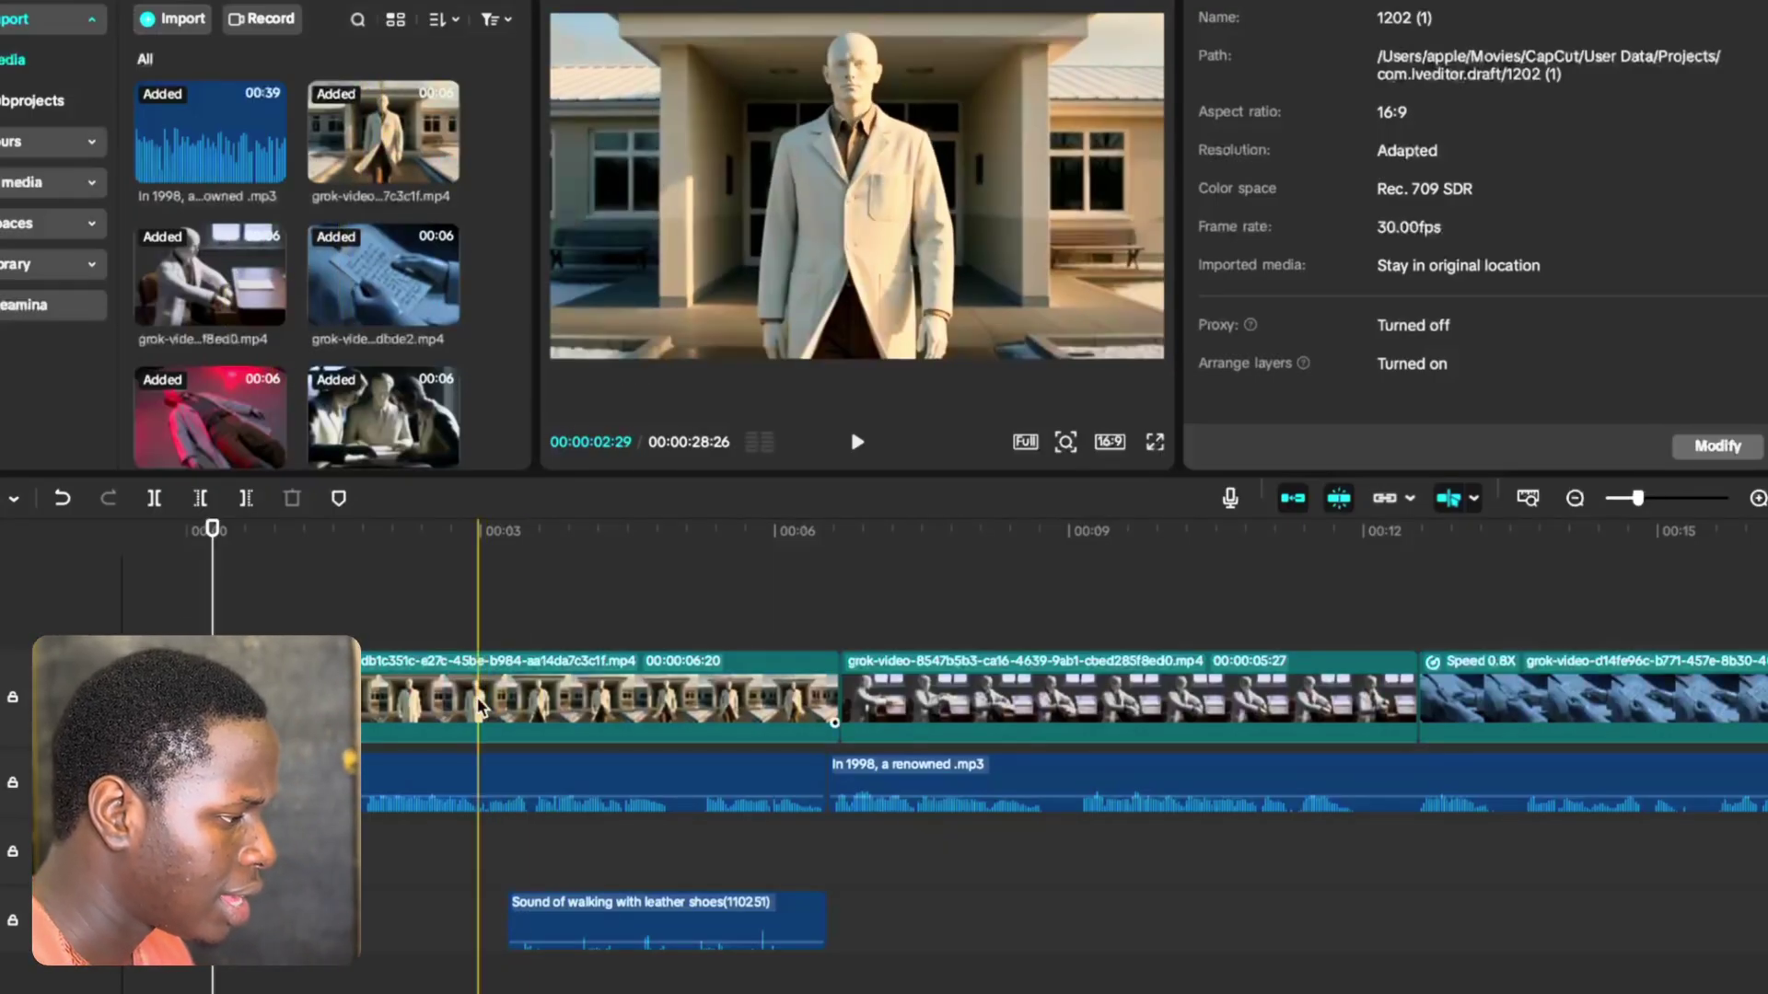
# Preview the first two clips, then select the Sound of walking effect showing -6.7dB volume.
pyautogui.moveTo(322, 893); pyautogui.dragTo(564, 939)
pyautogui.click(633, 939)
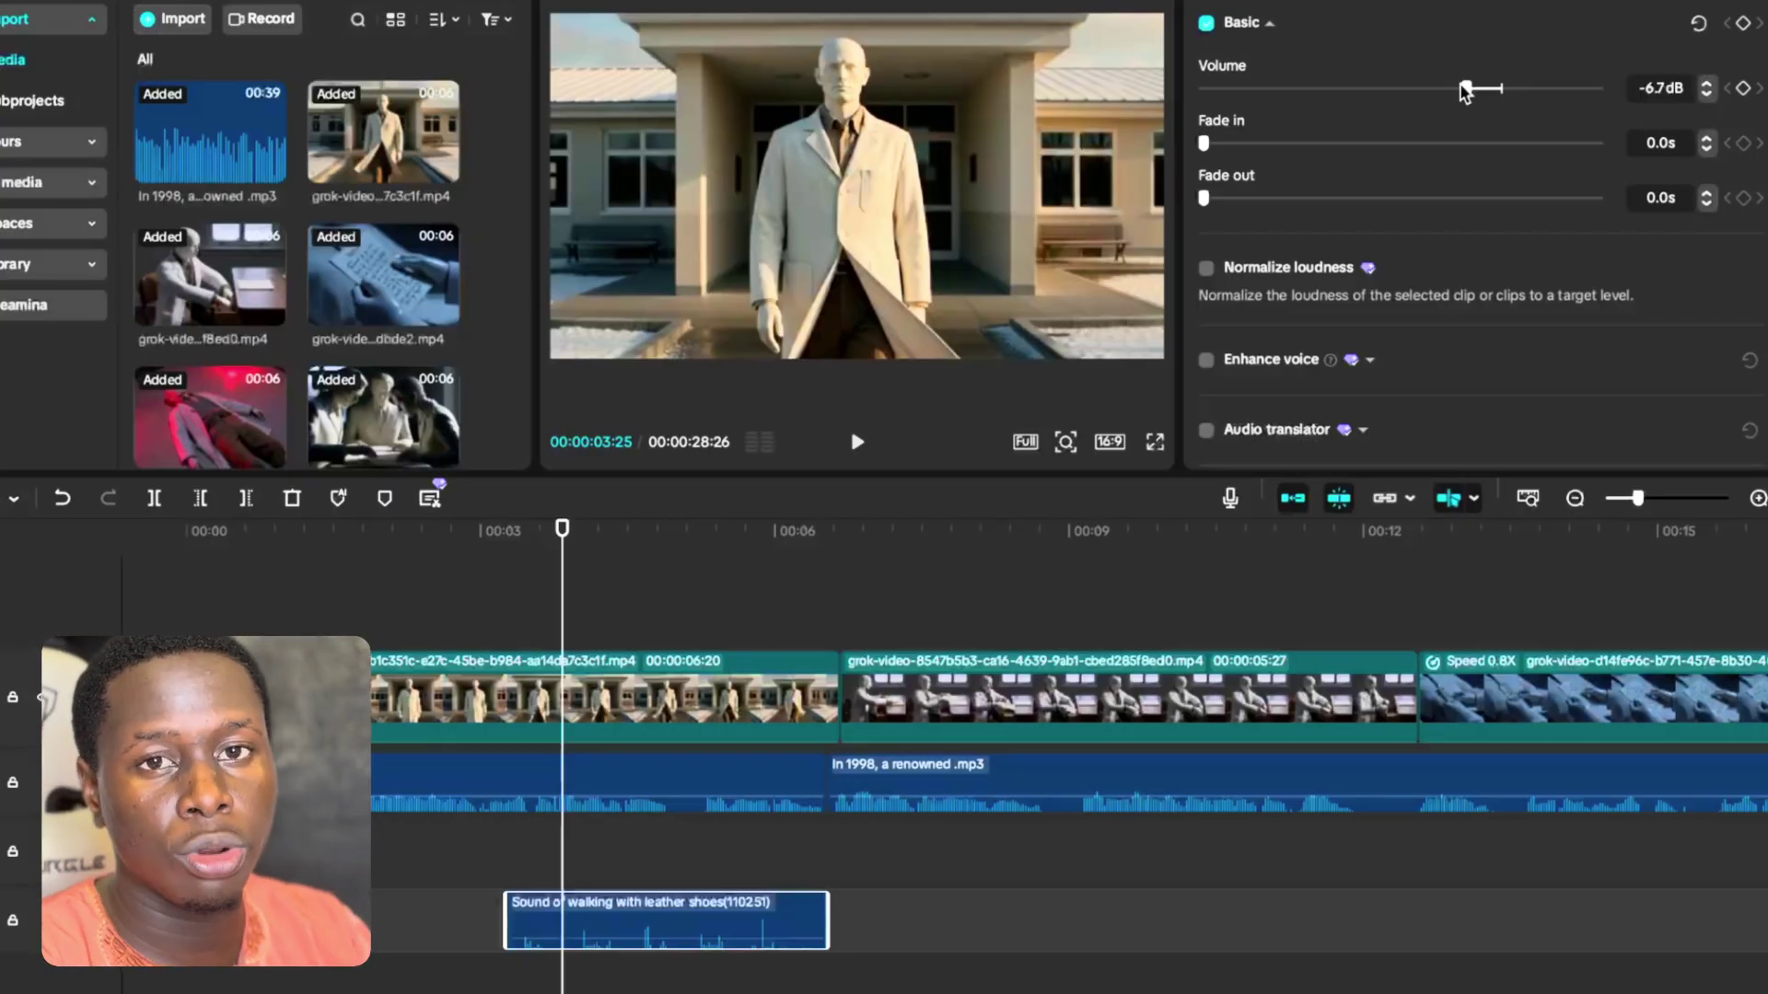
pyautogui.click(464, 849)
pyautogui.press('Home')
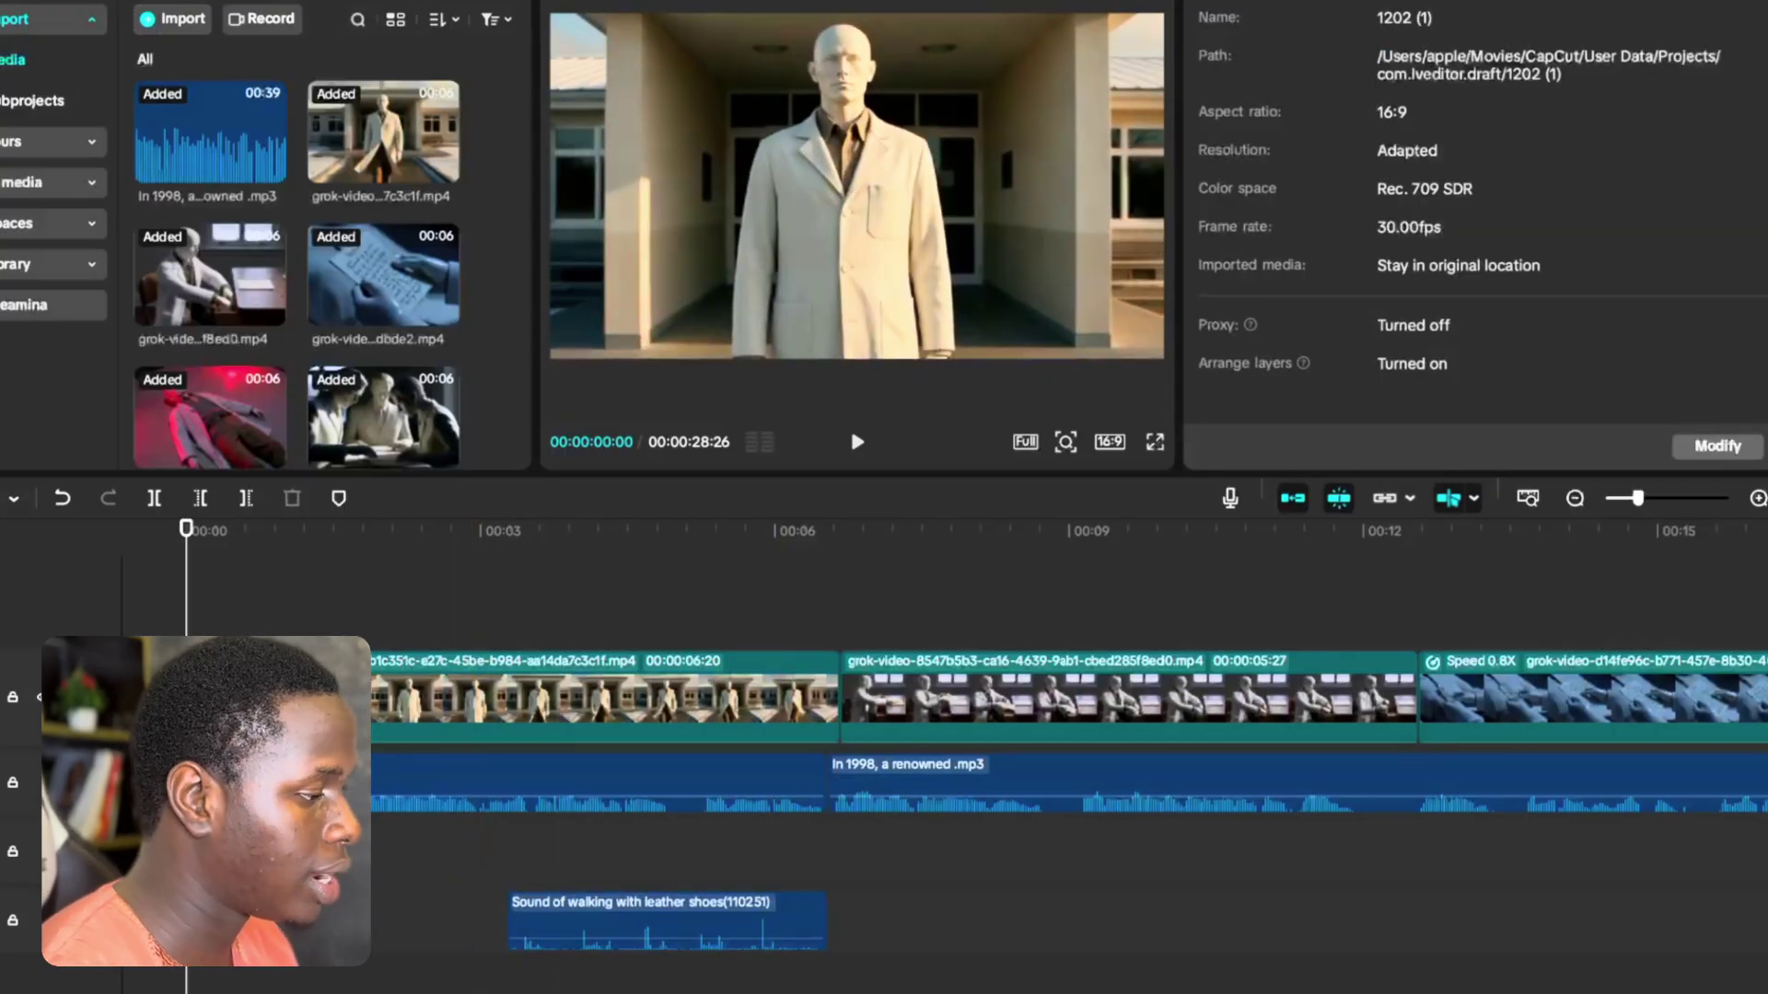
pyautogui.press('space')
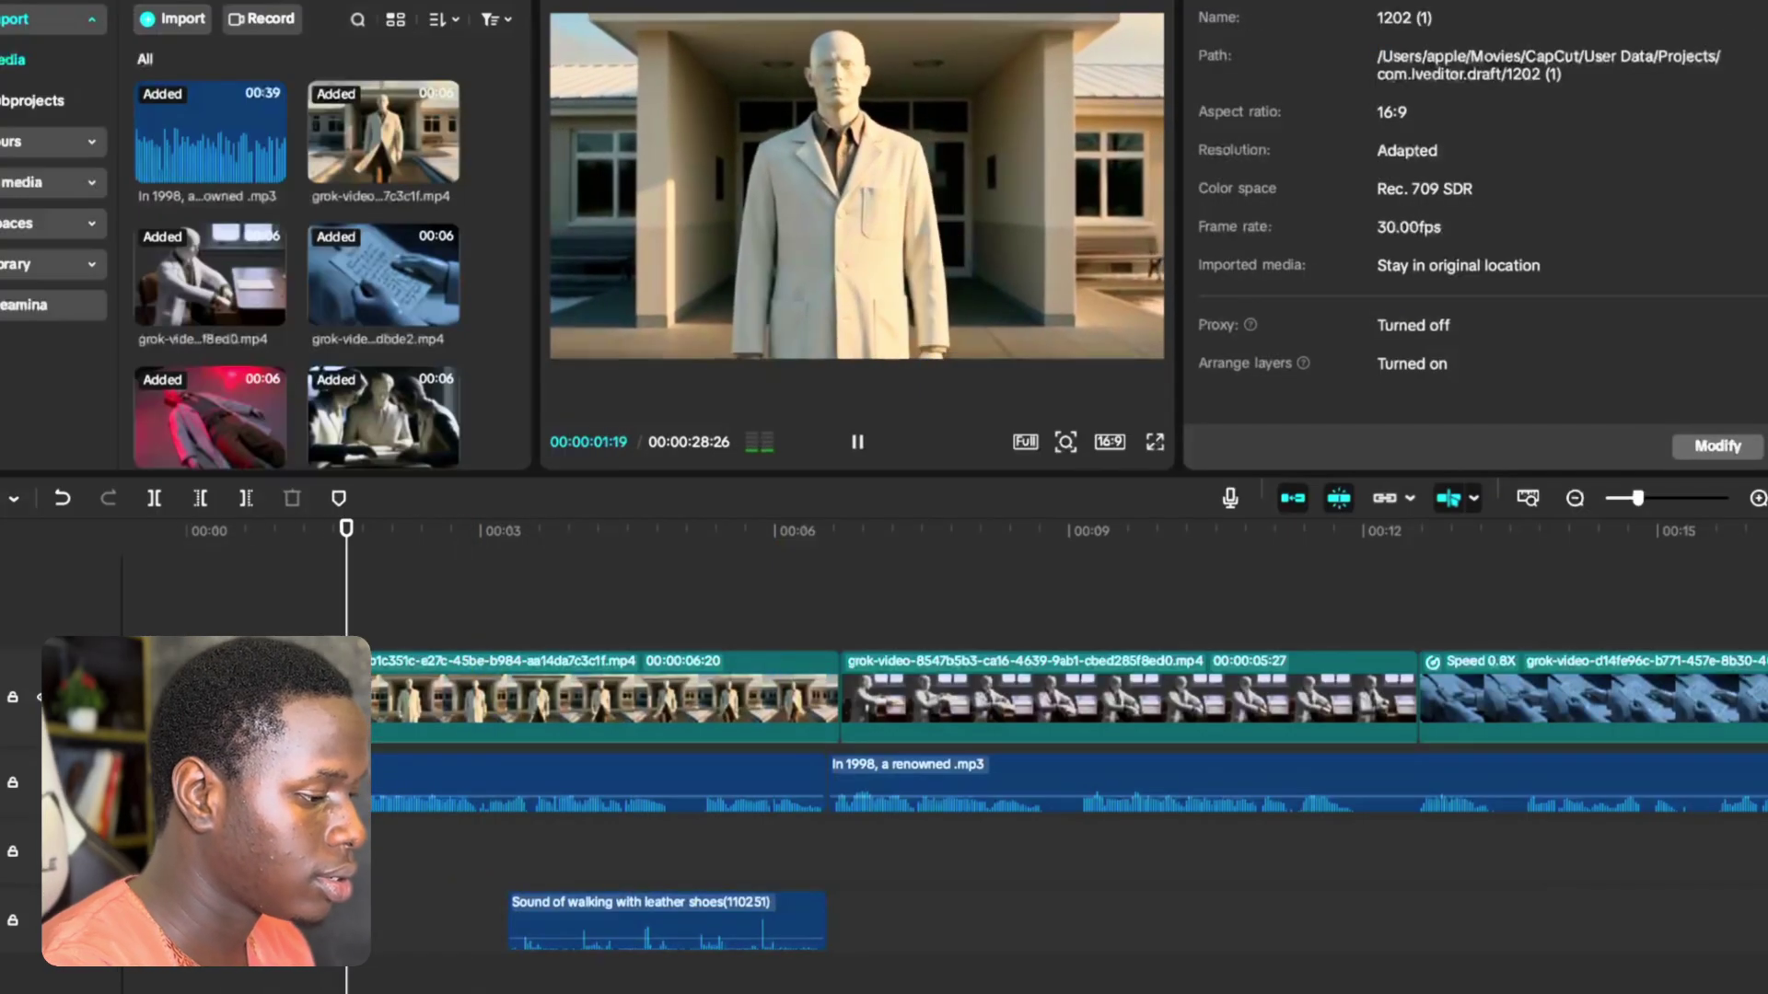
pyautogui.press('XF86AudioRaiseVolume')
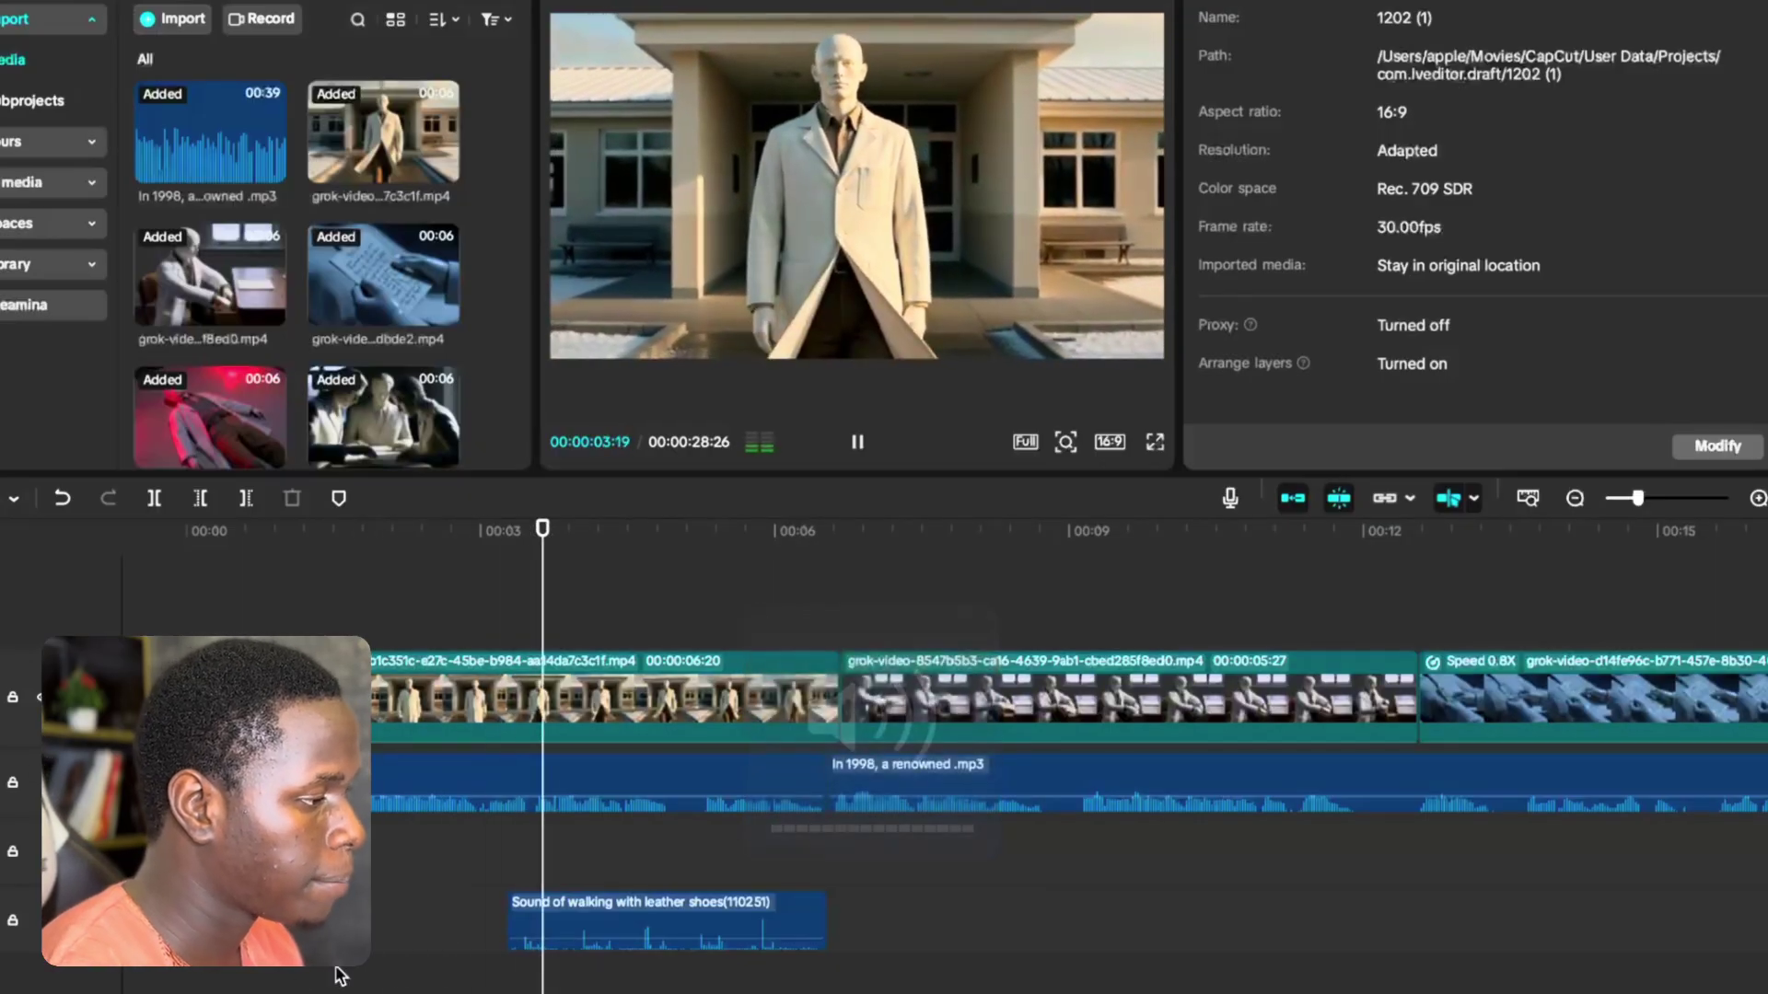
pyautogui.press('space')
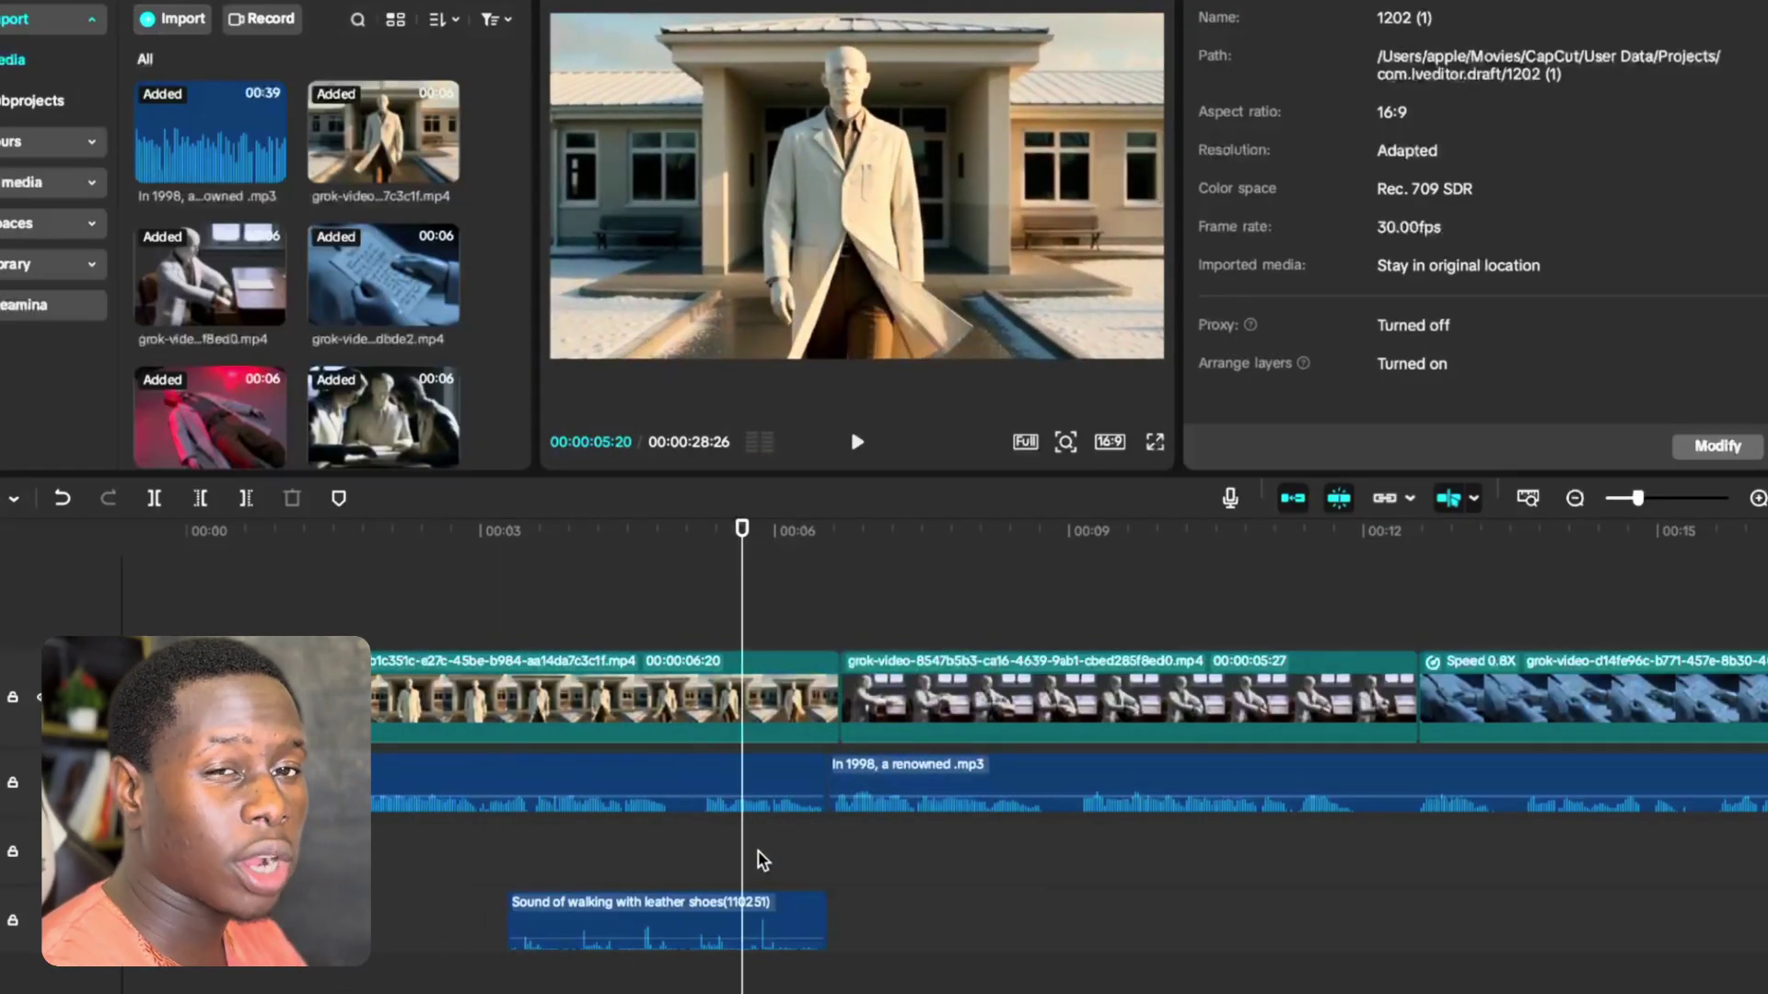
pyautogui.click(490, 852)
pyautogui.click(611, 856)
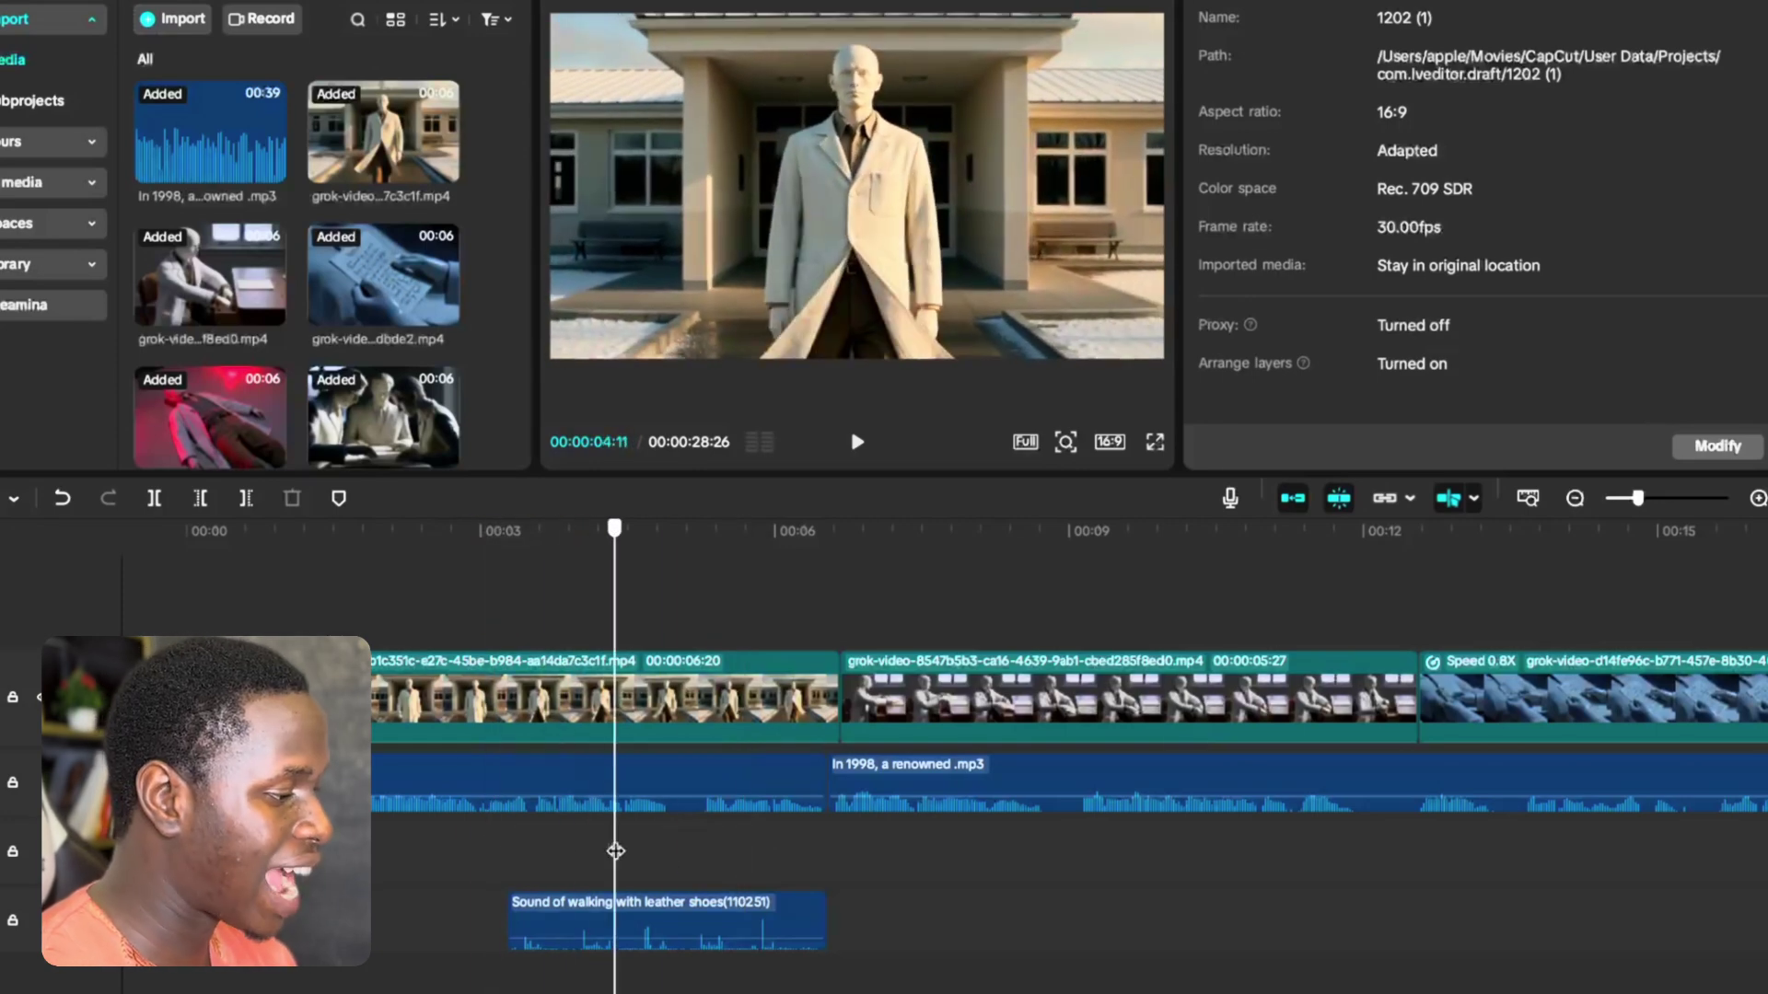
pyautogui.click(507, 875)
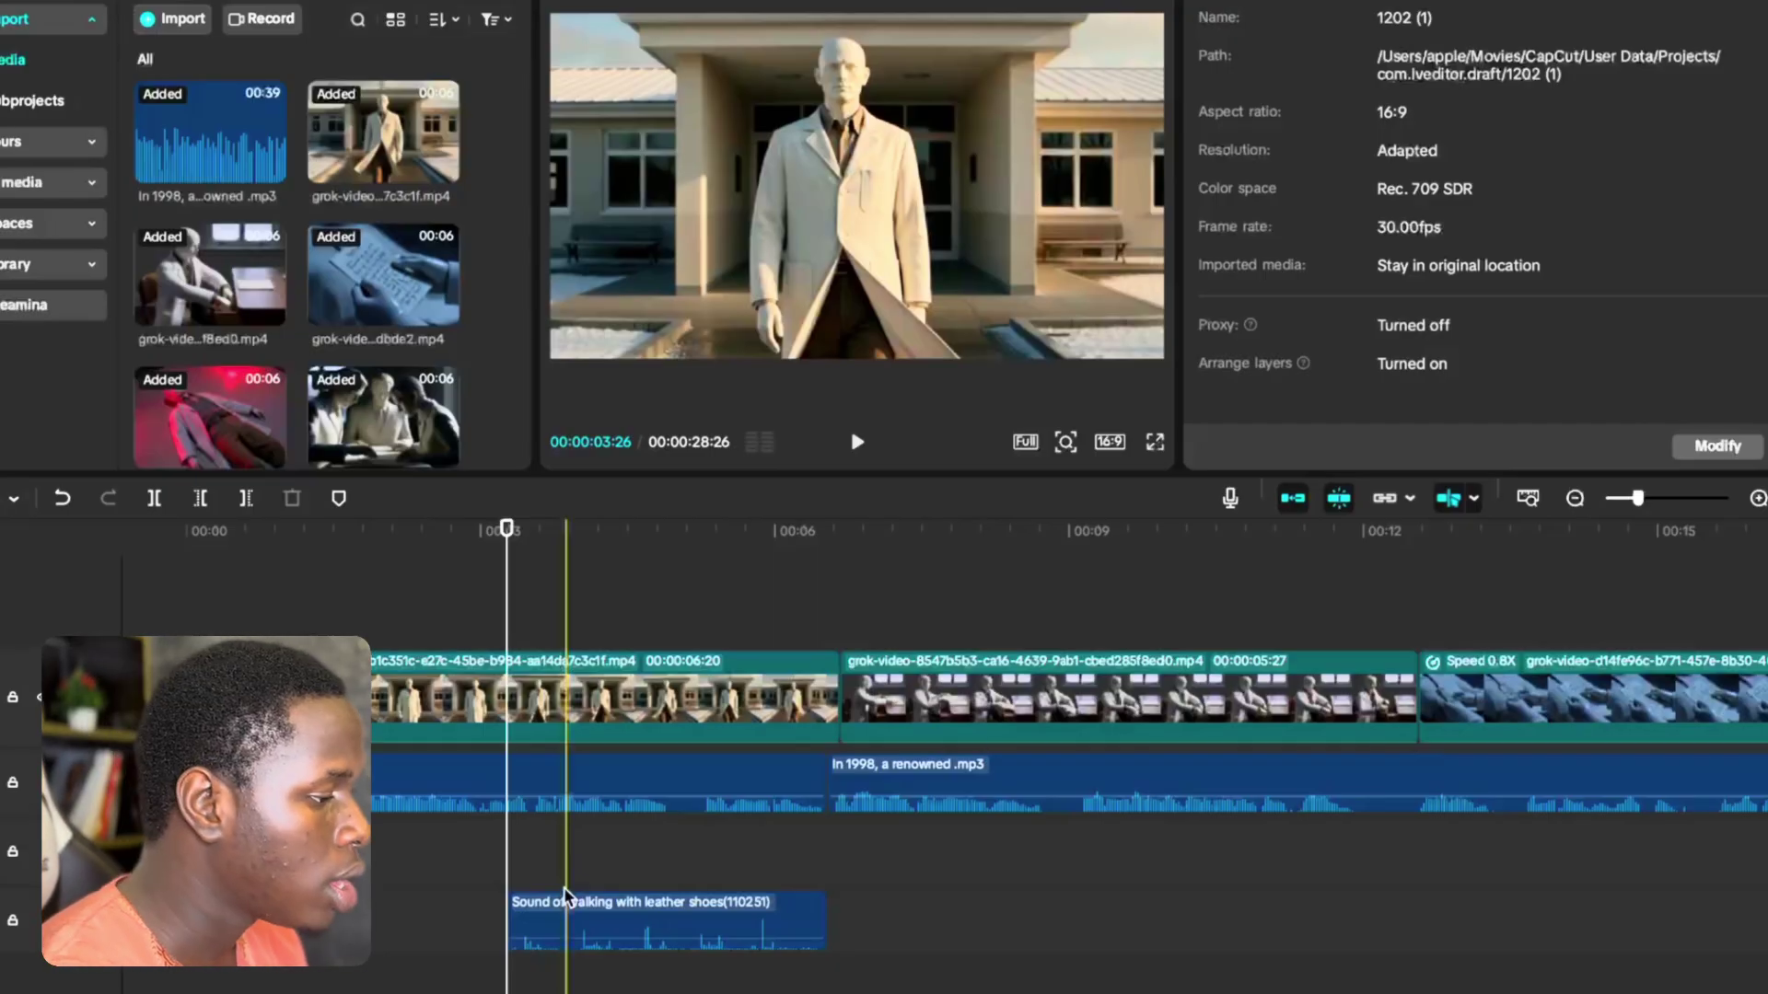
pyautogui.click(497, 849)
pyautogui.press('space')
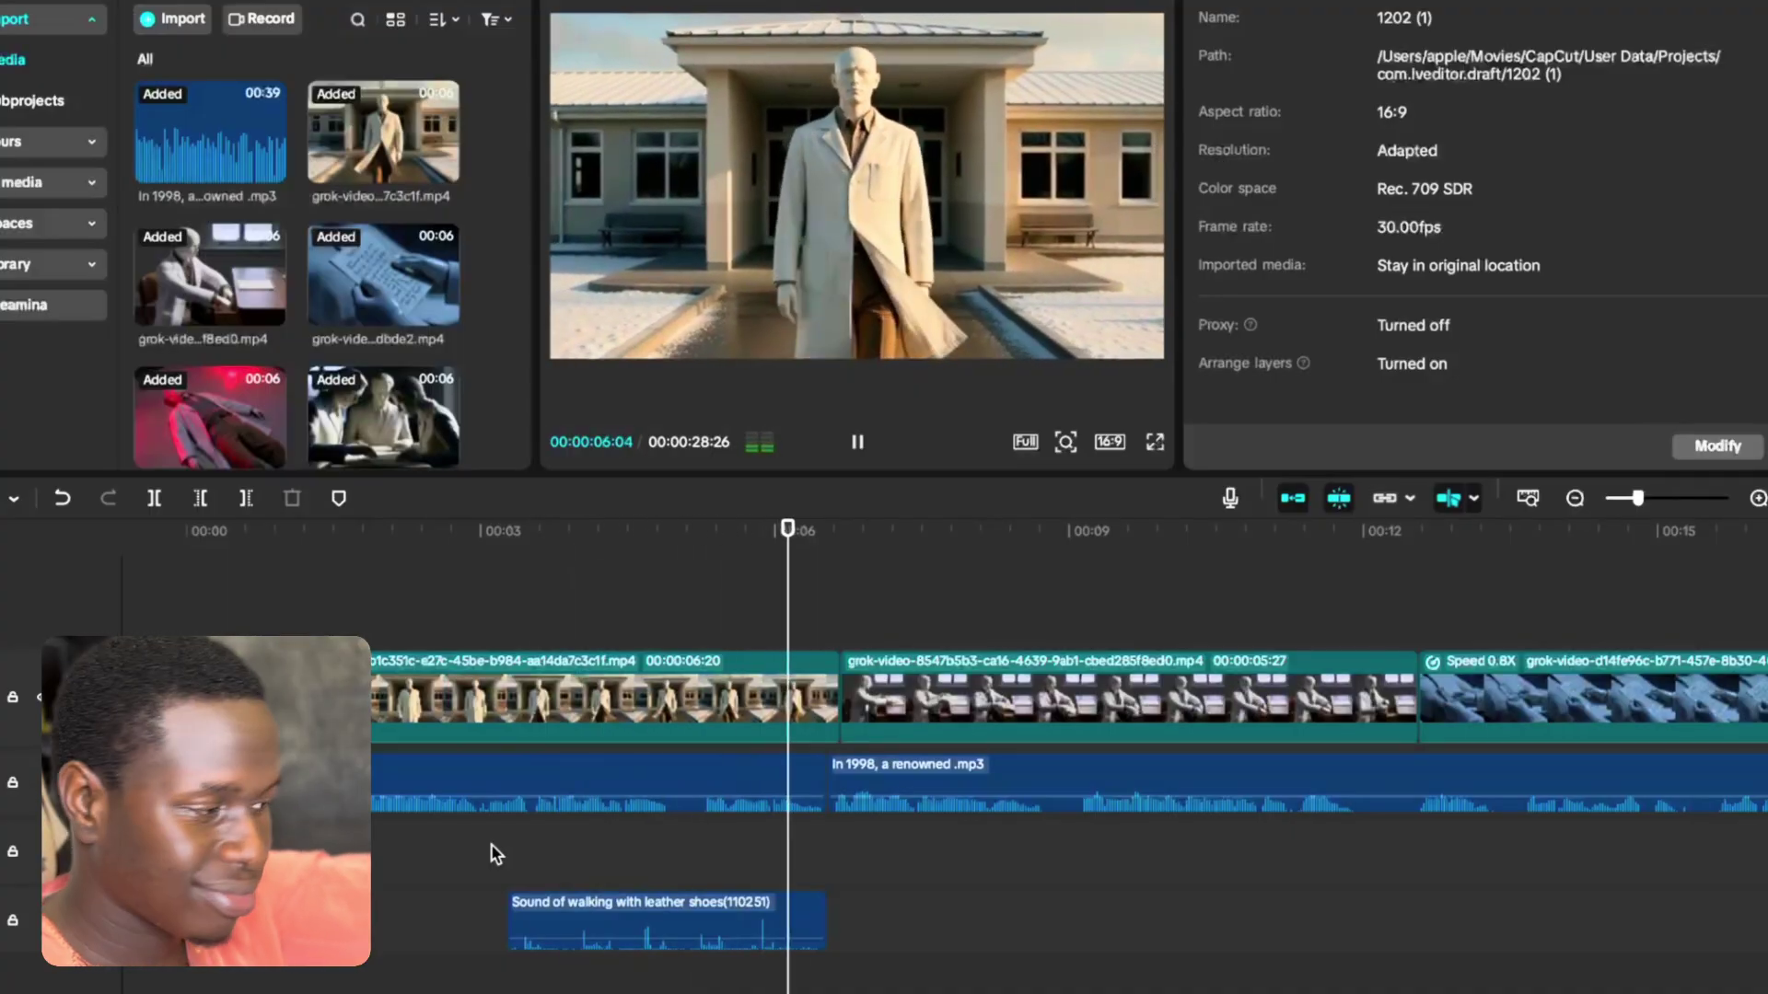
pyautogui.hscroll(2, 820, 828)
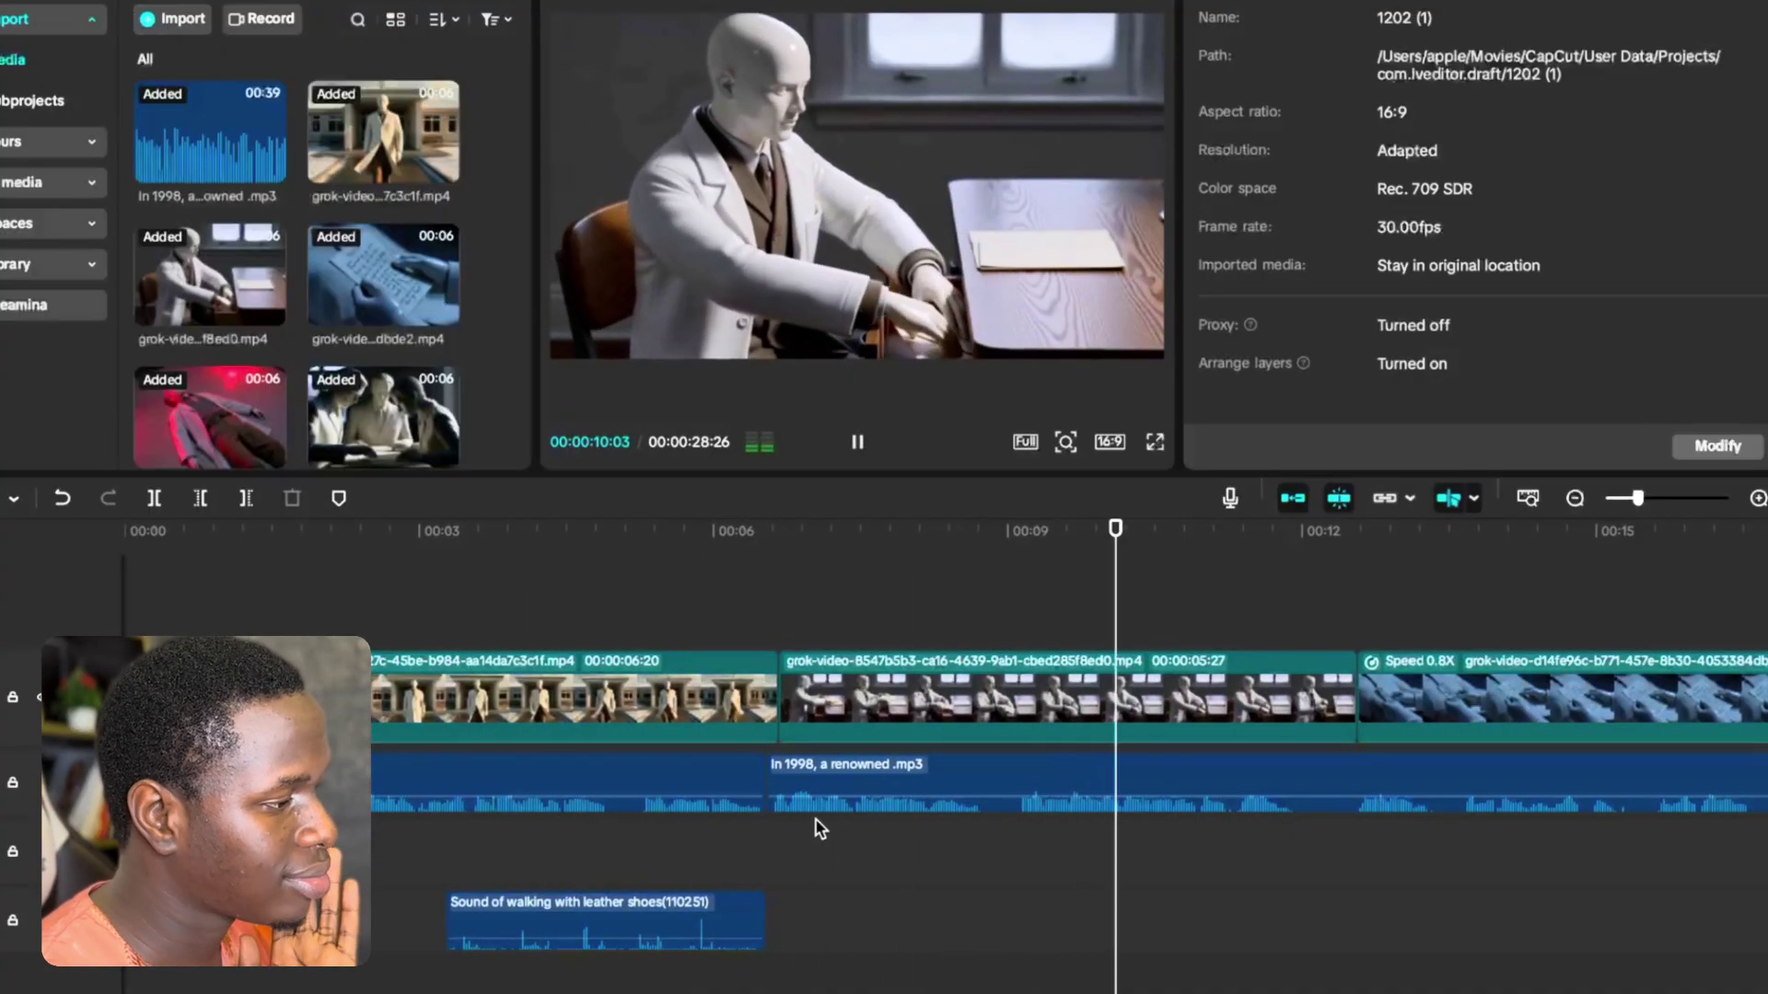
pyautogui.press('space')
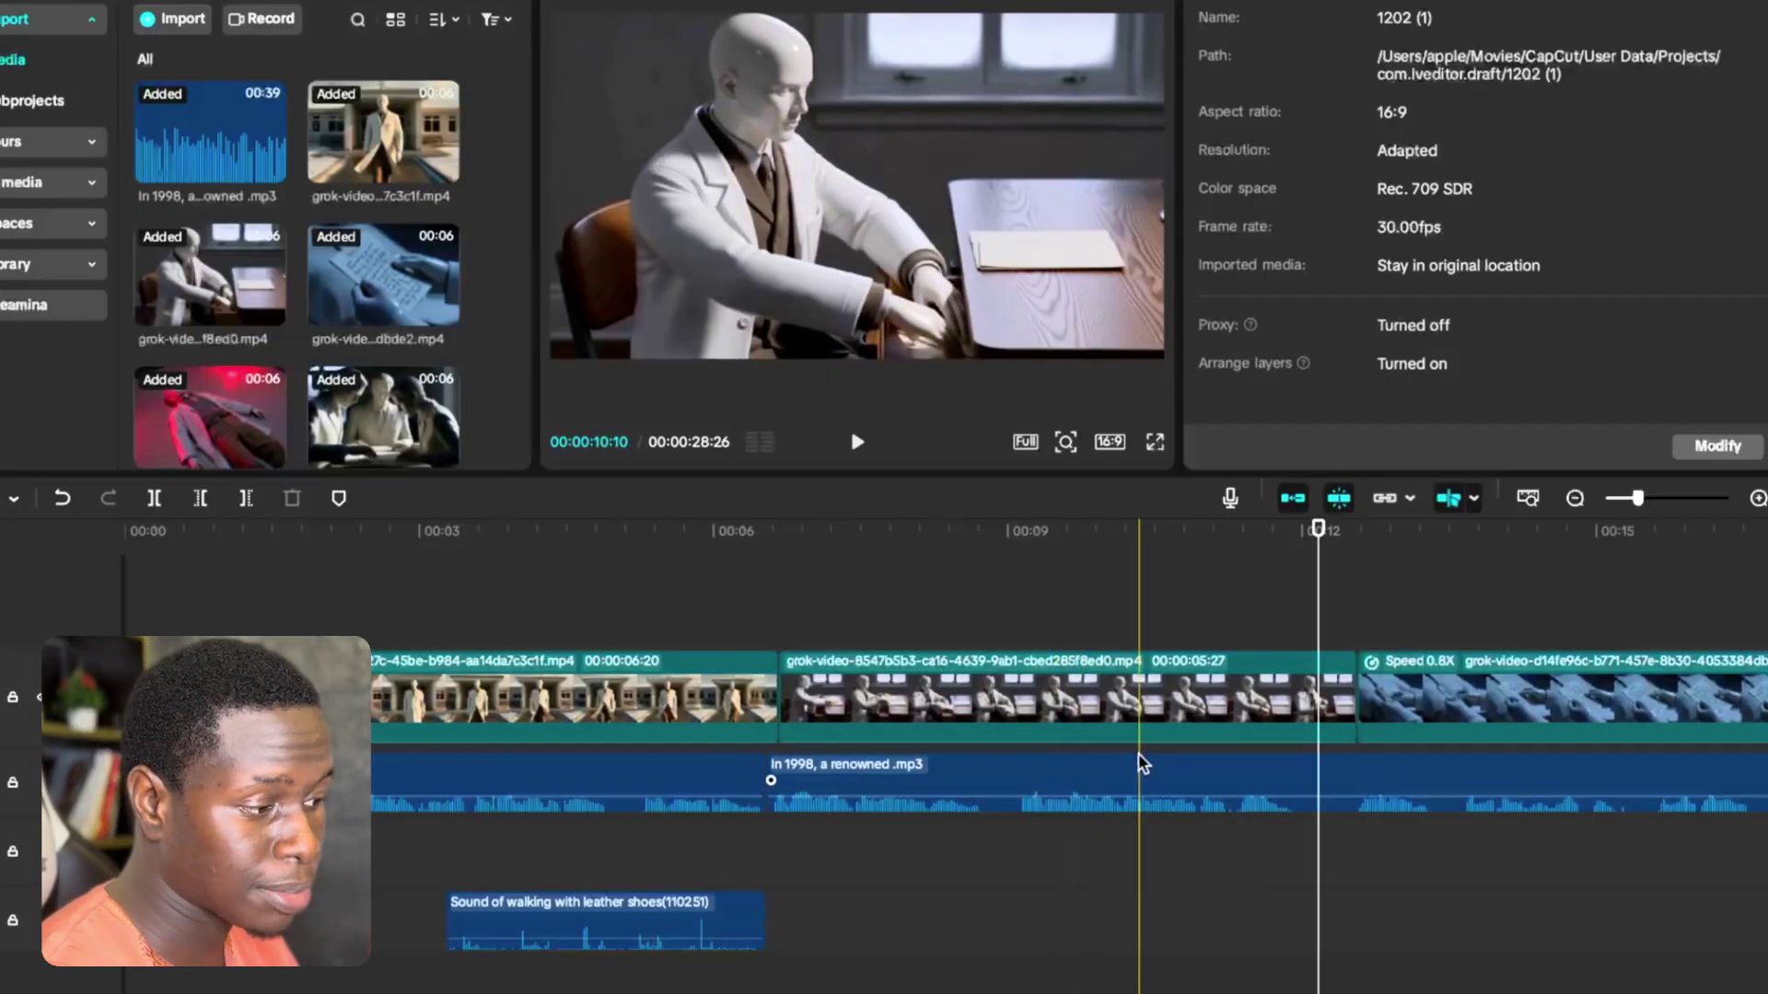
pyautogui.press('space')
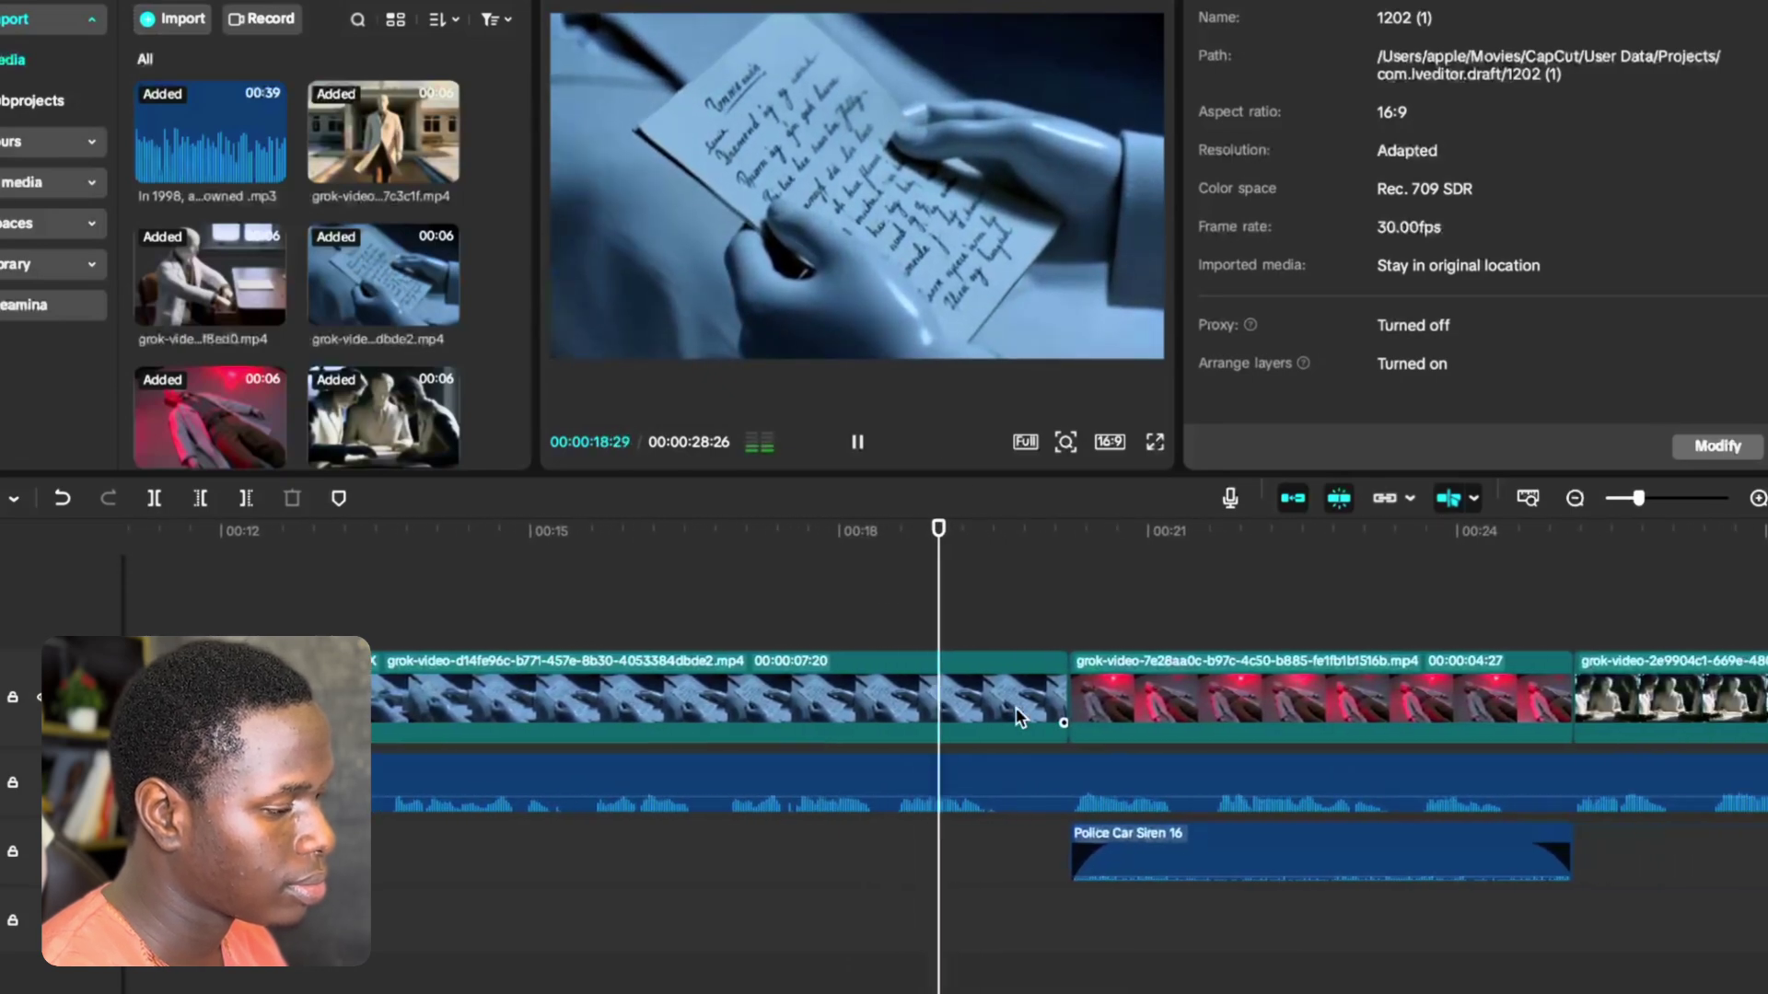
pyautogui.press('space')
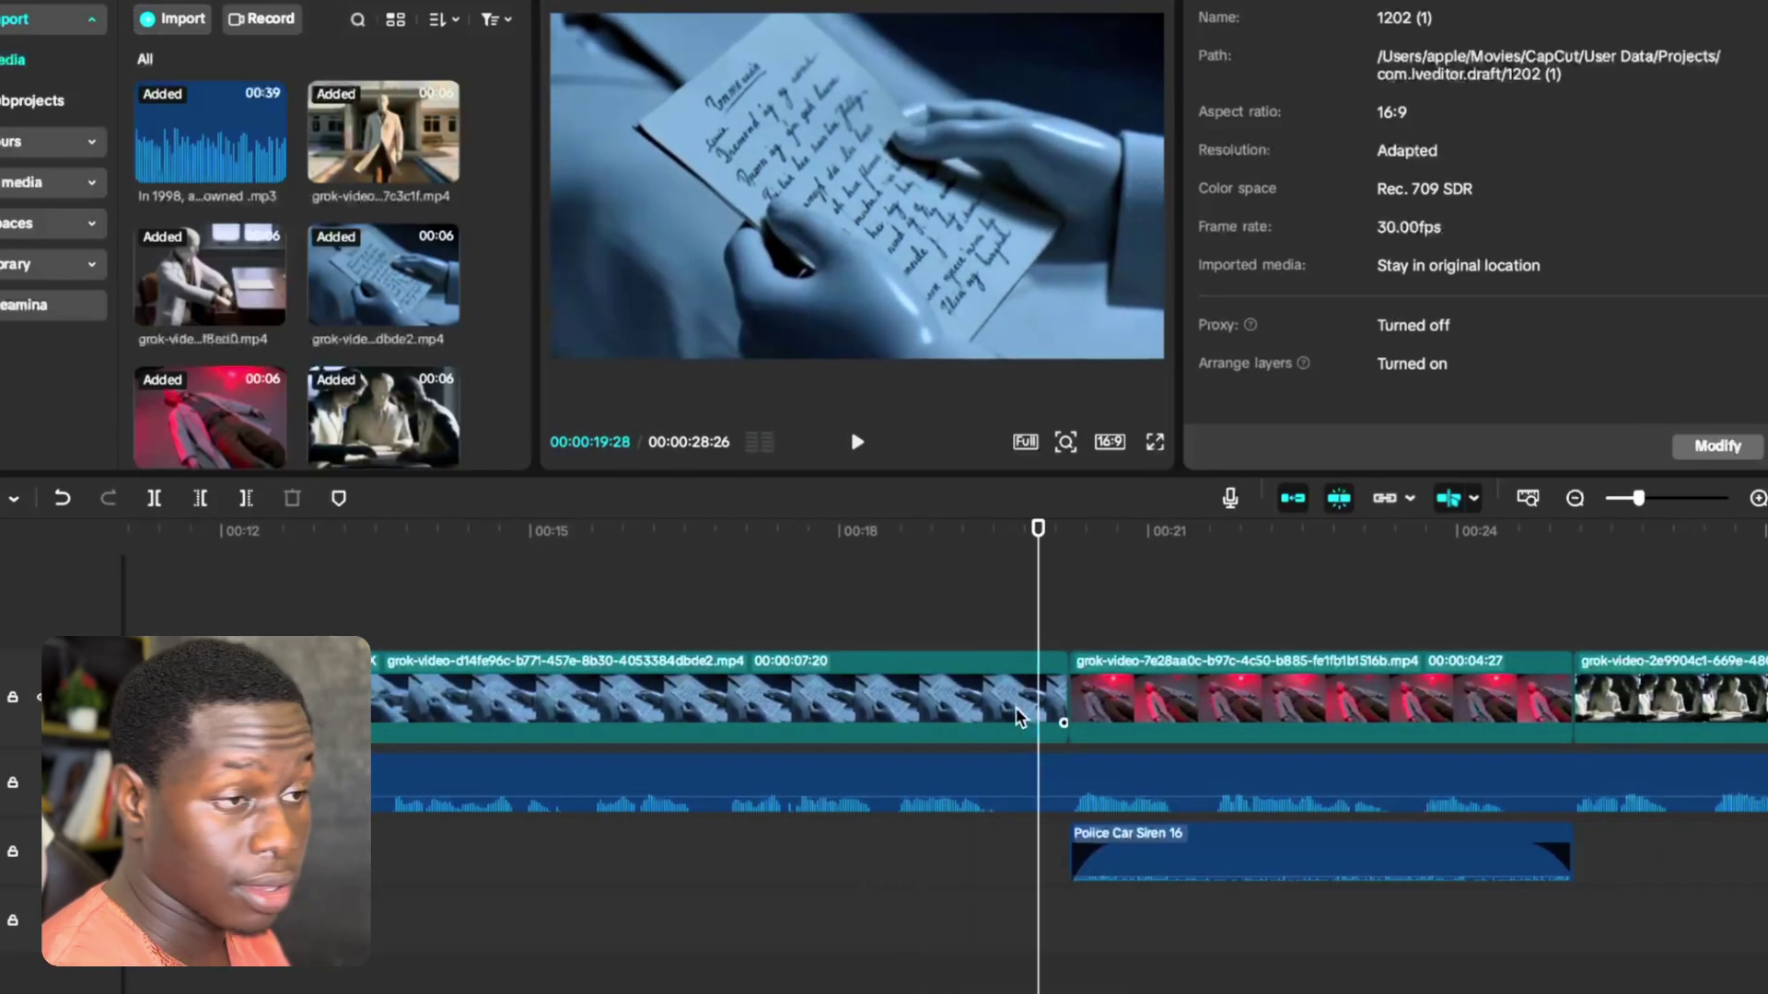
pyautogui.press('space')
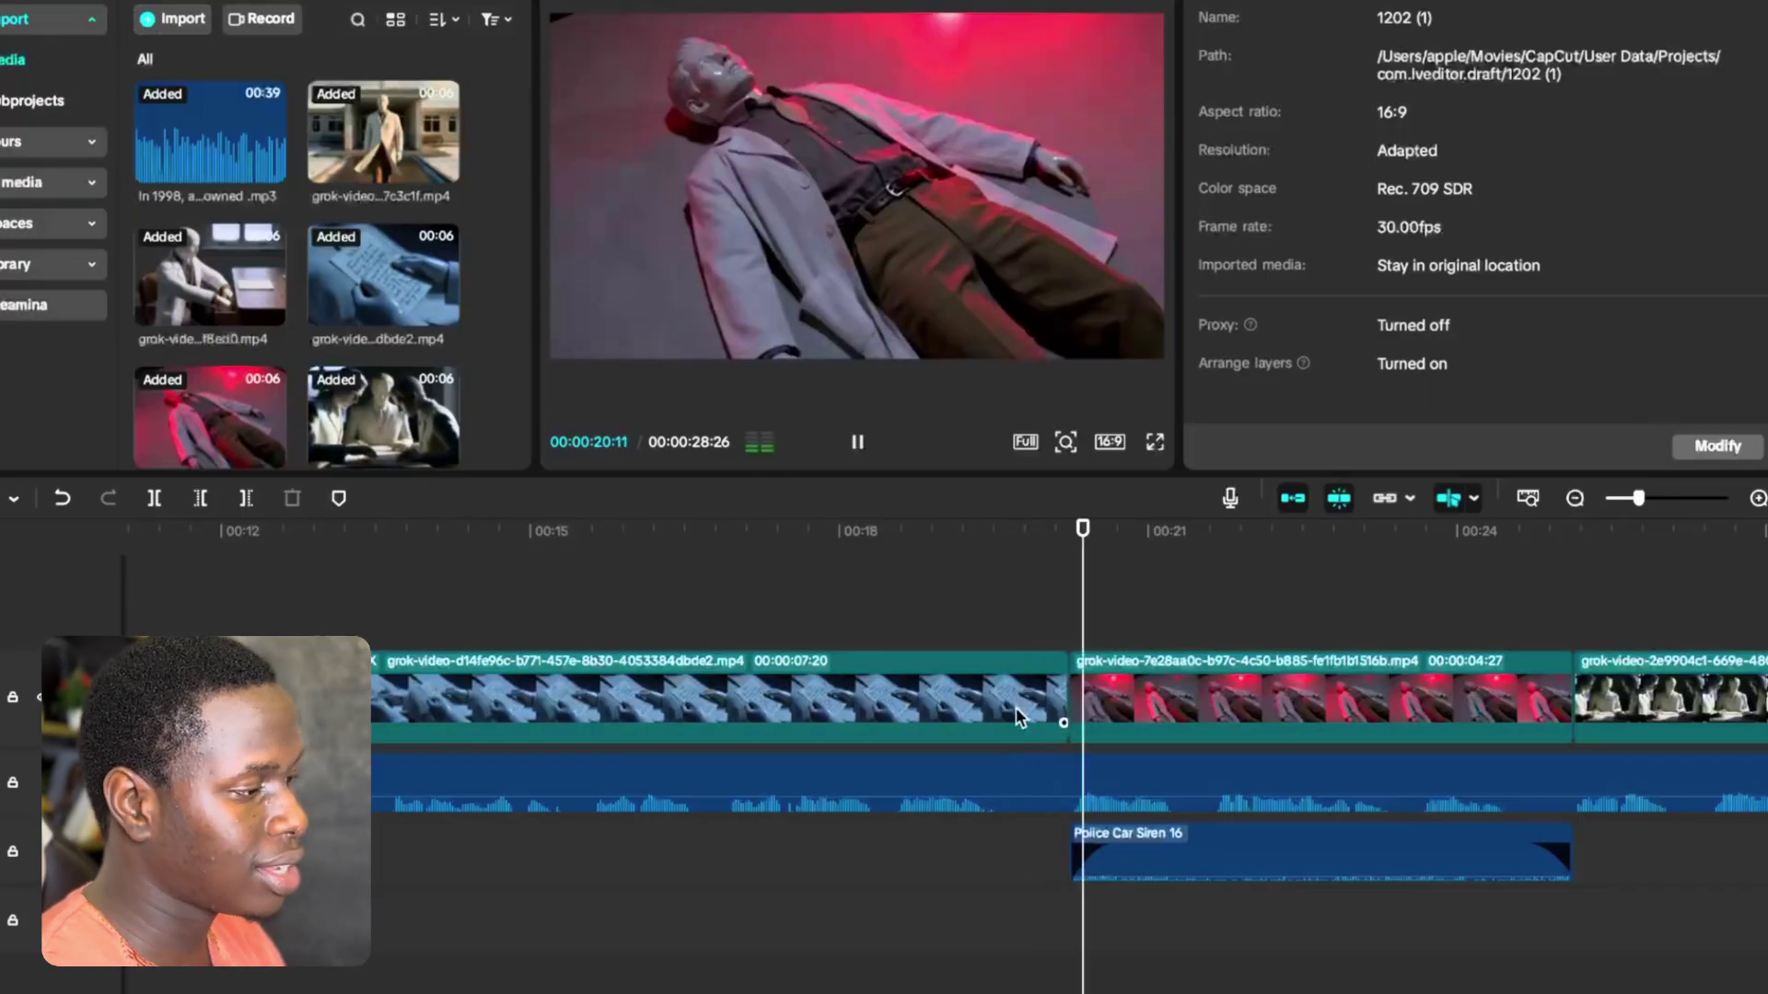
pyautogui.press('space')
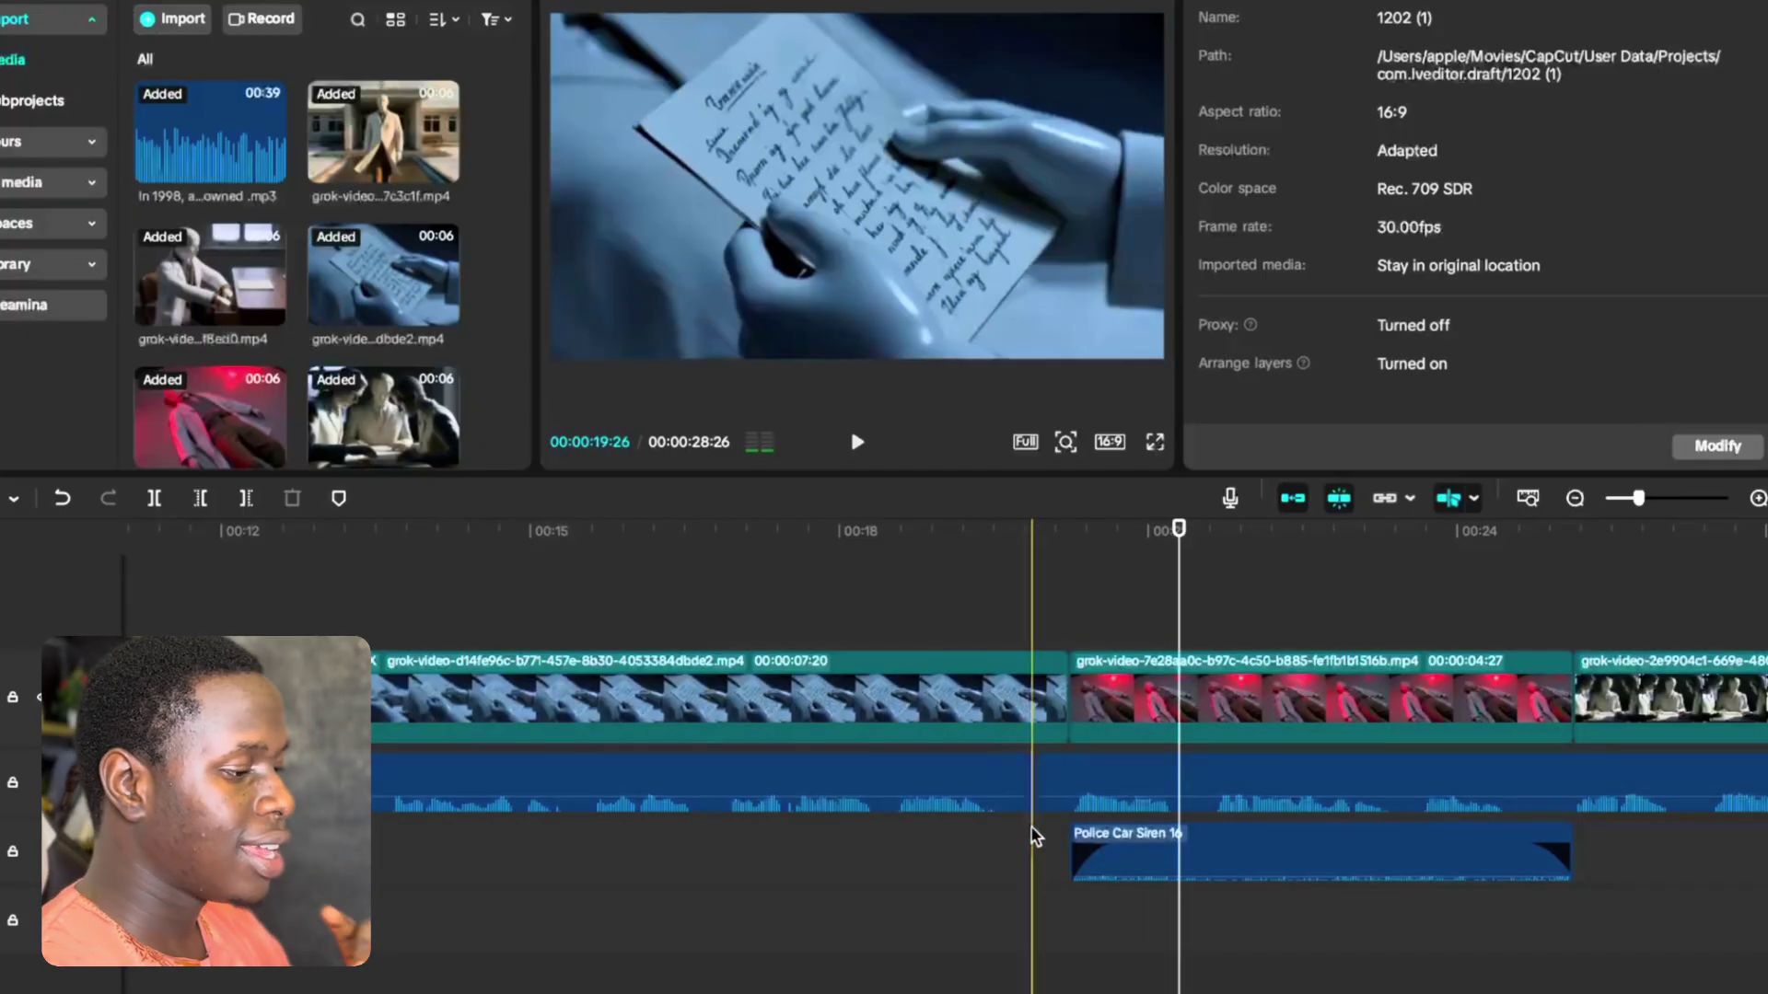
pyautogui.click(1051, 858)
pyautogui.moveTo(1052, 864); pyautogui.dragTo(944, 860)
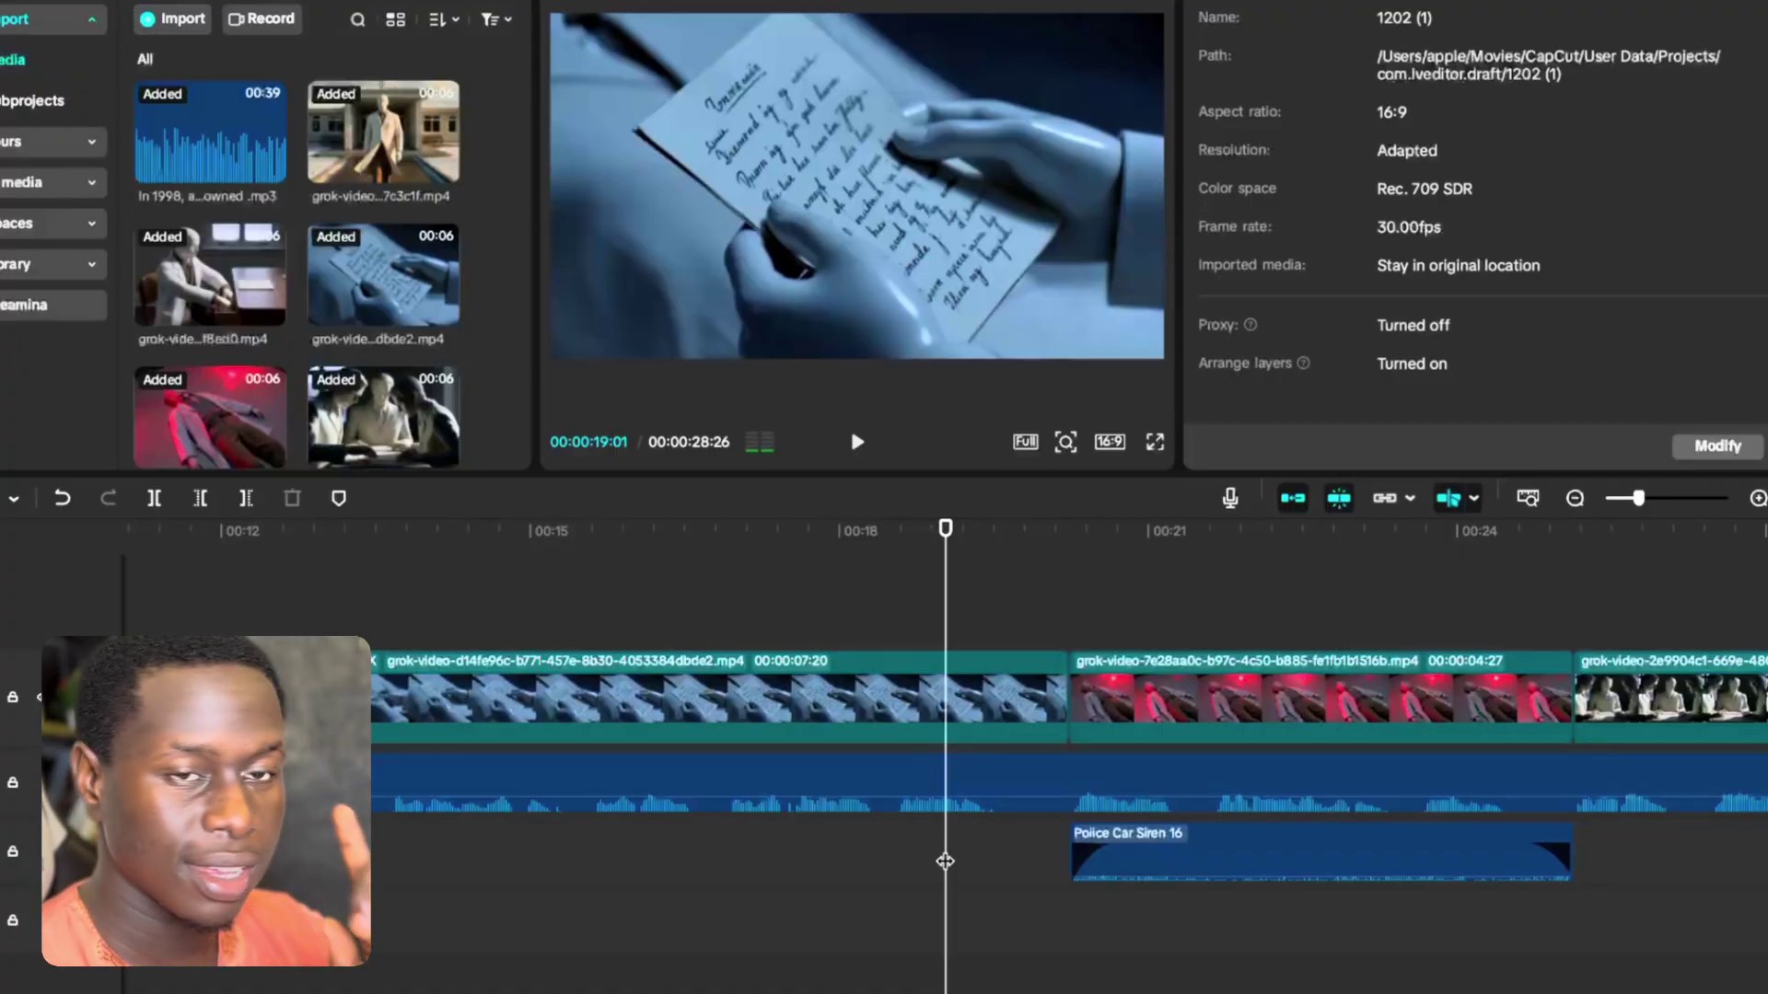
pyautogui.press('space')
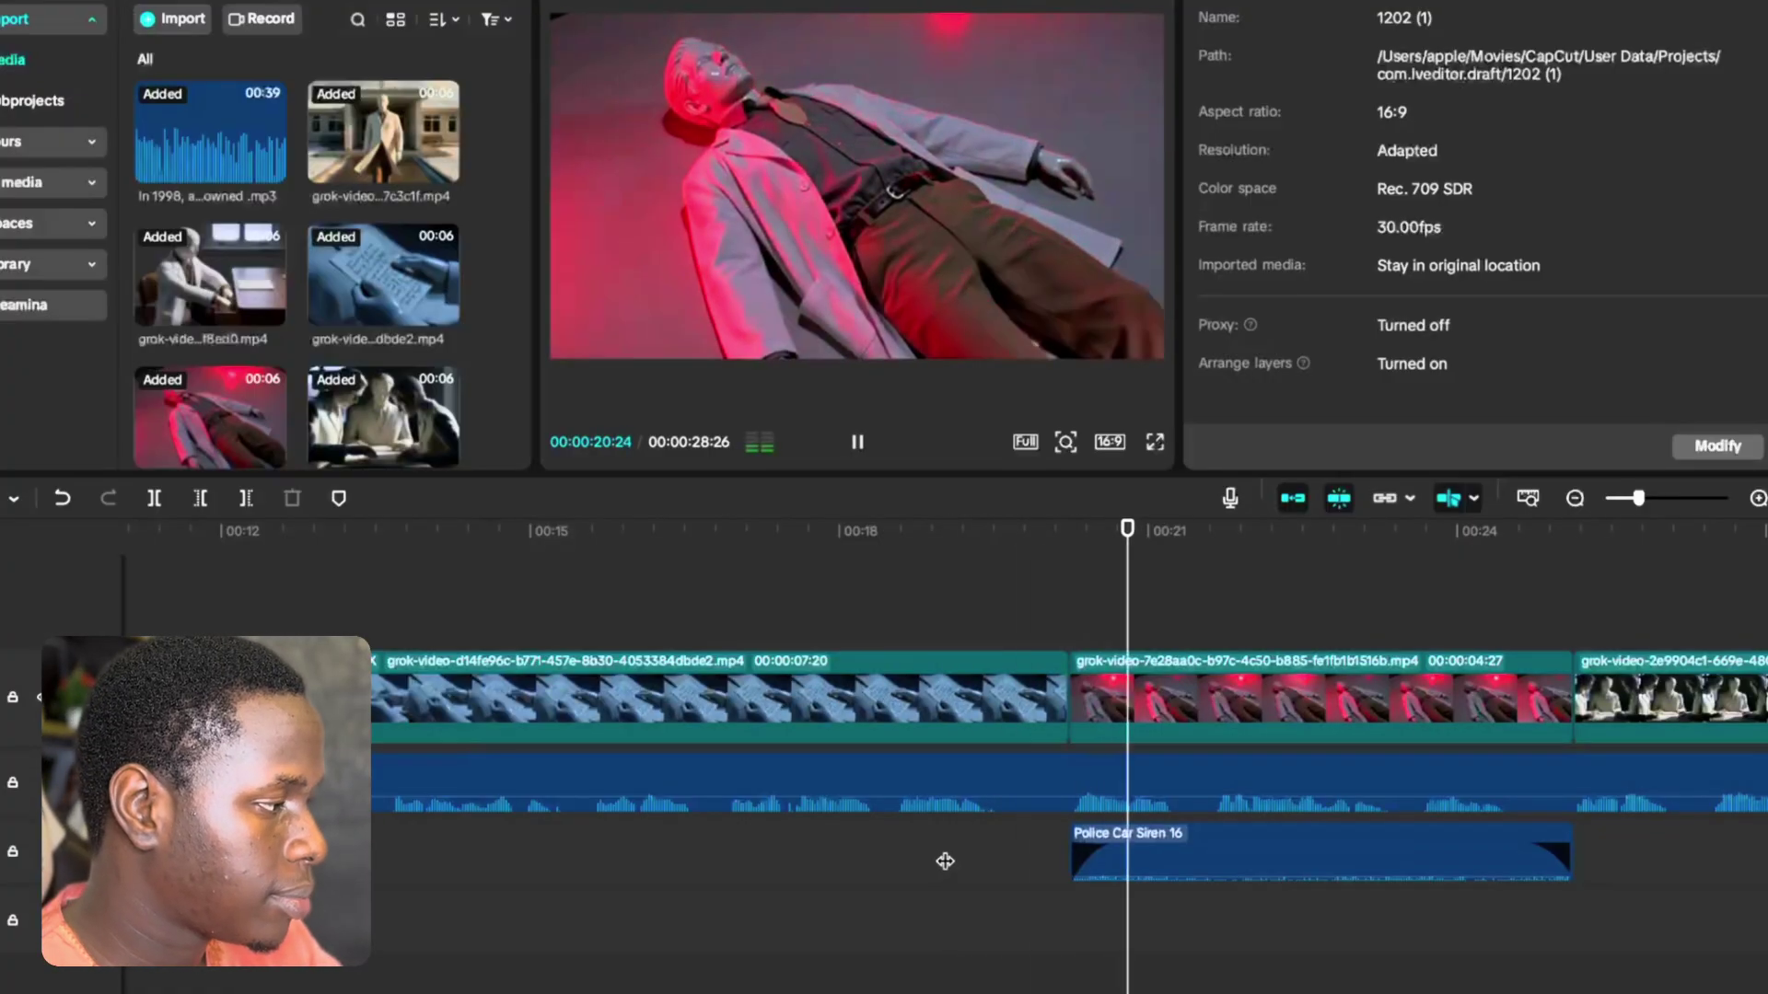
pyautogui.hscroll(6, 945, 860)
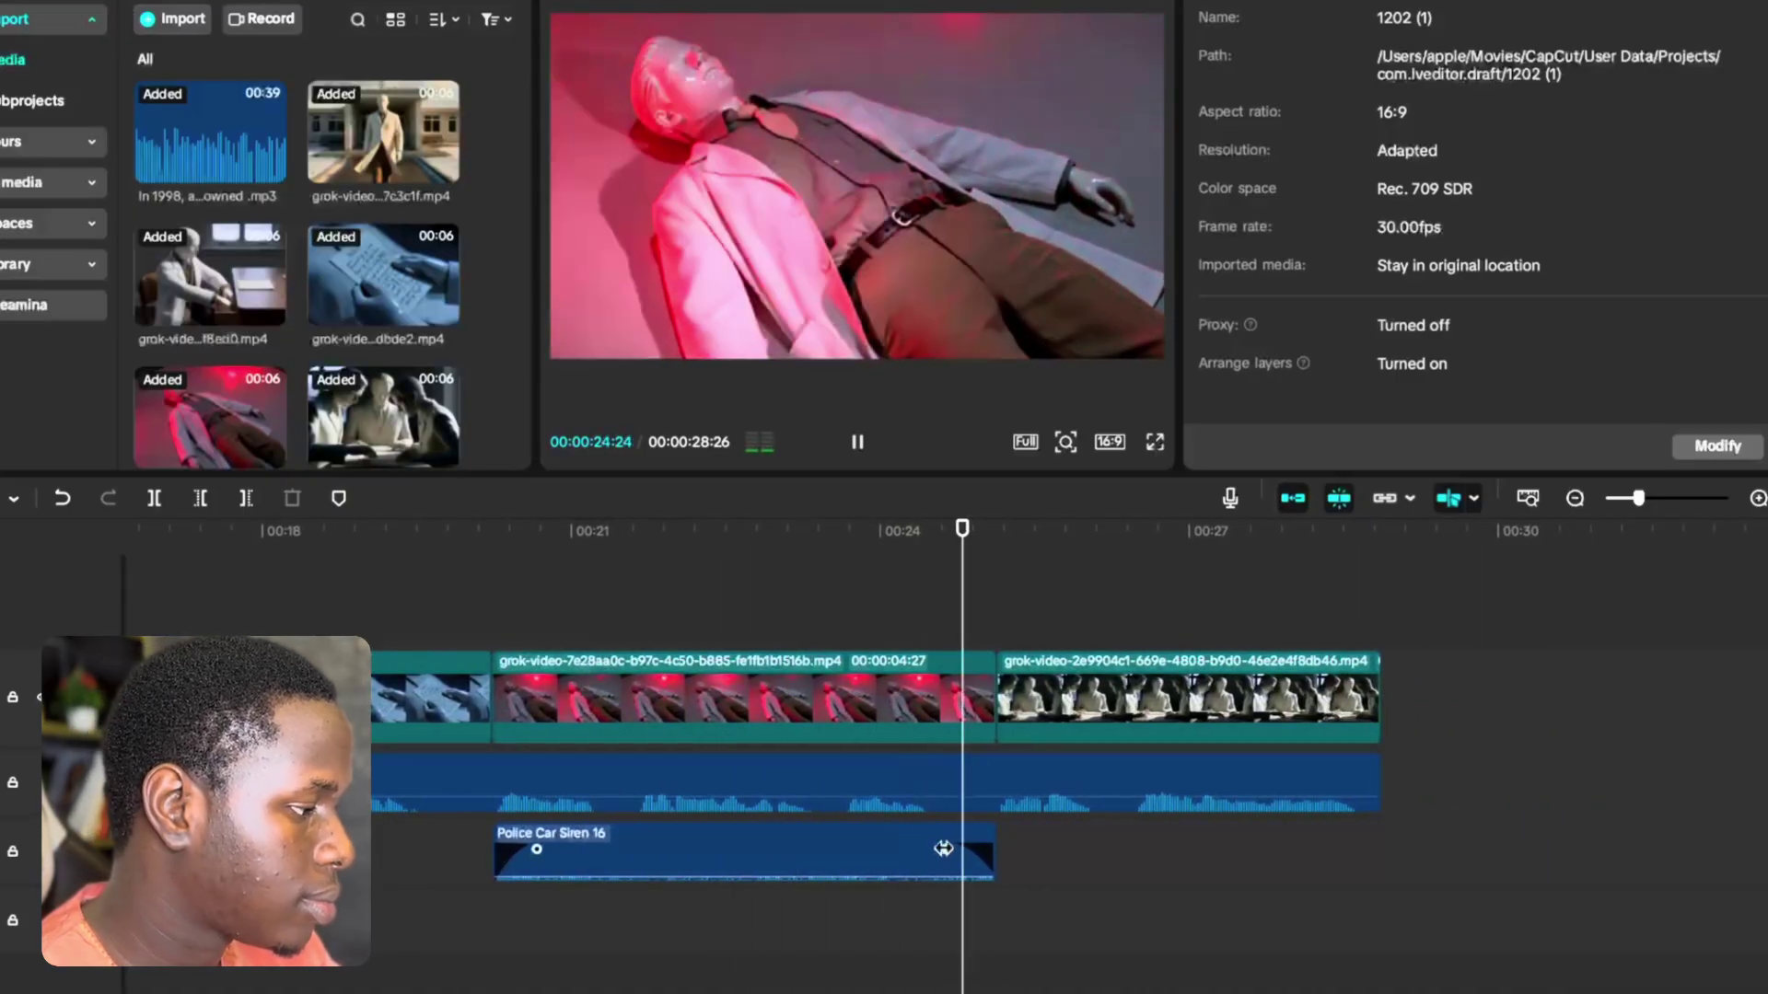
pyautogui.press('space')
pyautogui.click(478, 612)
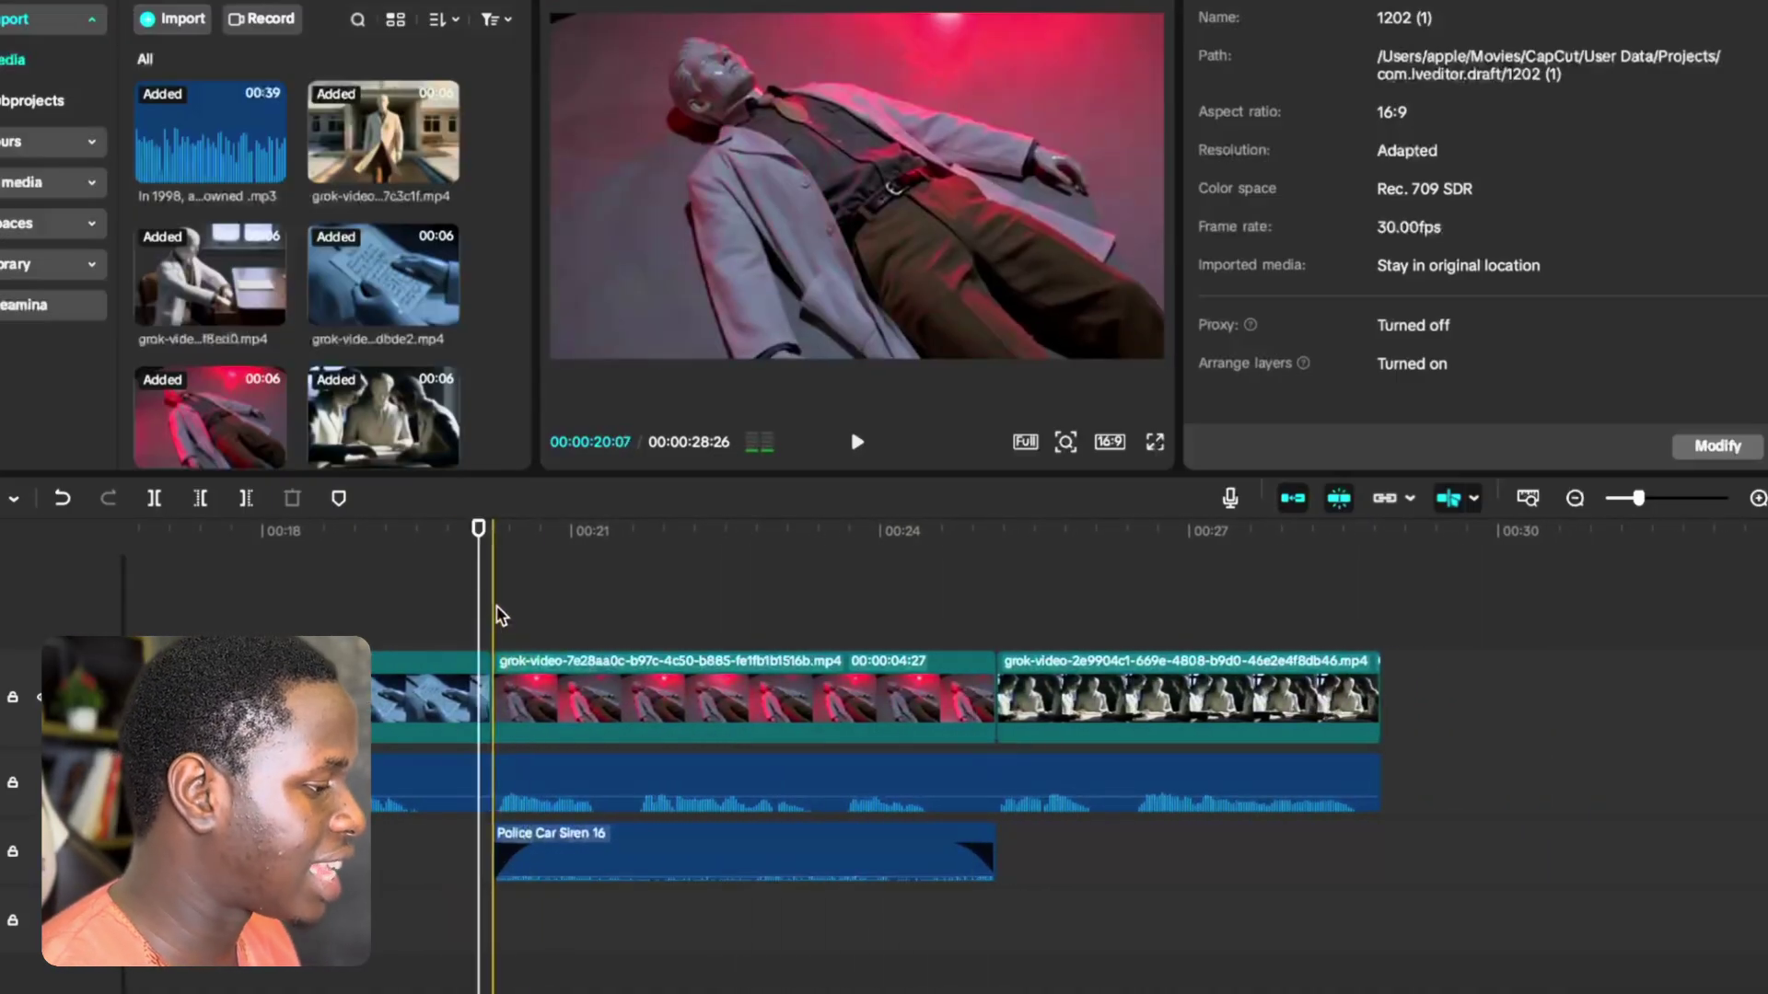
pyautogui.click(506, 695)
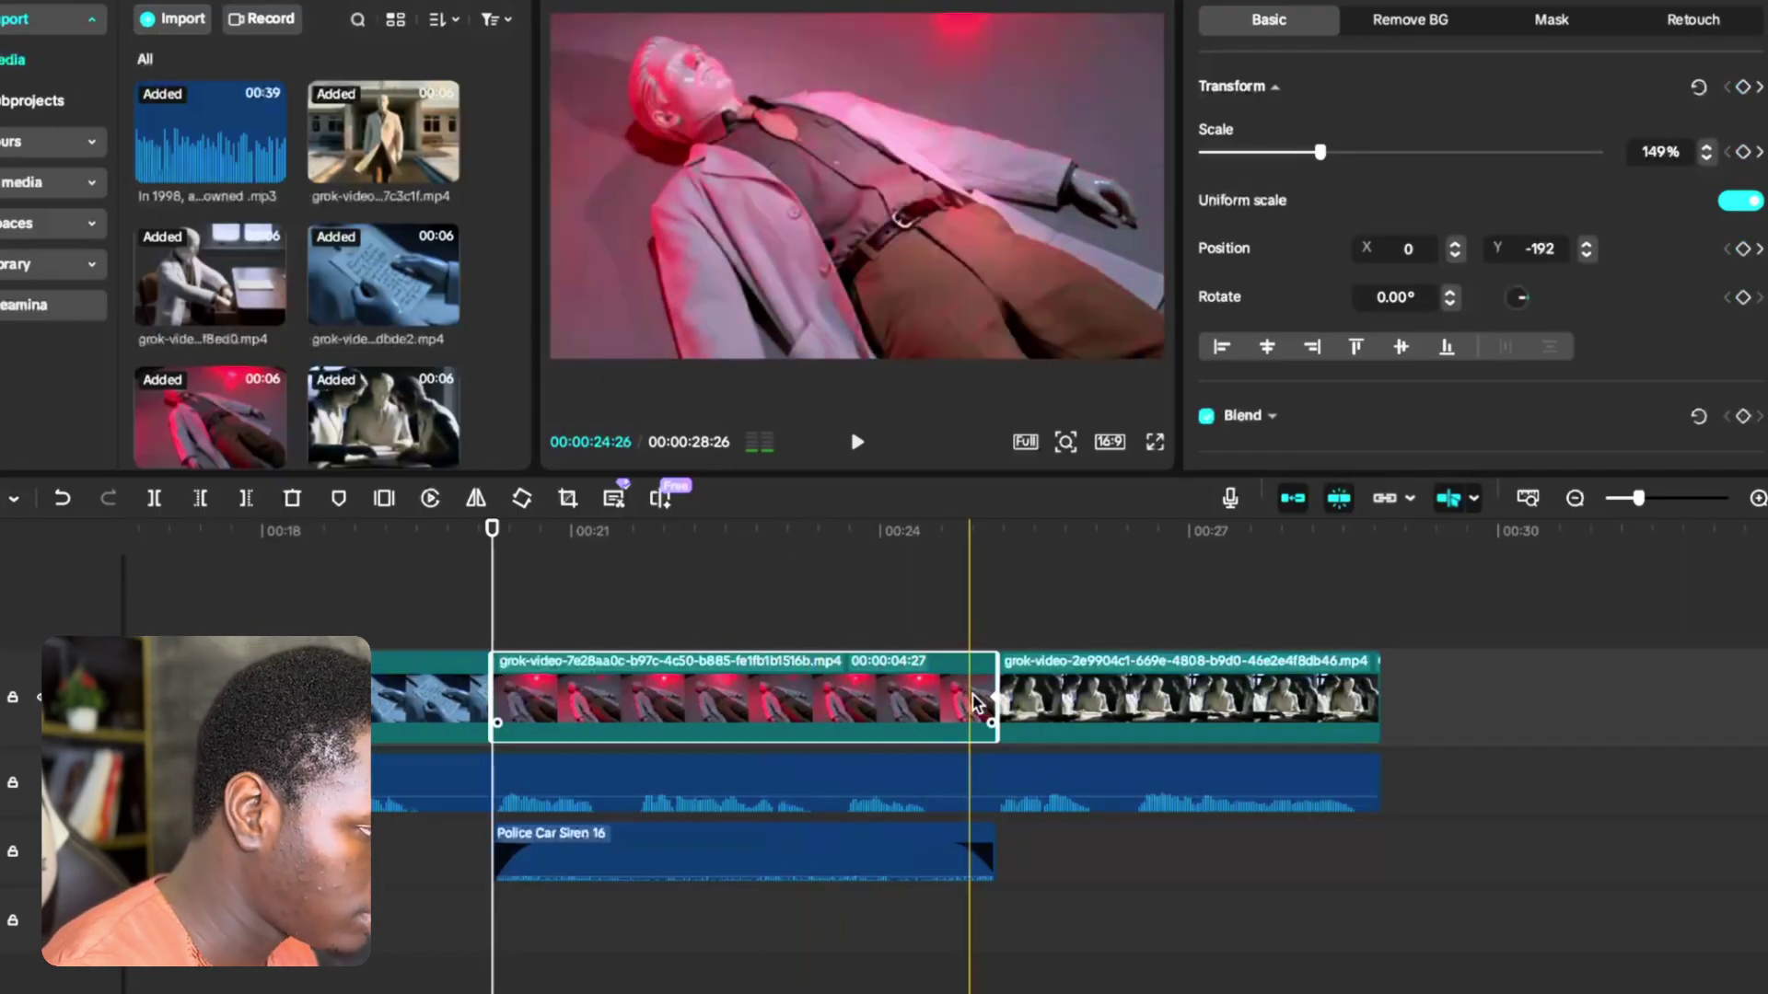
pyautogui.click(999, 696)
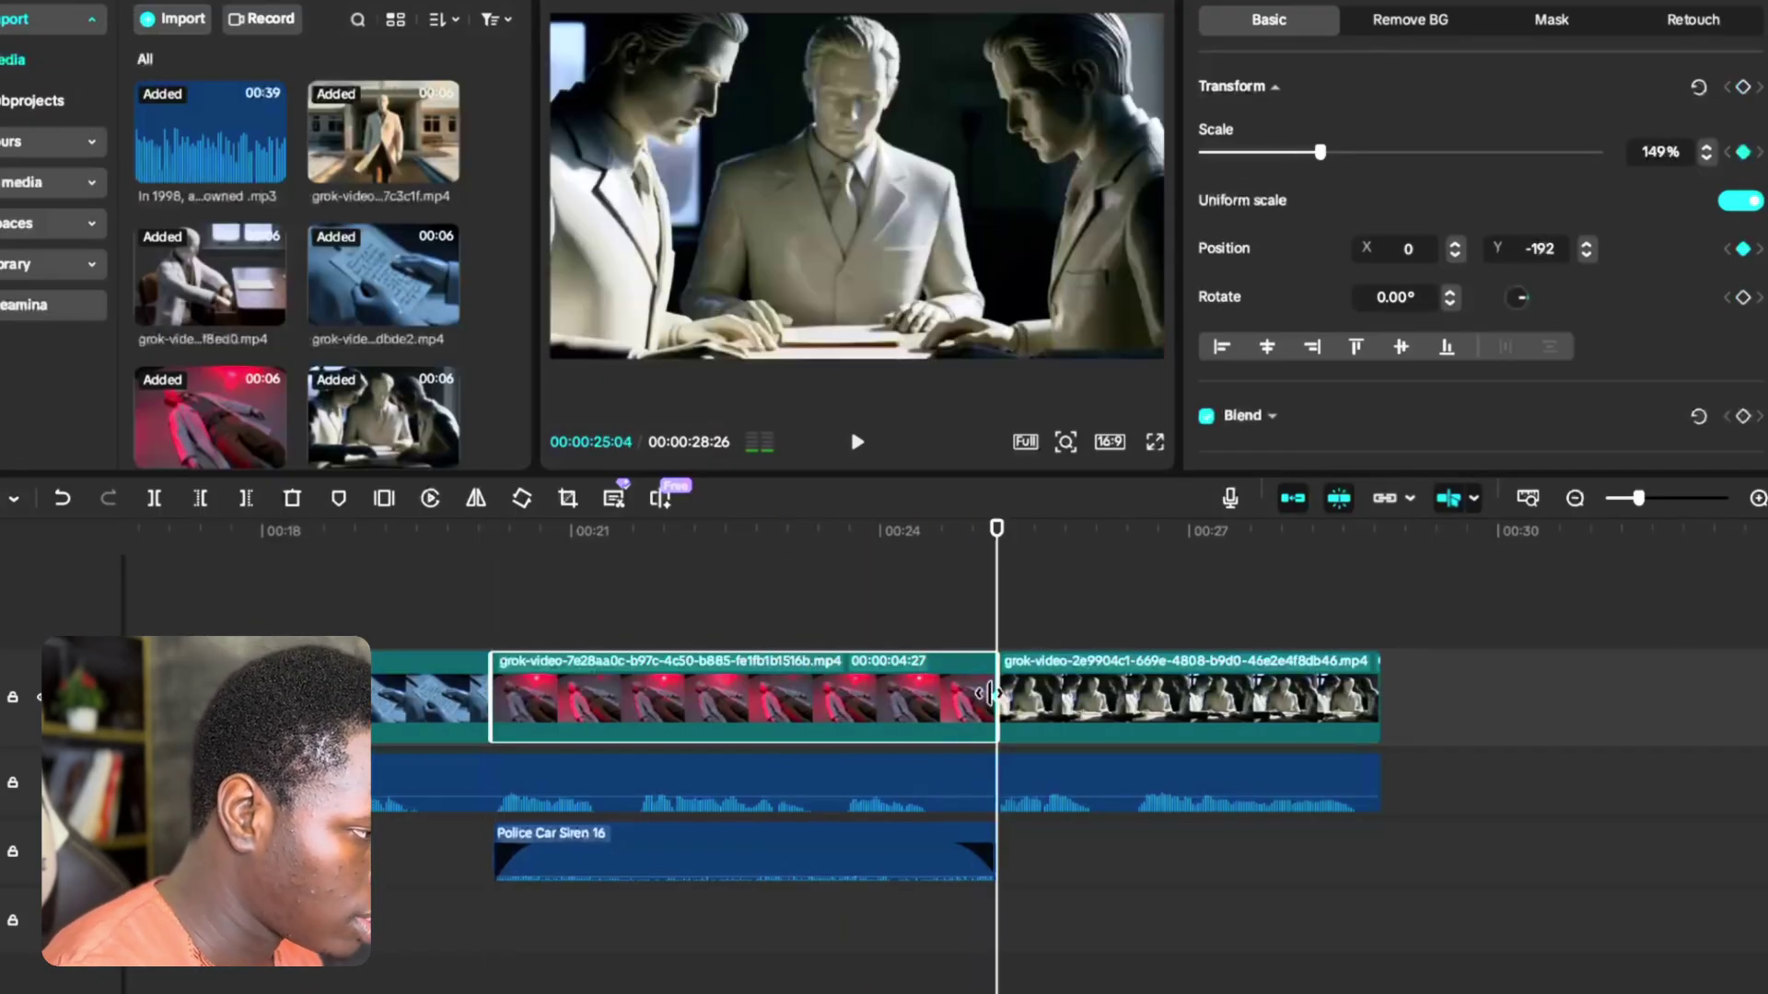
pyautogui.click(484, 538)
pyautogui.press('space')
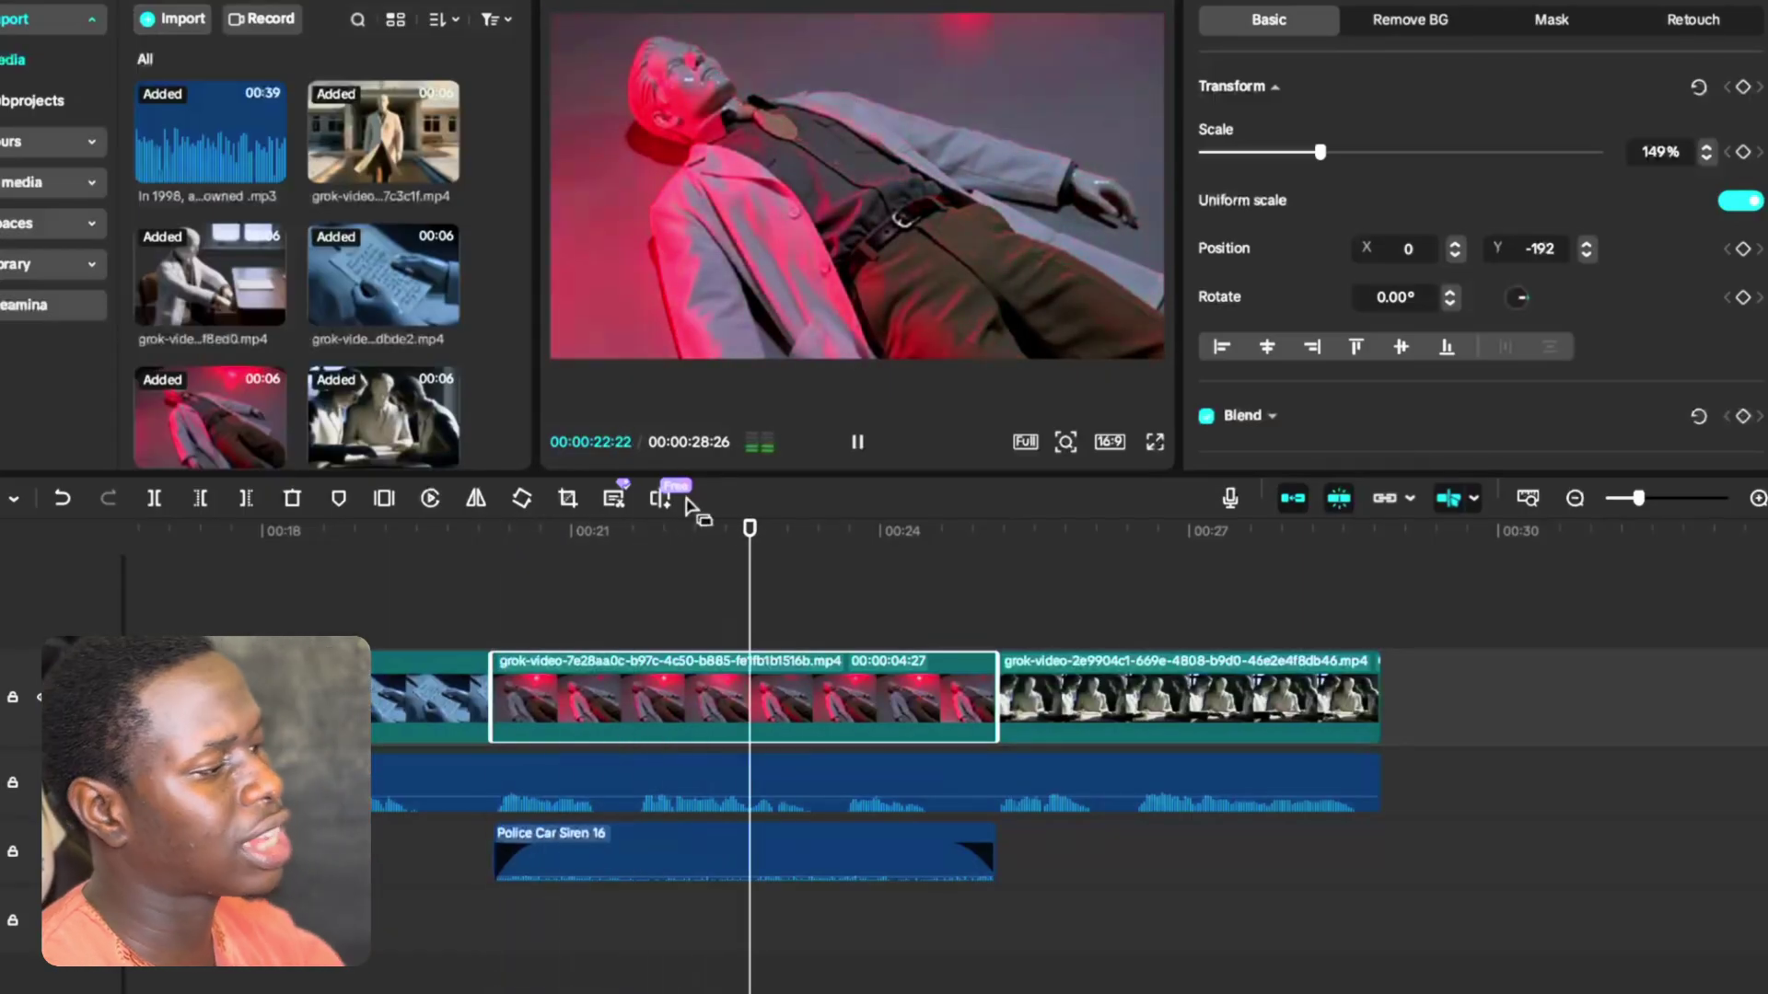
pyautogui.press('space')
pyautogui.press('space')
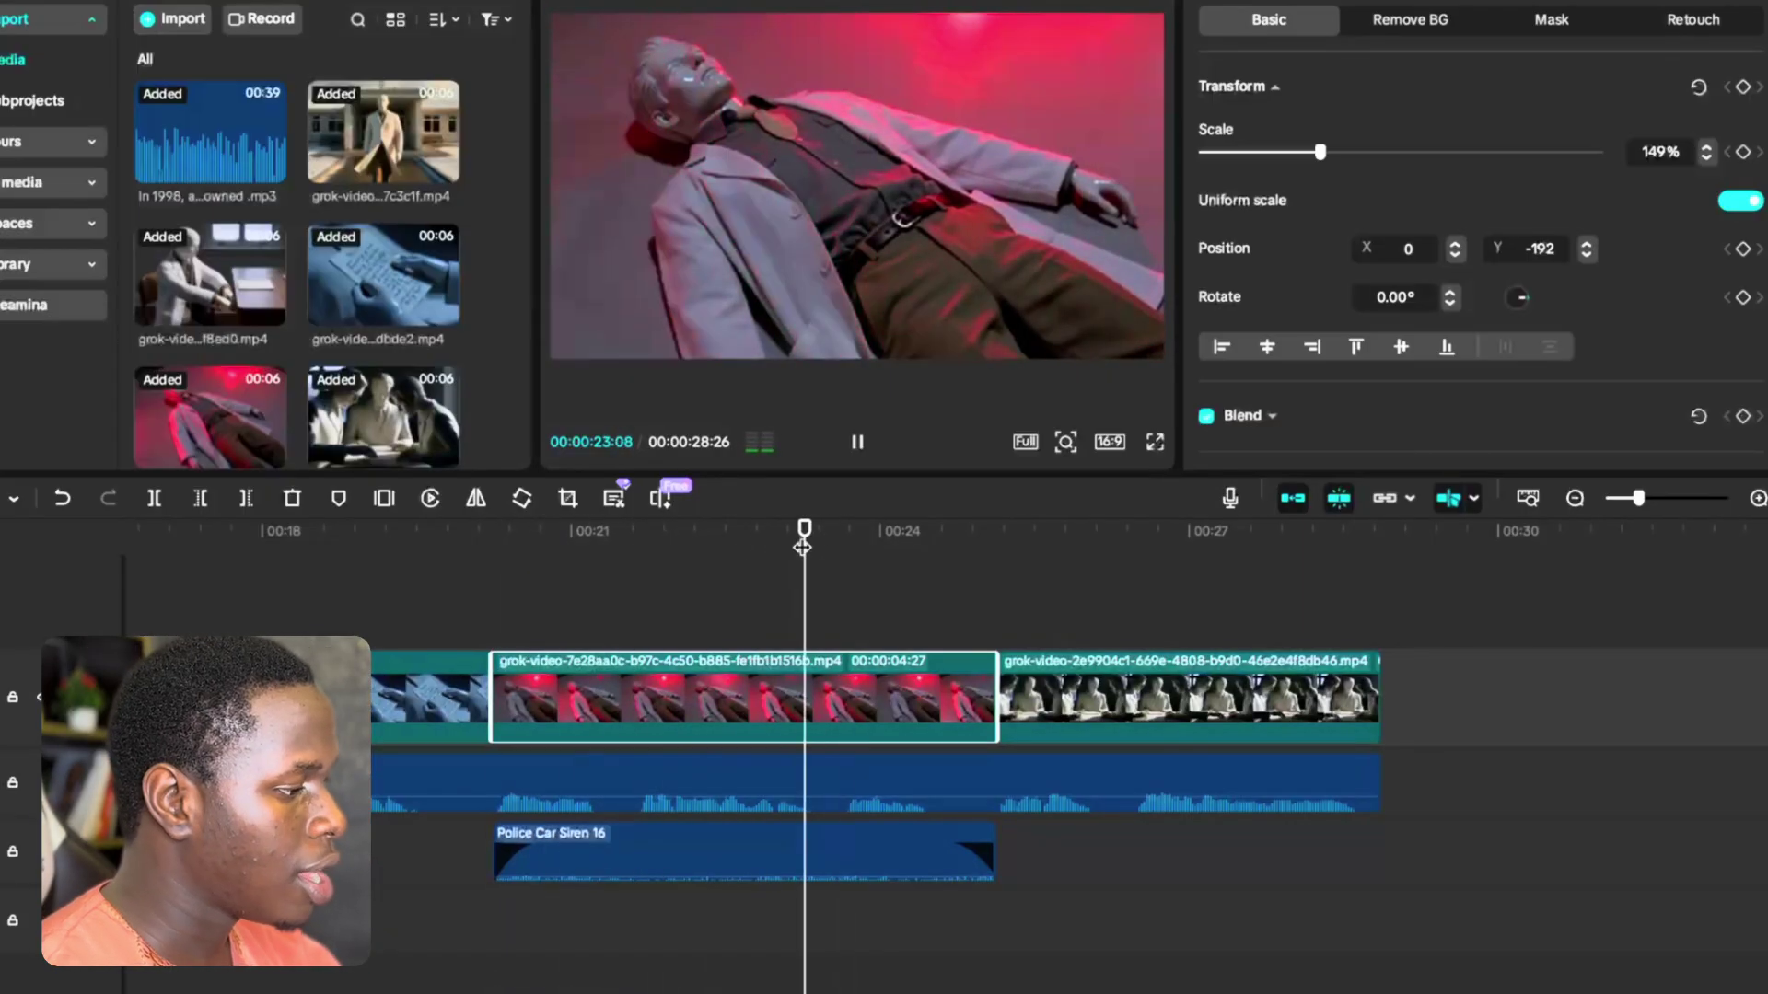
pyautogui.moveTo(477, 569); pyautogui.dragTo(490, 570)
pyautogui.click(447, 601)
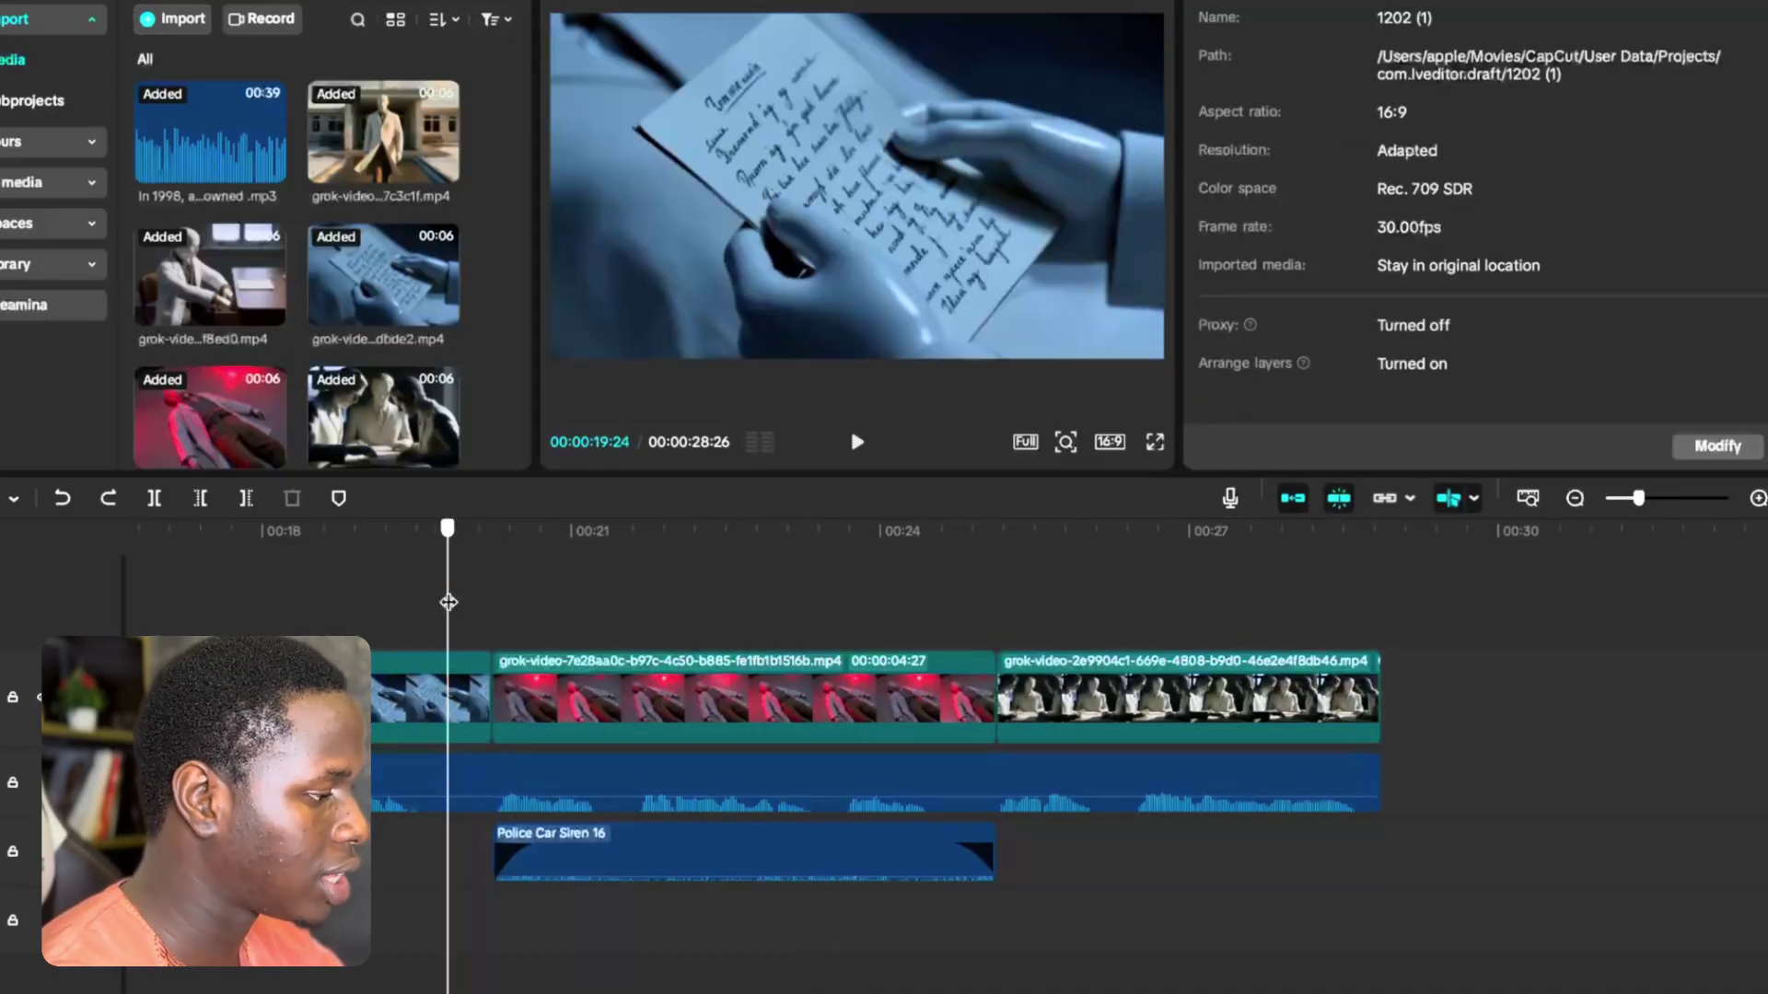
pyautogui.press('space')
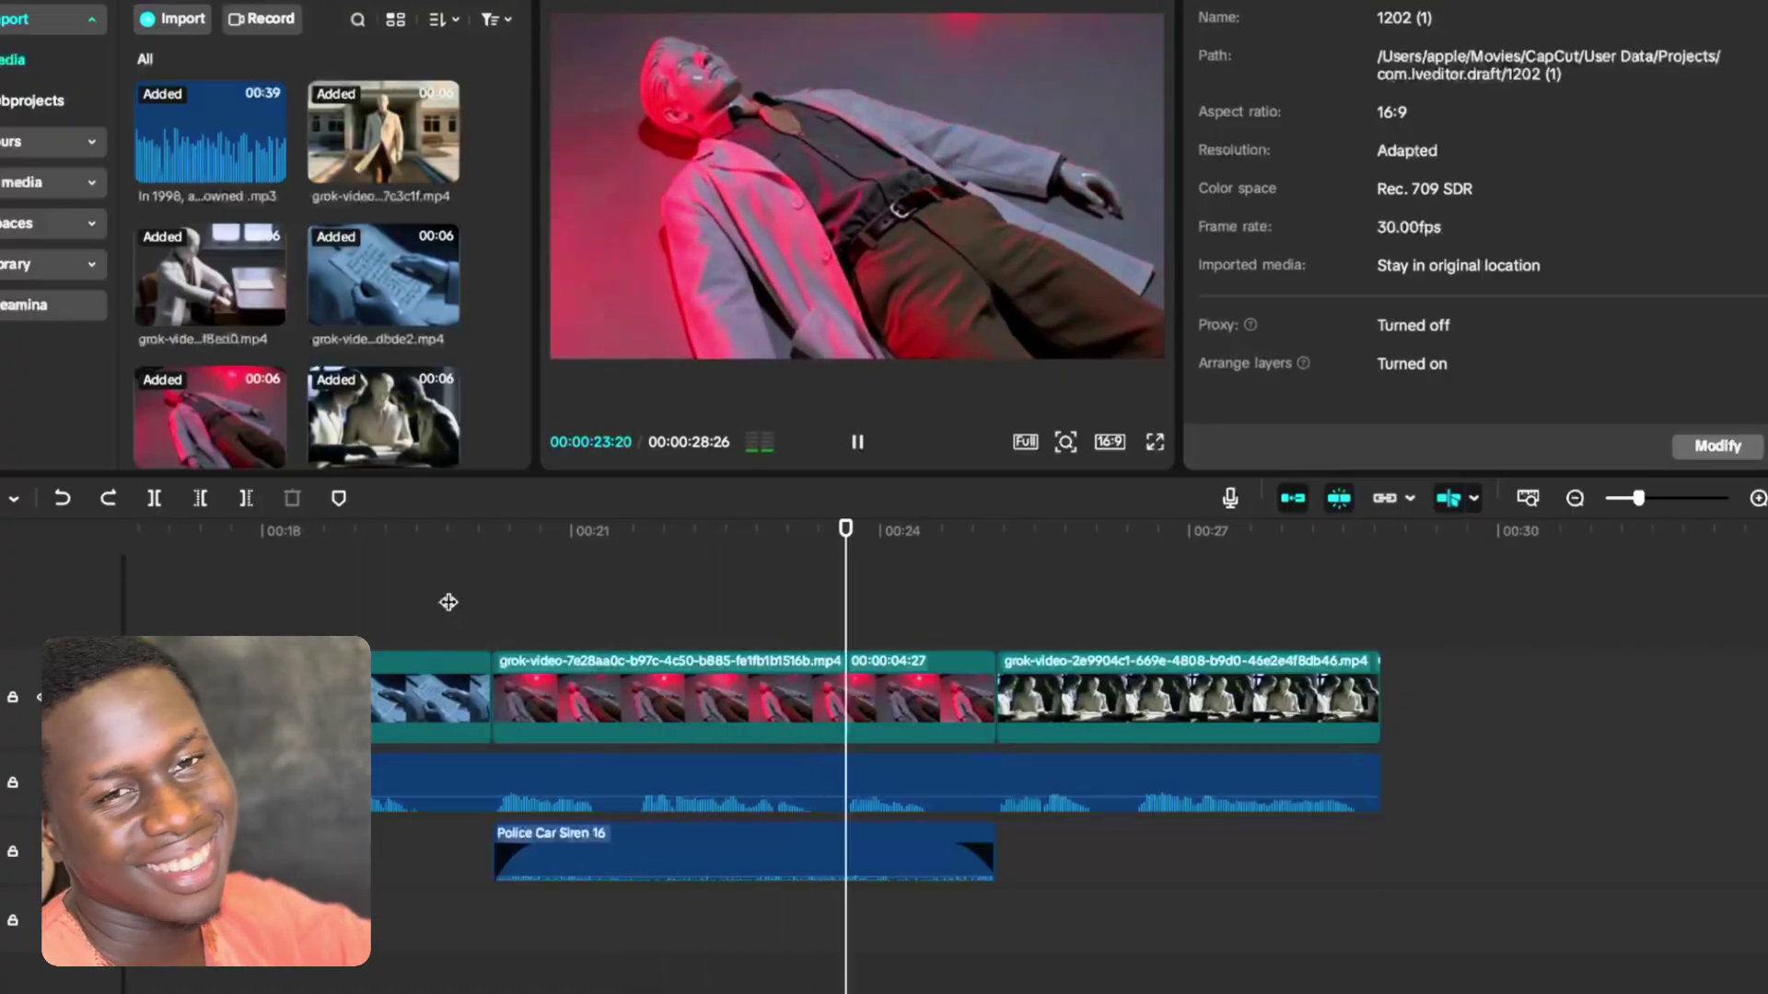
pyautogui.press('space')
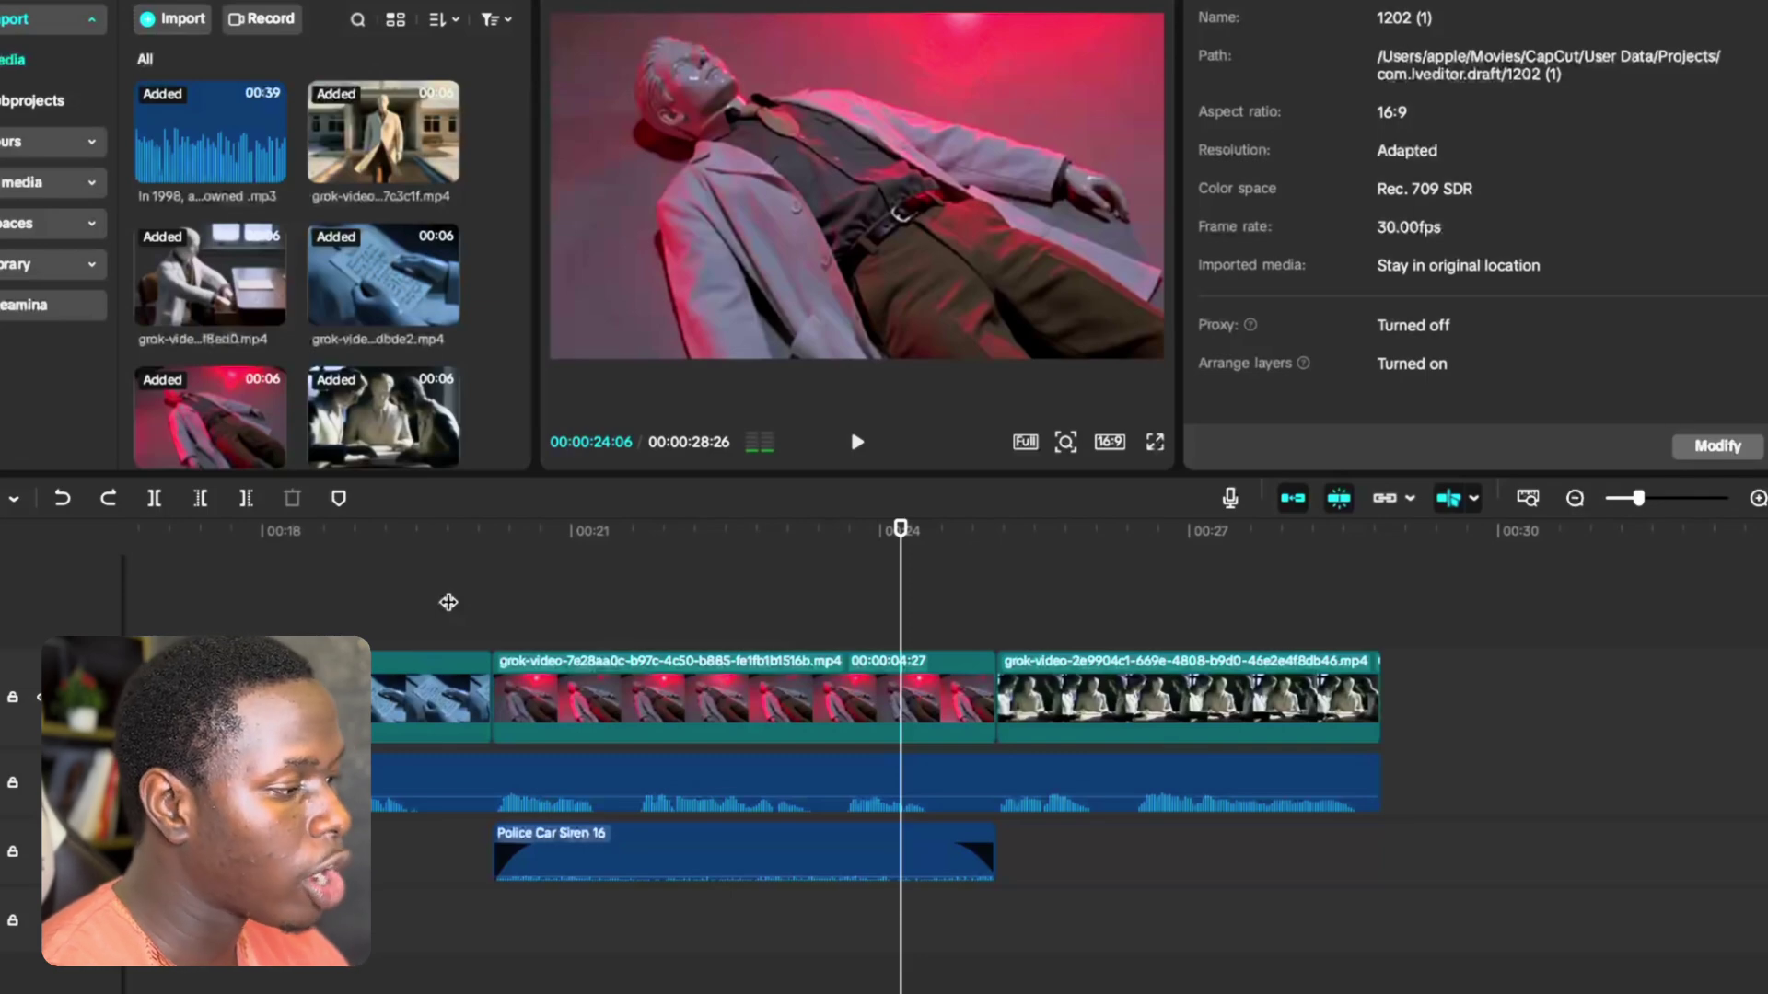
pyautogui.press('space')
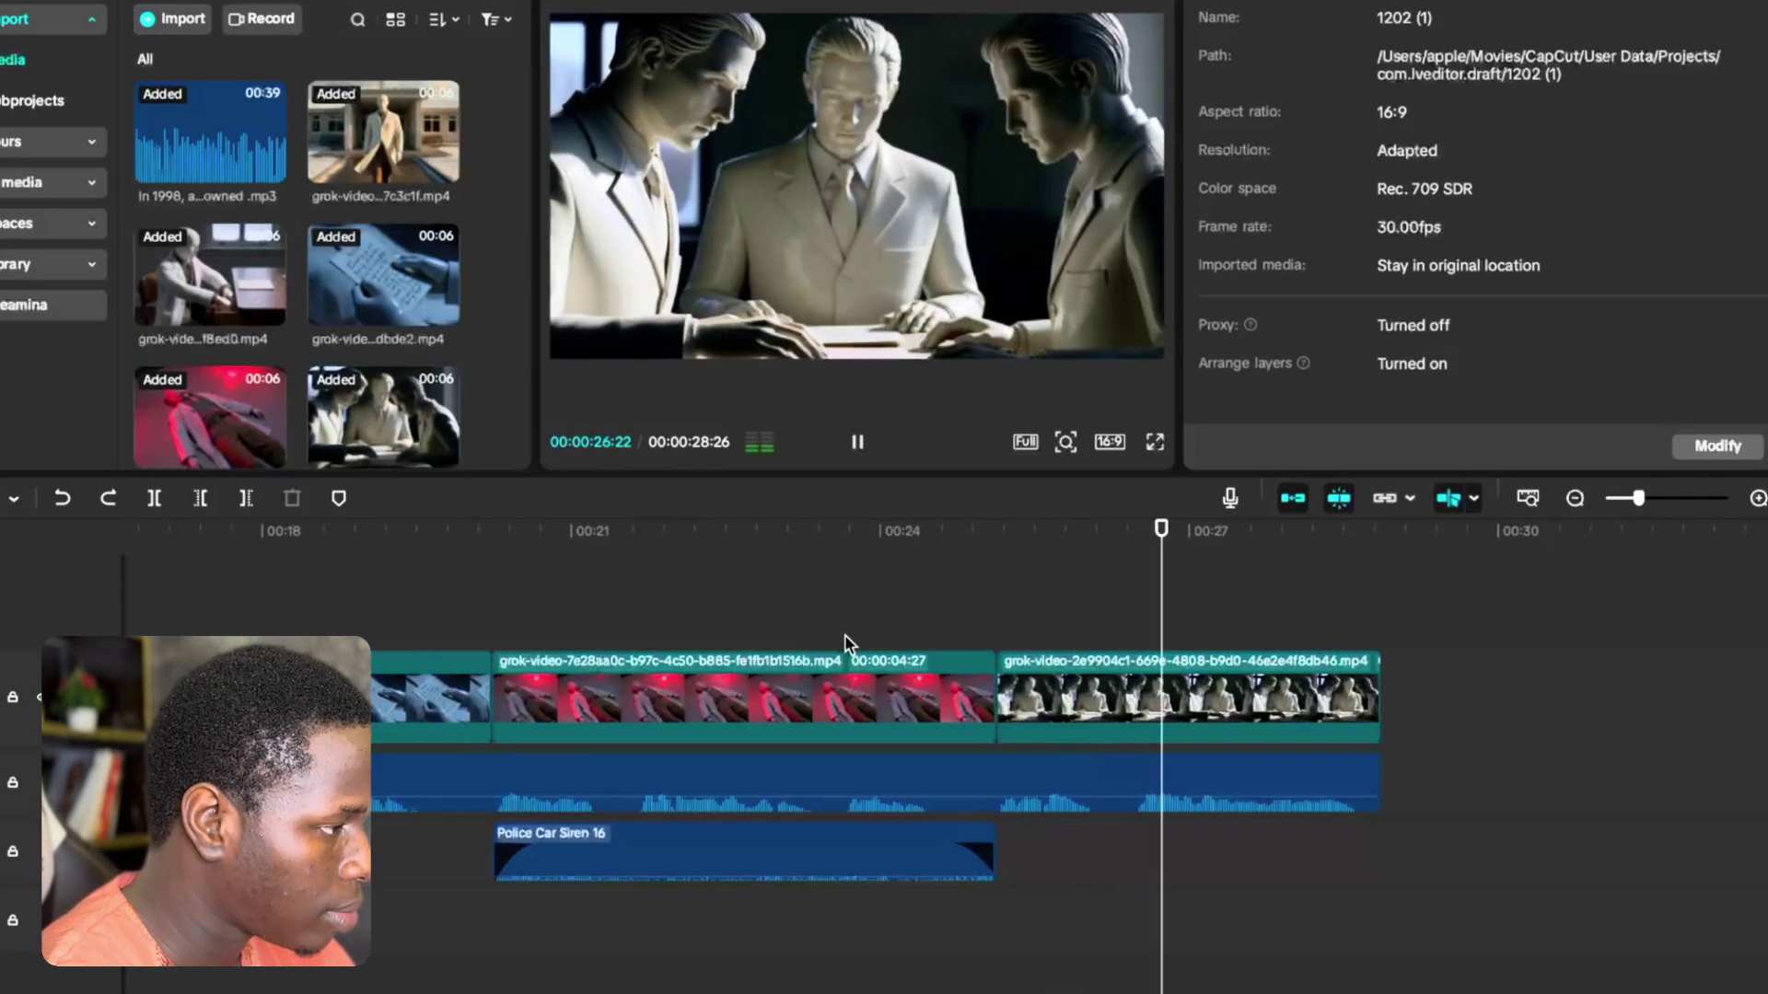
pyautogui.hscroll(2, 843, 634)
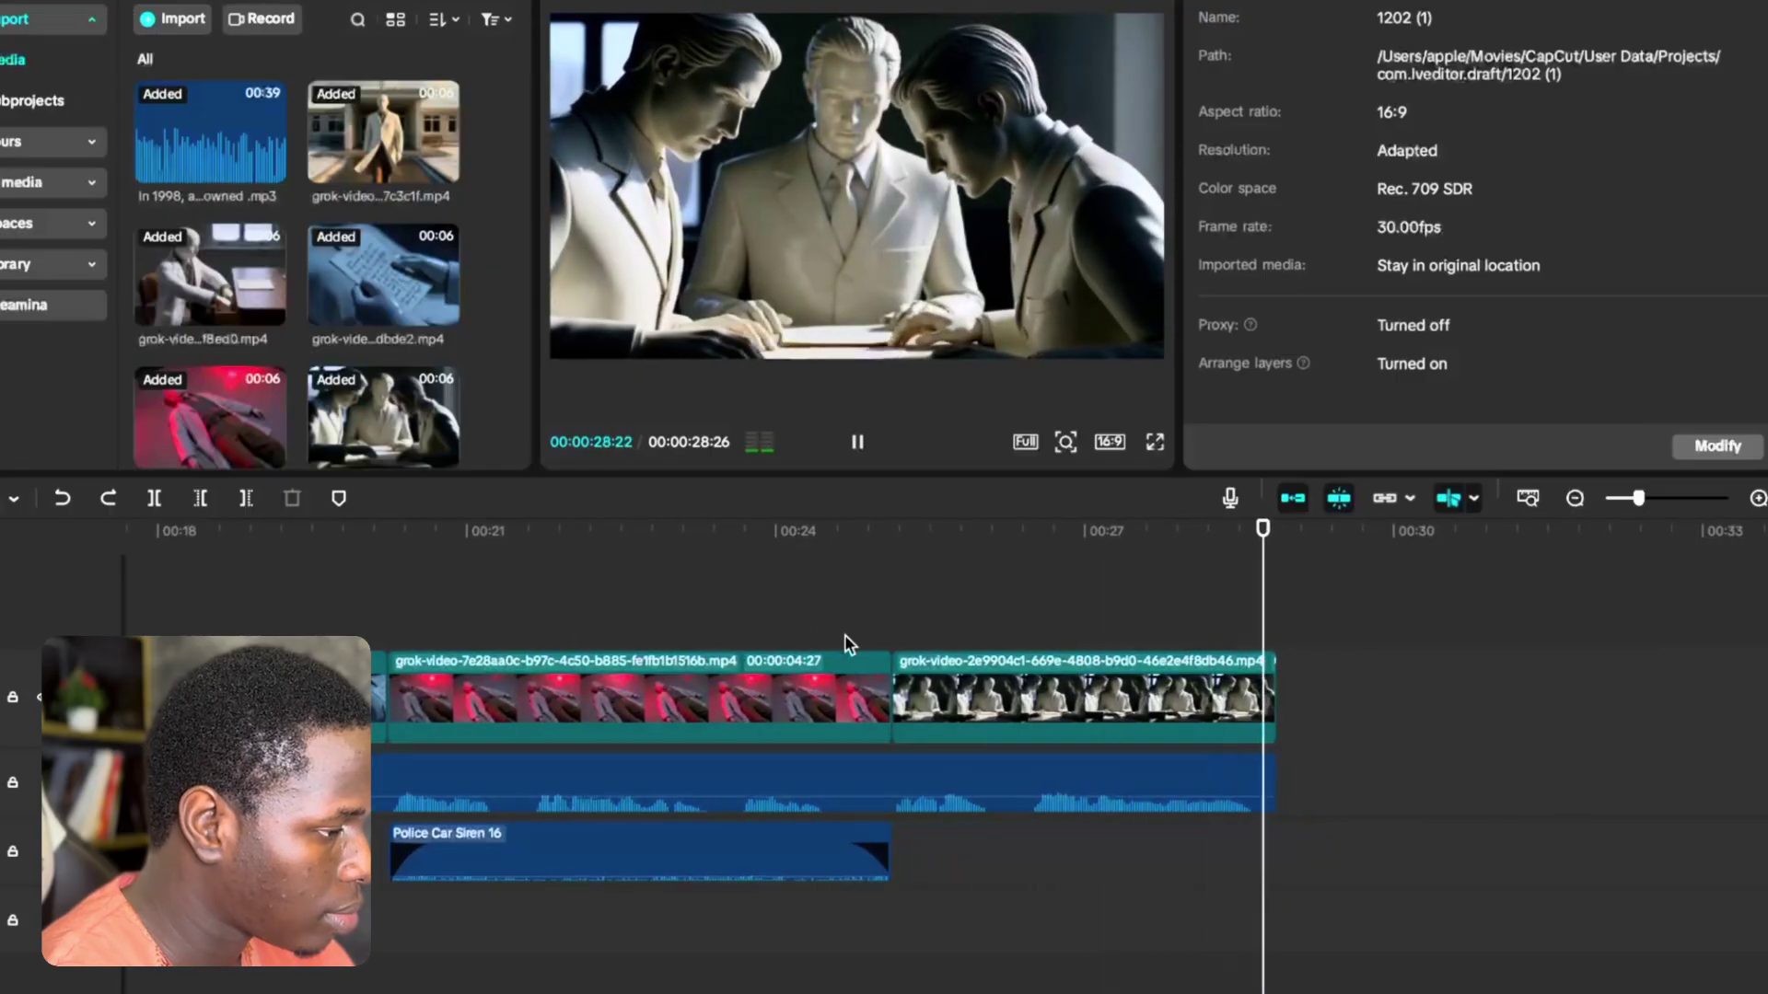
pyautogui.hscroll(-20, 844, 633)
pyautogui.moveTo(642, 608); pyautogui.dragTo(514, 600)
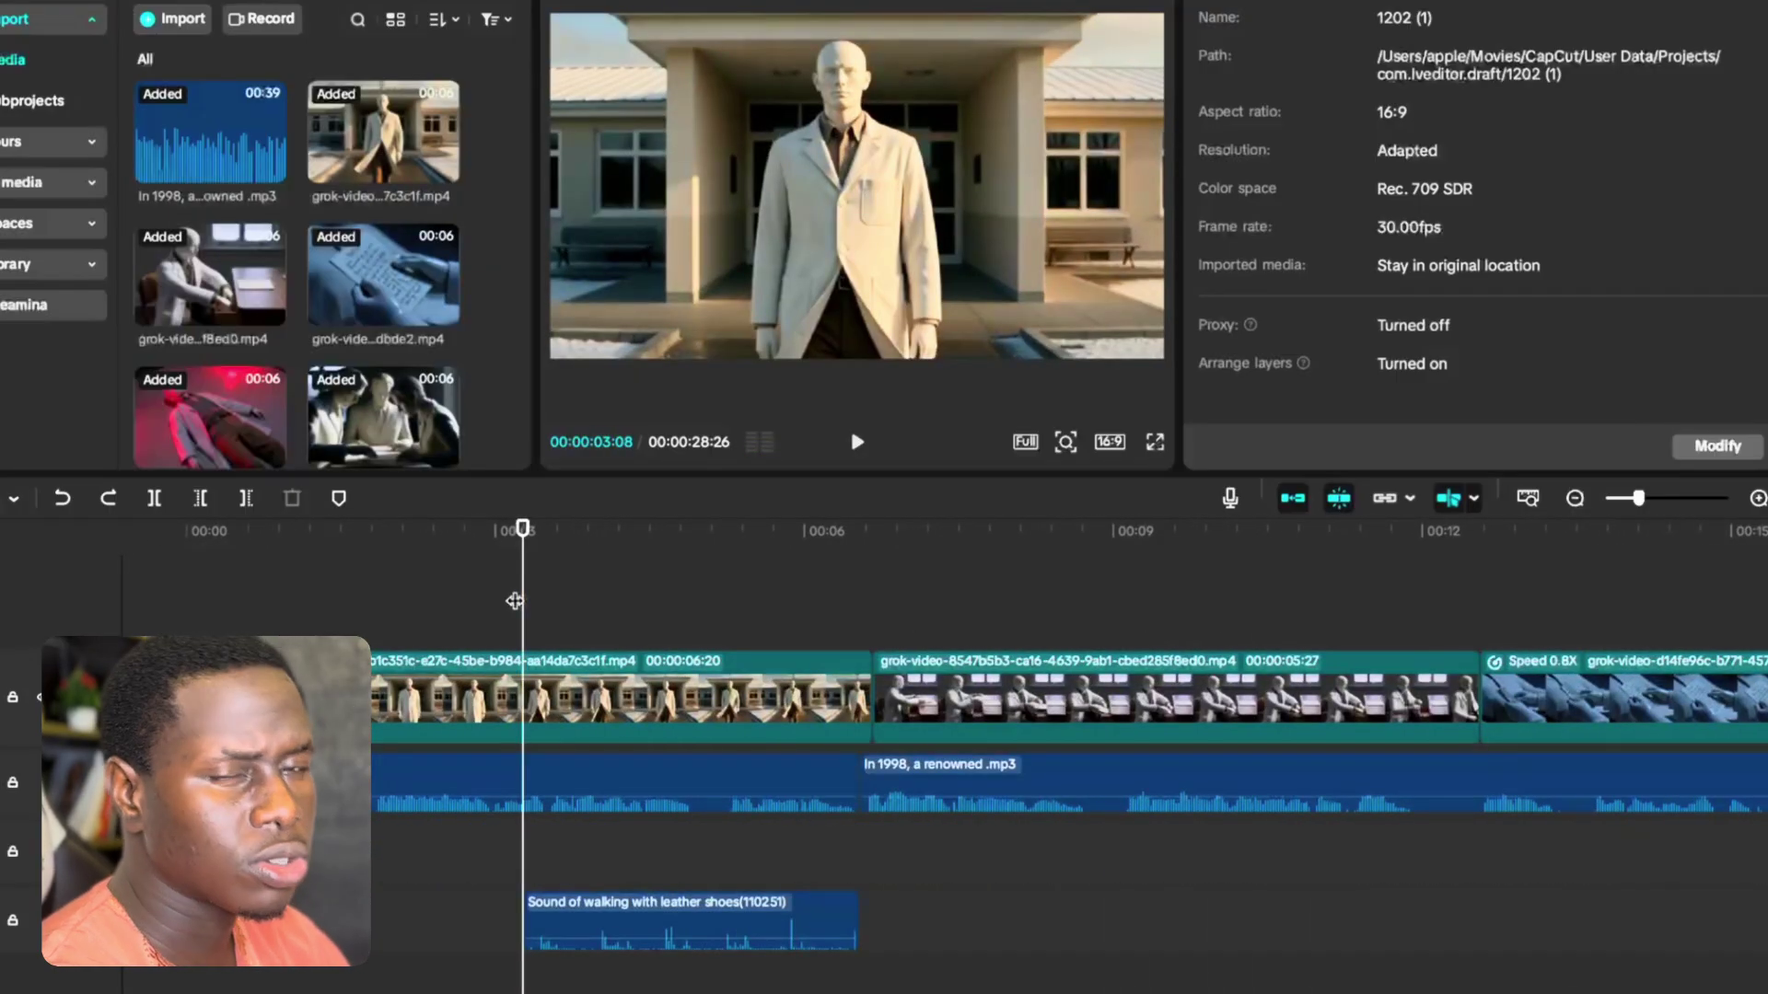